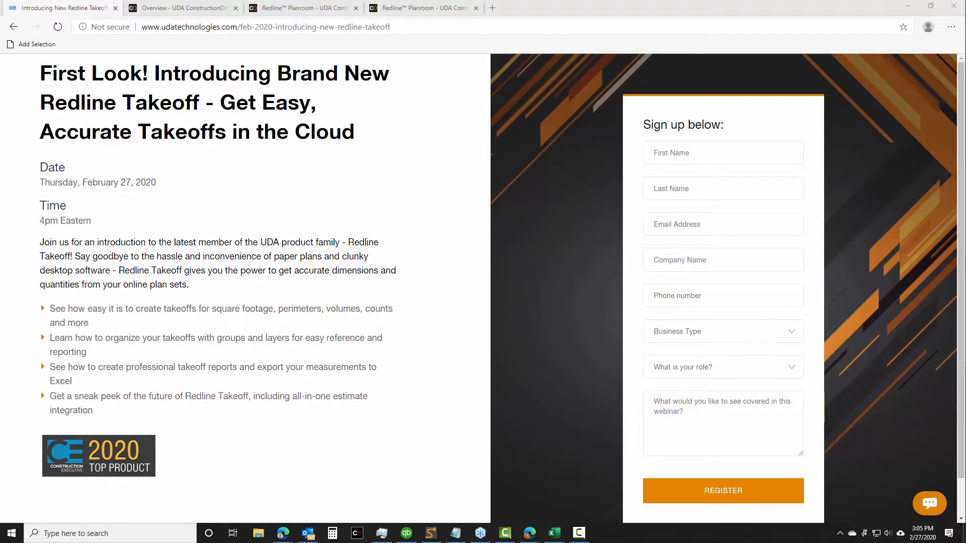
{"action": "left_click", "coordinate": [182, 7]}
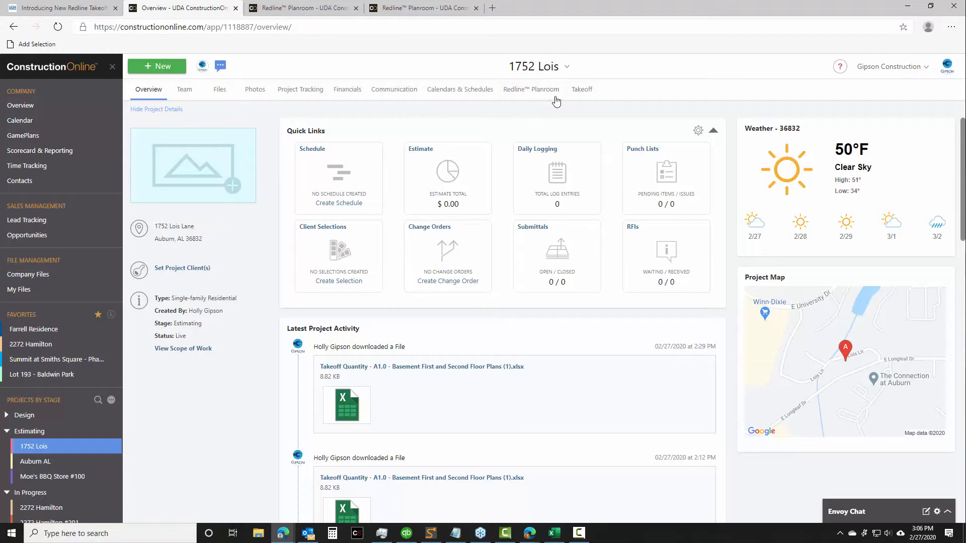
{"action": "left_click", "coordinate": [591, 99]}
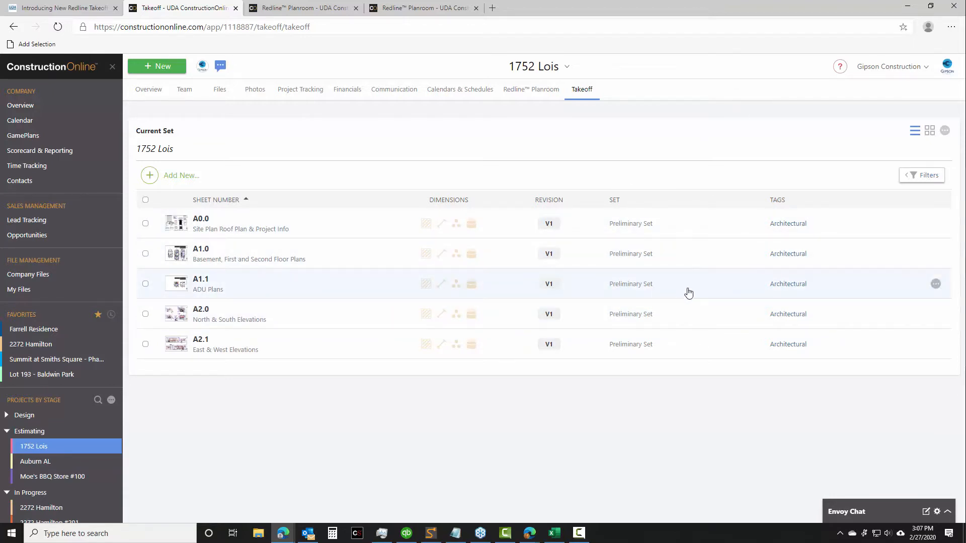
{"action": "left_click", "coordinate": [905, 181]}
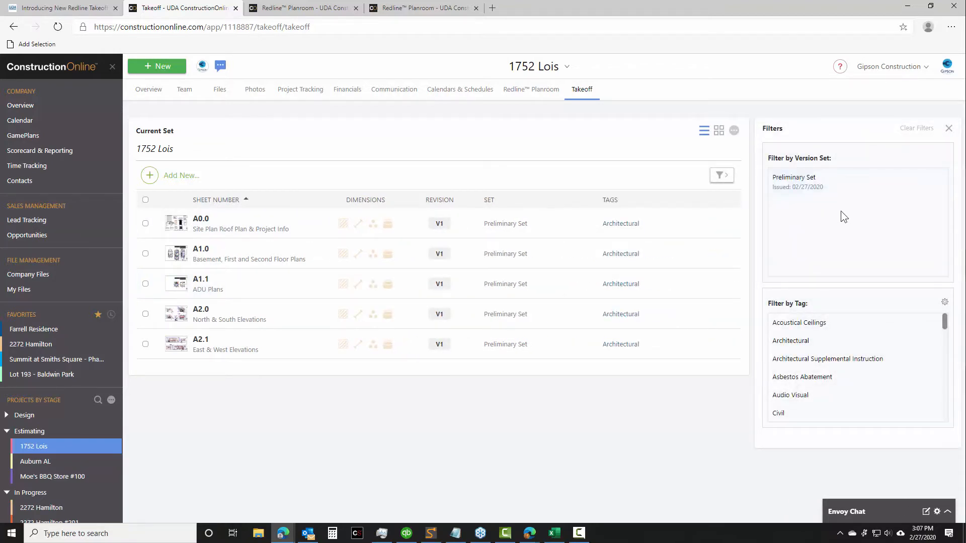
{"action": "scroll", "coordinate": [799, 354], "scroll_direction": "down", "scroll_amount": 1}
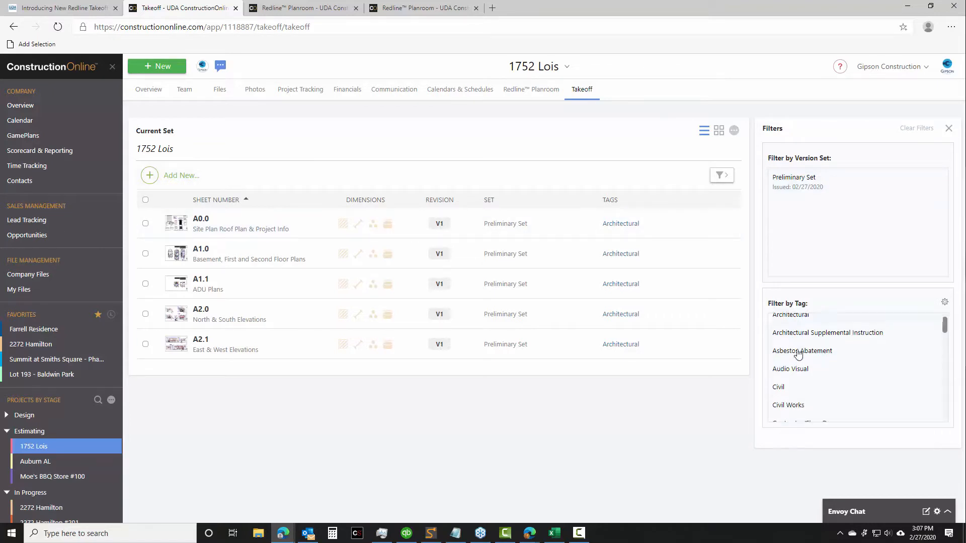
{"action": "scroll", "coordinate": [799, 355], "scroll_direction": "down", "scroll_amount": 1}
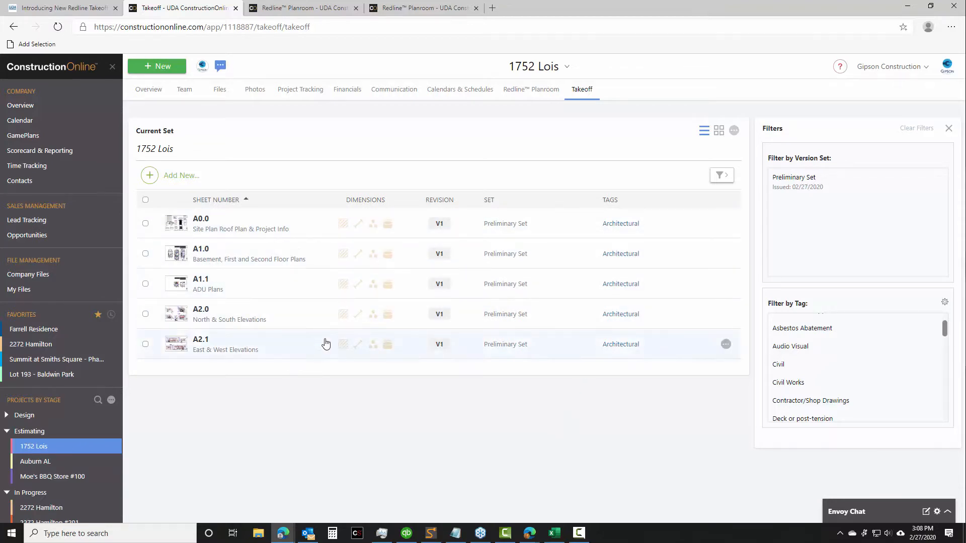
Look over the project's Redline Planroom sheet list, and switch to the already open A1.1 ADU Plans takeoff sheet
{"action": "left_click", "coordinate": [528, 96]}
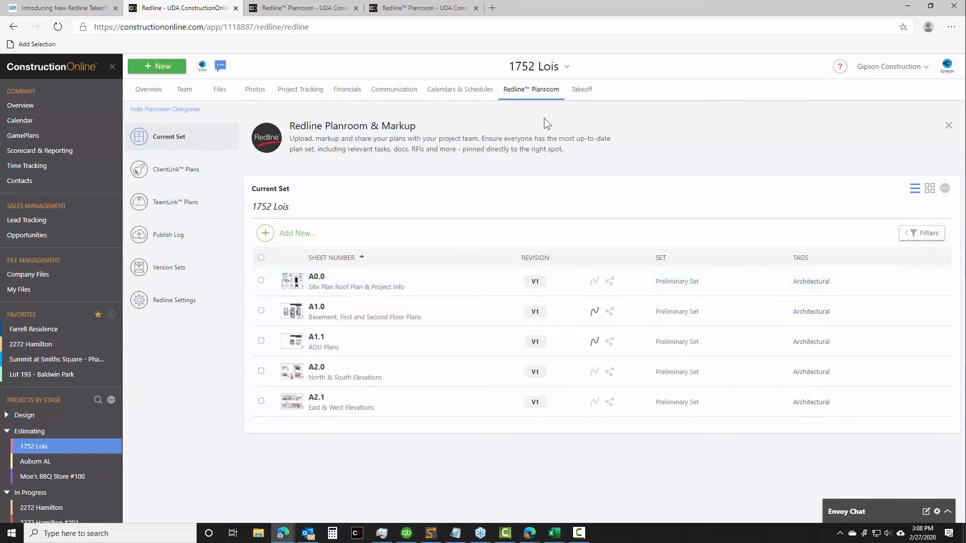
{"action": "left_click", "coordinate": [590, 96]}
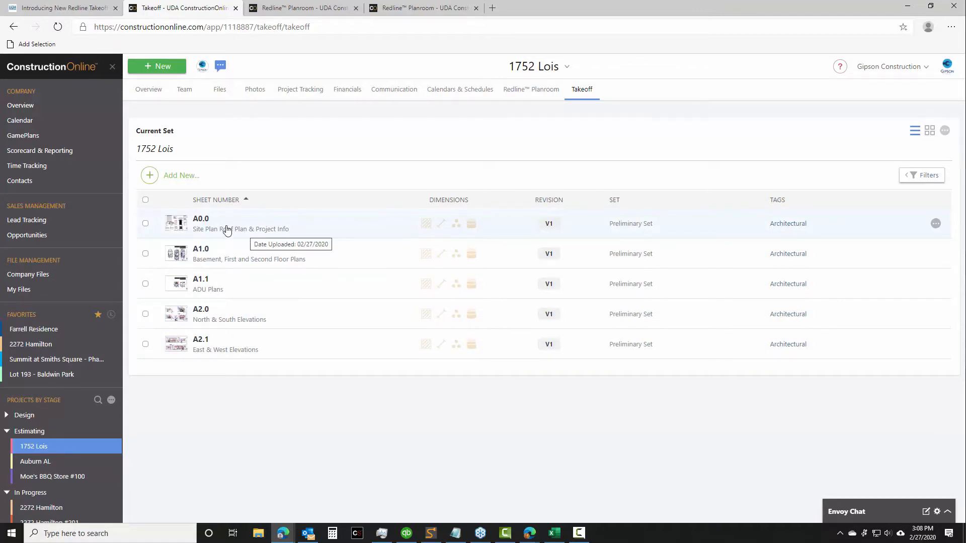
{"action": "left_click", "coordinate": [293, 9]}
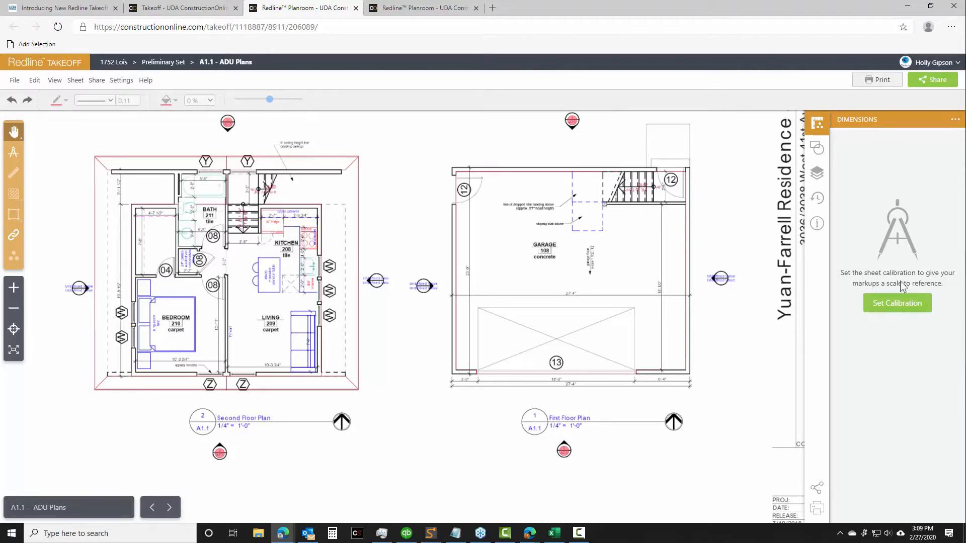
Draw the sheet calibration line along the garage's overall width dimension beneath the First Floor Plan
{"action": "scroll", "coordinate": [742, 360], "scroll_direction": "up", "scroll_amount": 3}
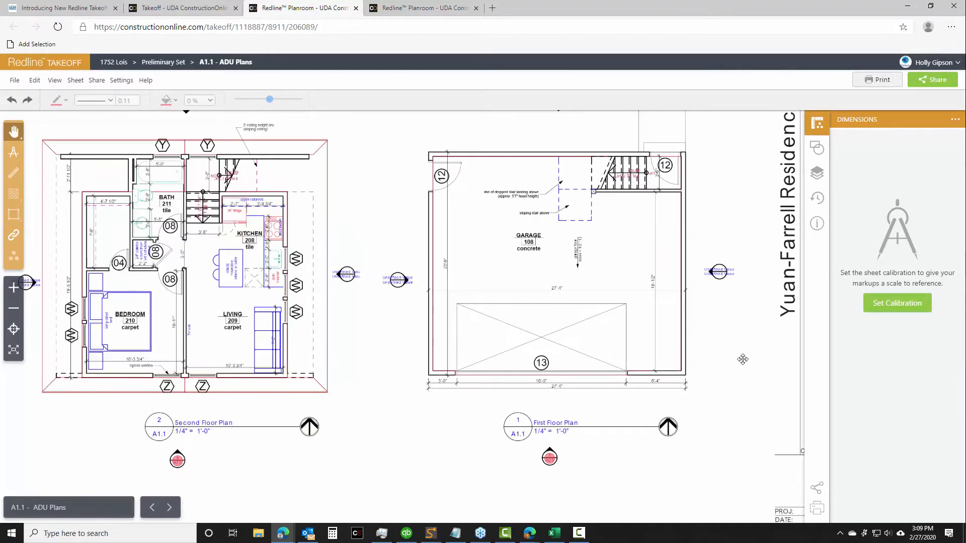
{"action": "scroll", "coordinate": [691, 346], "scroll_direction": "up", "scroll_amount": 2}
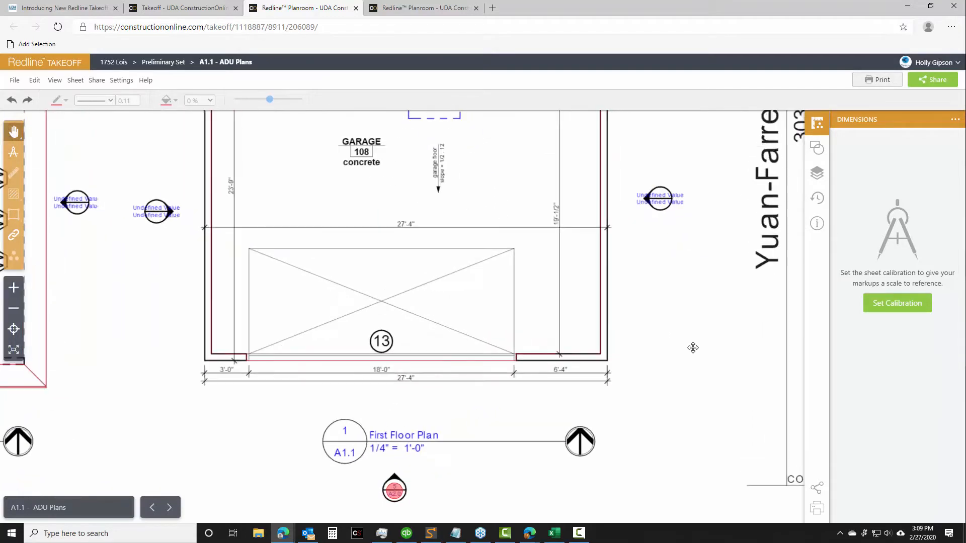
{"action": "scroll", "coordinate": [693, 347], "scroll_direction": "down", "scroll_amount": 3}
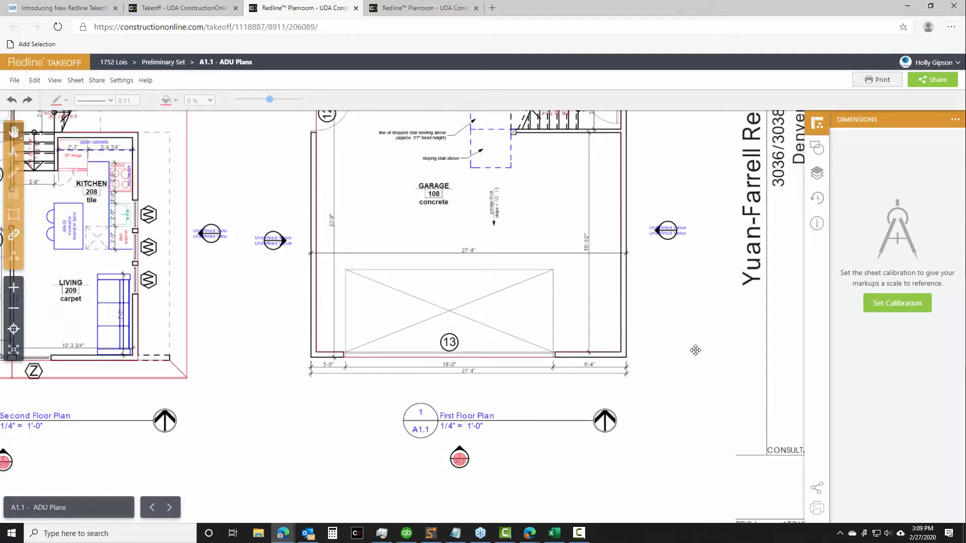
{"action": "left_click", "coordinate": [888, 304]}
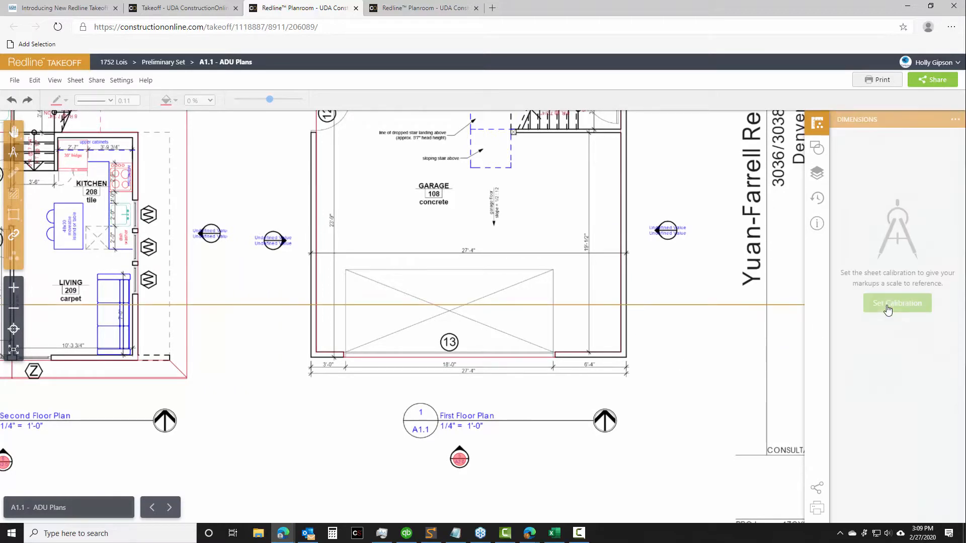
{"action": "left_click", "coordinate": [311, 374]}
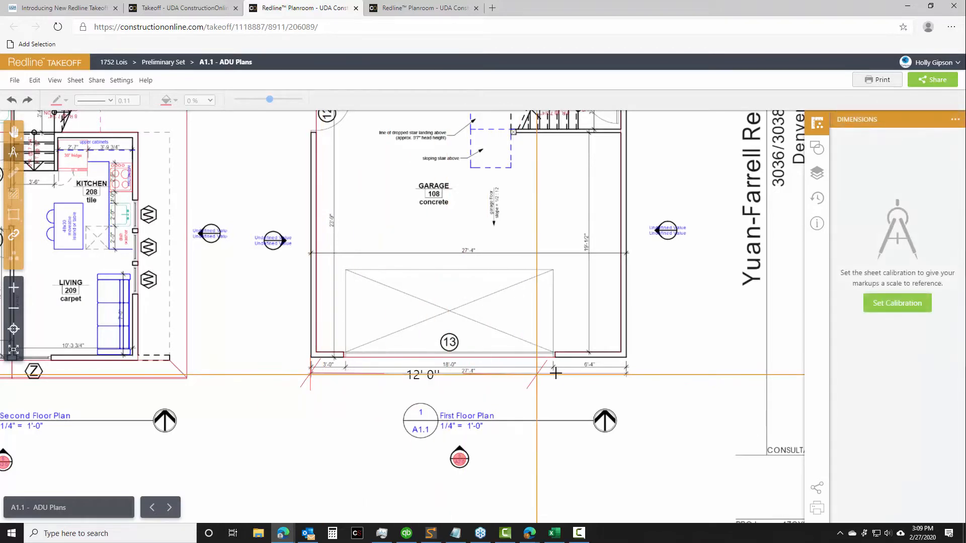
{"action": "left_click", "coordinate": [627, 374]}
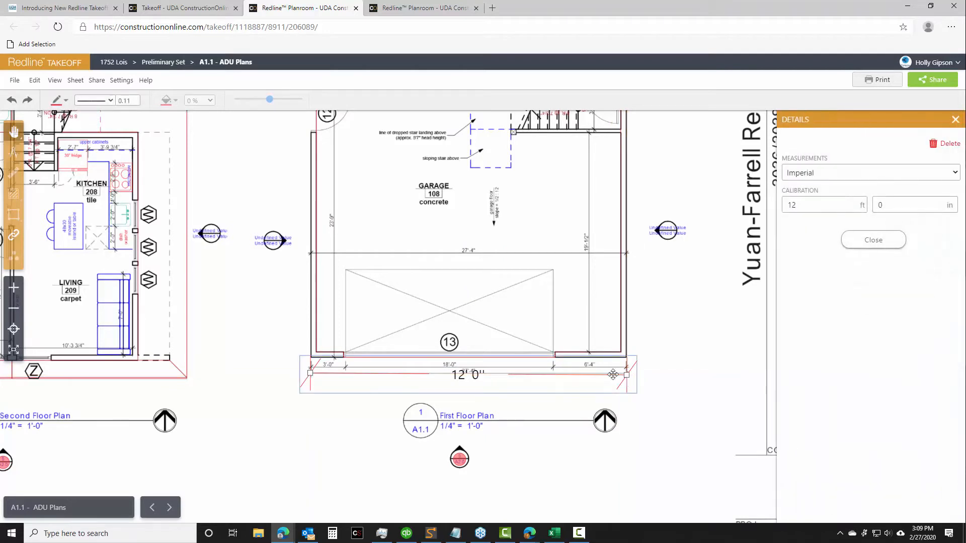
Set the calibration line's length to 27 ft 4 in and close its details
{"action": "scroll", "coordinate": [591, 374], "scroll_direction": "up", "scroll_amount": 2}
{"action": "scroll", "coordinate": [592, 374], "scroll_direction": "up", "scroll_amount": 2}
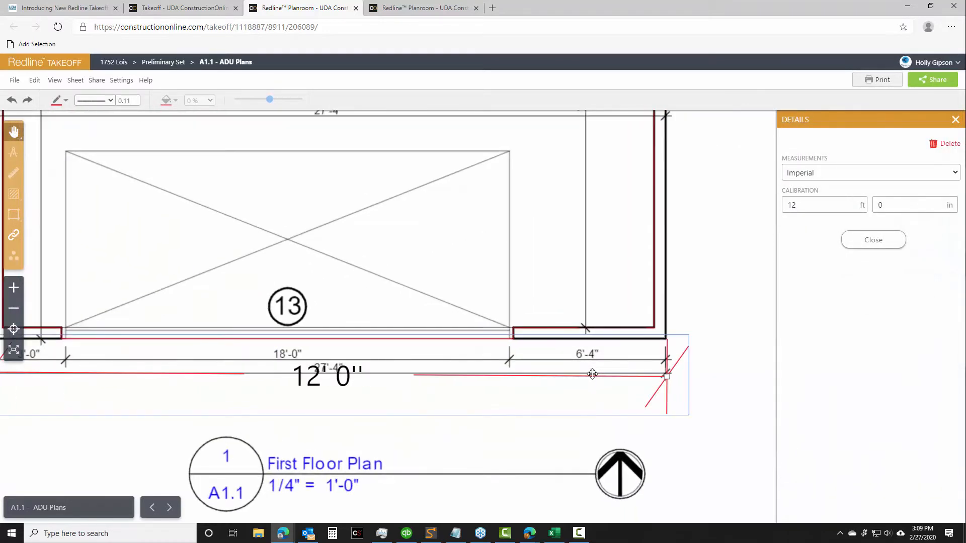
{"action": "left_click_drag", "start_coordinate": [799, 205], "coordinate": [766, 203]}
{"action": "type", "text": "27"}
{"action": "left_click", "coordinate": [880, 205]}
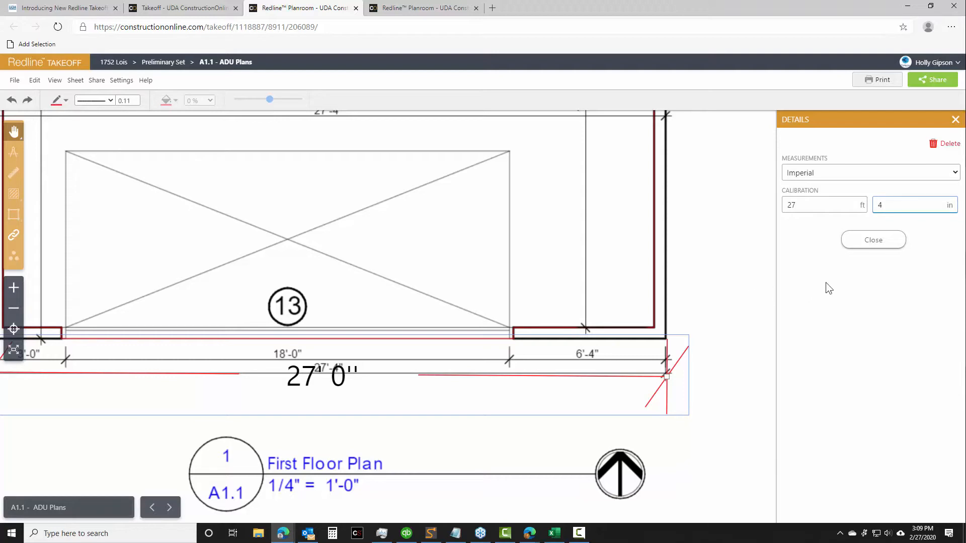
{"action": "left_click", "coordinate": [873, 246]}
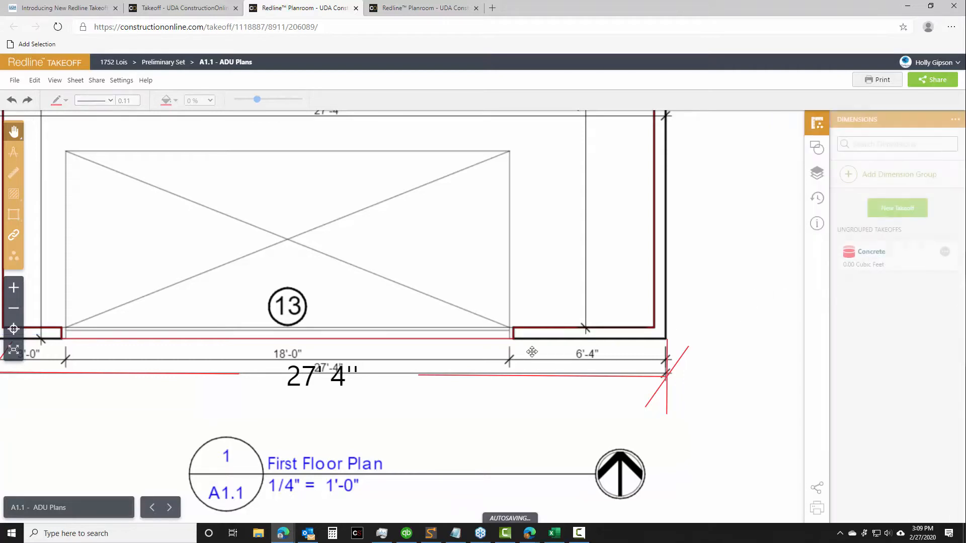
Align both endpoints of the calibration line with the end ticks of the garage's overall width dimension, and close its details
{"action": "left_click", "coordinate": [431, 378]}
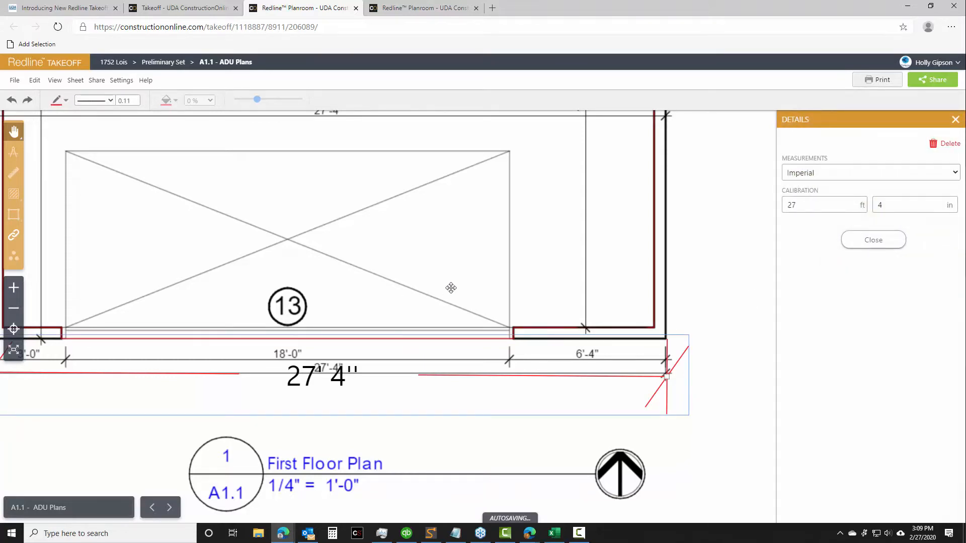
{"action": "mouse_move", "coordinate": [474, 286]}
{"action": "left_mouse_down"}
{"action": "mouse_move", "coordinate": [535, 280]}
{"action": "mouse_move", "coordinate": [556, 259]}
{"action": "mouse_move", "coordinate": [541, 256]}
{"action": "left_mouse_up"}
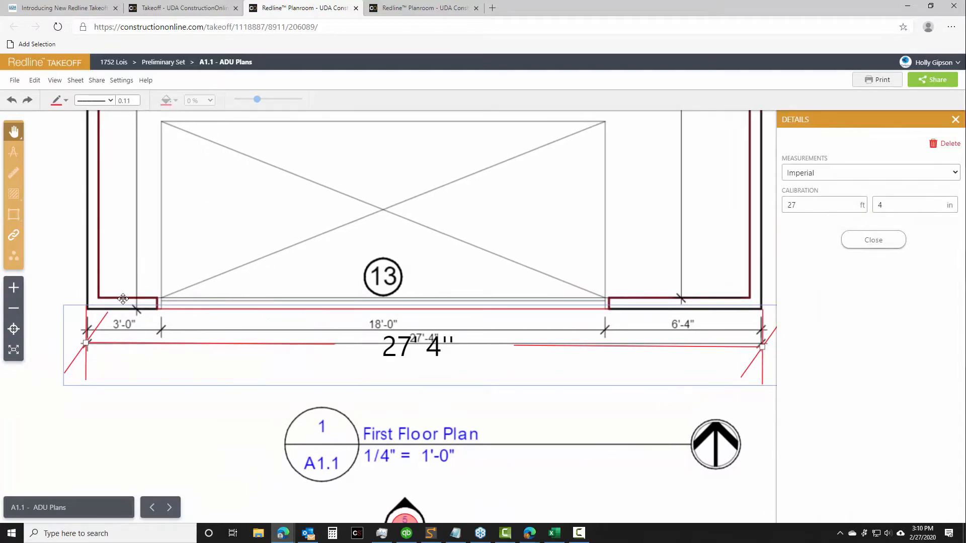
{"action": "left_click_drag", "start_coordinate": [86, 347], "coordinate": [88, 344]}
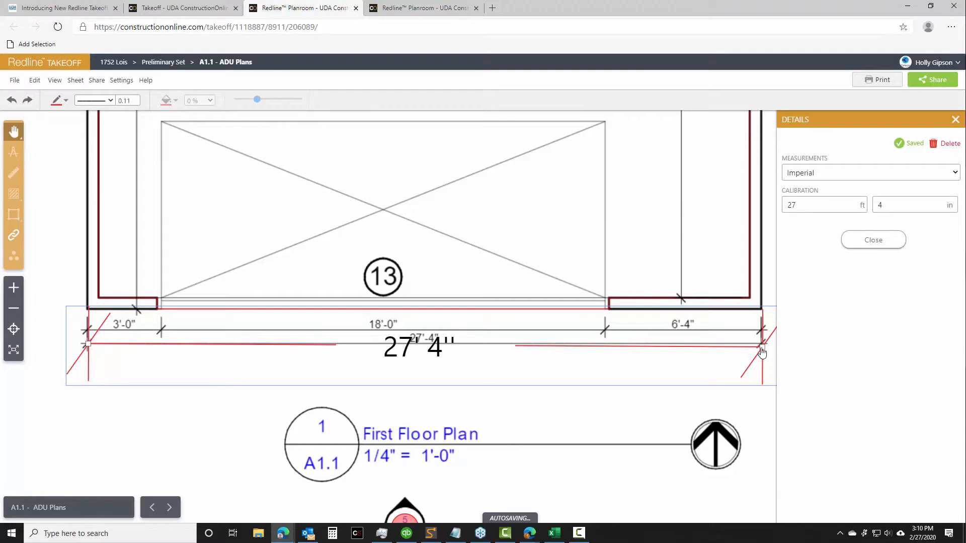
{"action": "left_click_drag", "start_coordinate": [761, 346], "coordinate": [761, 344]}
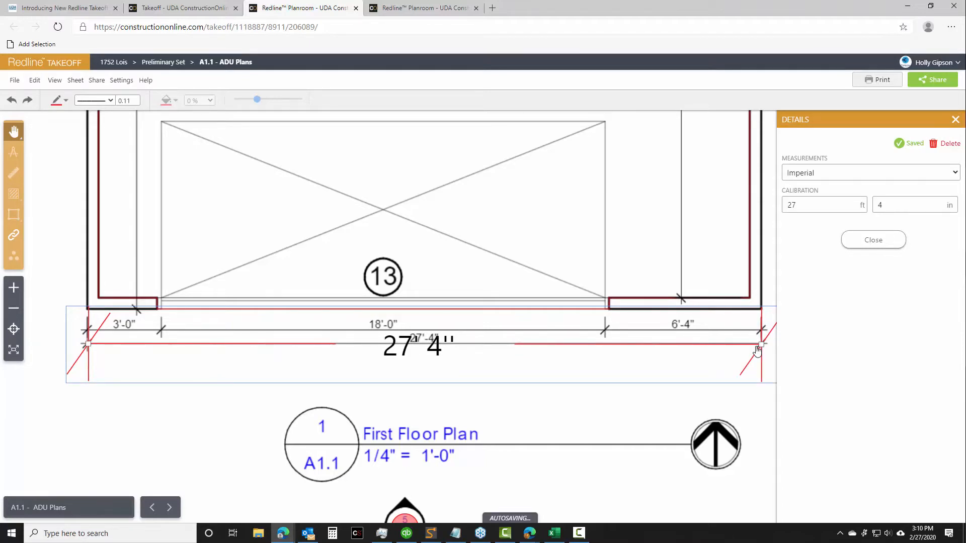
{"action": "left_click", "coordinate": [821, 208]}
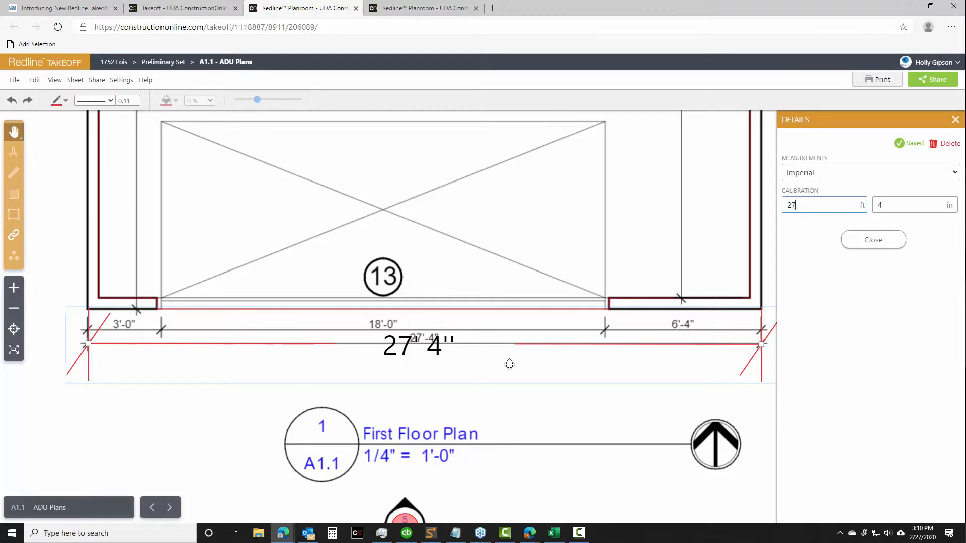
{"action": "scroll", "coordinate": [509, 367], "scroll_direction": "up", "scroll_amount": 2}
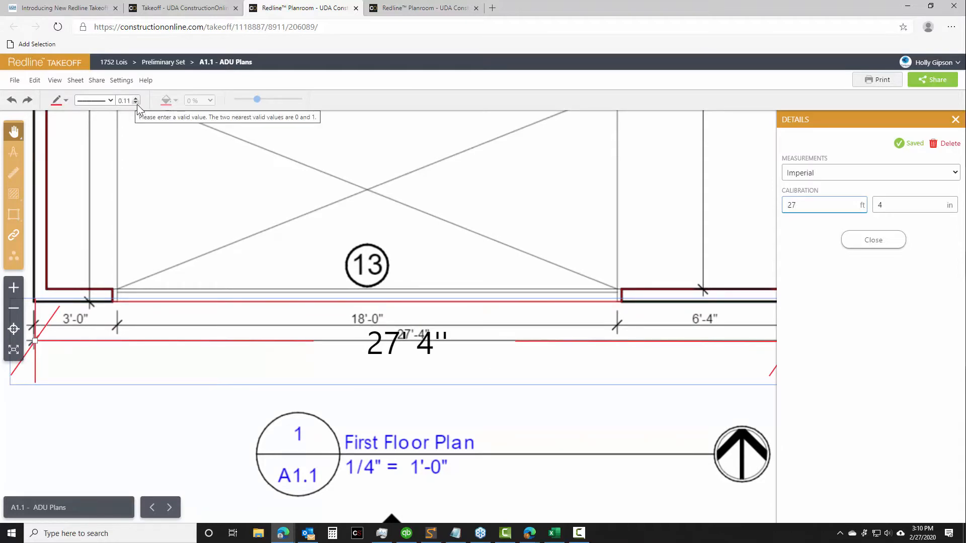
{"action": "scroll", "coordinate": [547, 344], "scroll_direction": "down", "scroll_amount": 4}
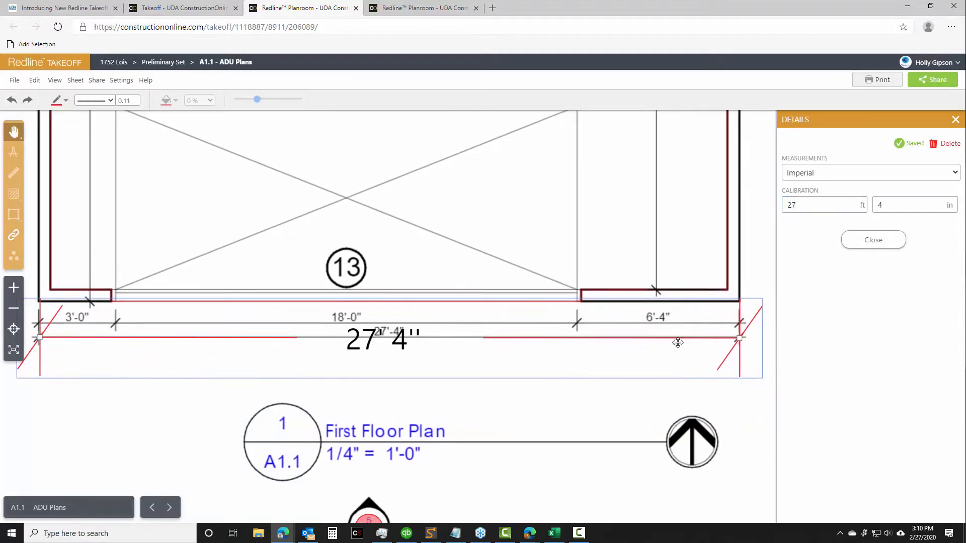
{"action": "left_click", "coordinate": [878, 240]}
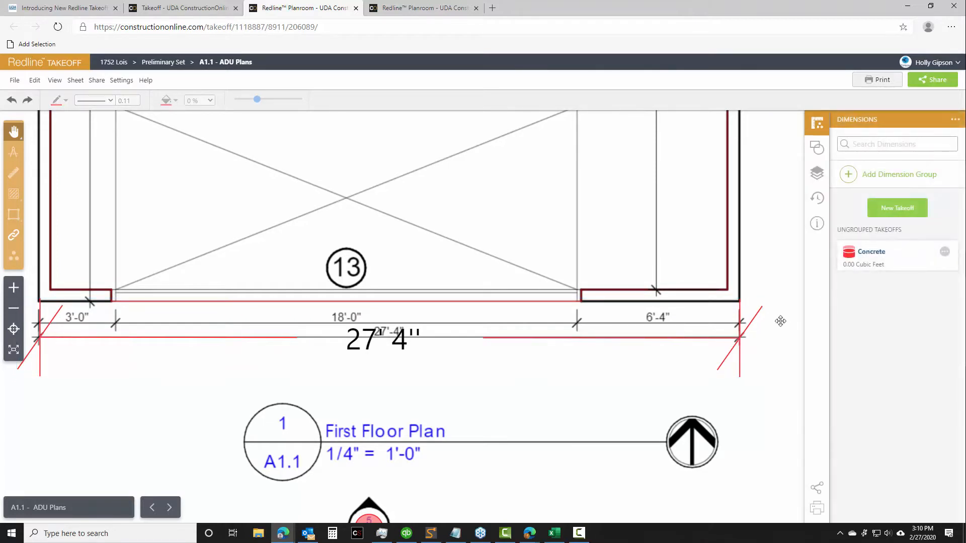
Create a new takeoff and name it "Total Area for Apartment"
{"action": "scroll", "coordinate": [628, 315], "scroll_direction": "down", "scroll_amount": 1}
{"action": "scroll", "coordinate": [629, 315], "scroll_direction": "down", "scroll_amount": 2}
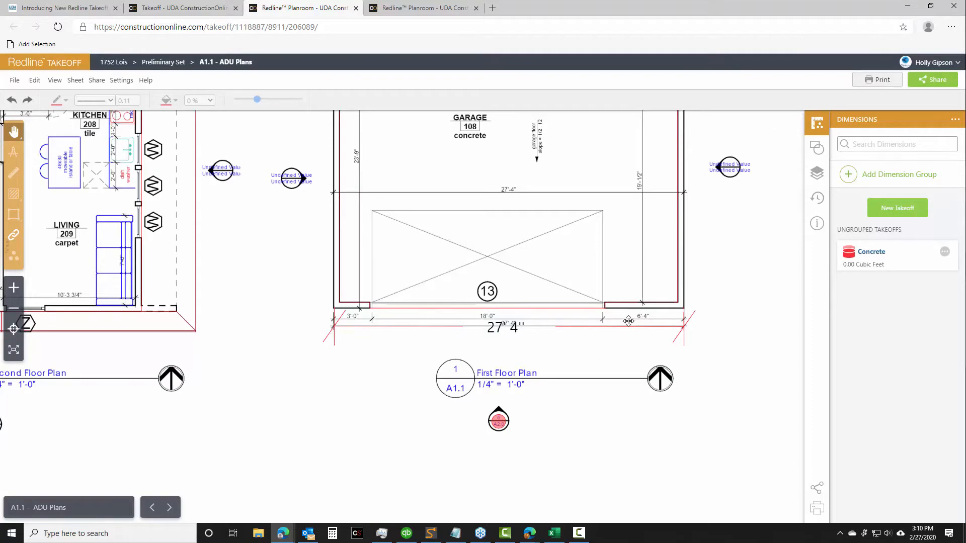
{"action": "scroll", "coordinate": [628, 321], "scroll_direction": "down", "scroll_amount": 1}
{"action": "left_click_drag", "start_coordinate": [735, 271], "coordinate": [745, 362]}
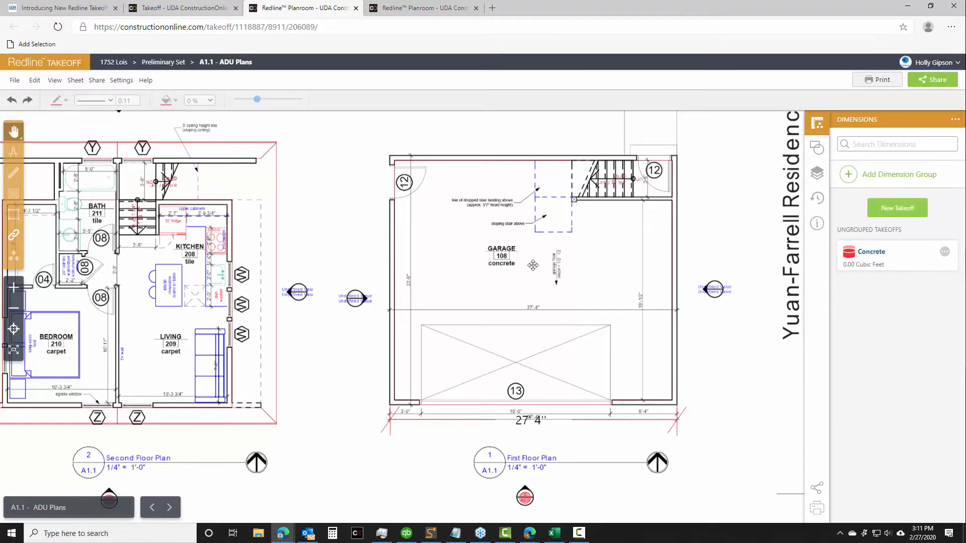
{"action": "left_click_drag", "start_coordinate": [491, 259], "coordinate": [605, 261]}
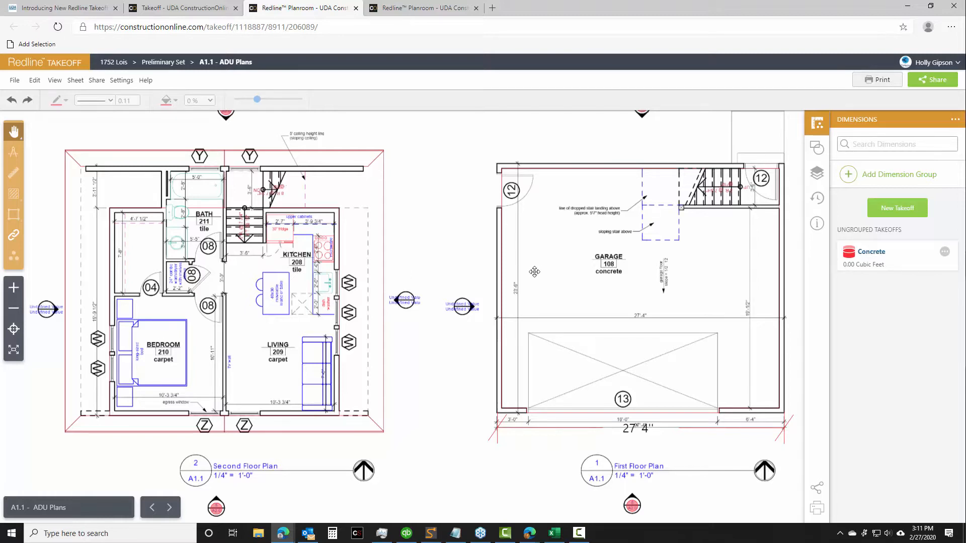
{"action": "left_click", "coordinate": [897, 209]}
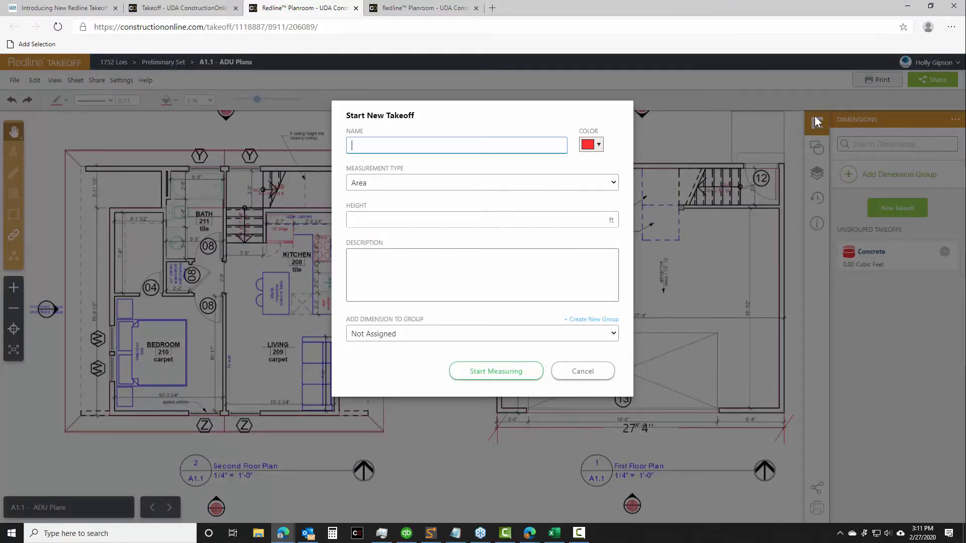
{"action": "type", "text": "Total Area for Apartment"}
Choose Area as the new takeoff's measurement type and start measuring
{"action": "left_click", "coordinate": [379, 181]}
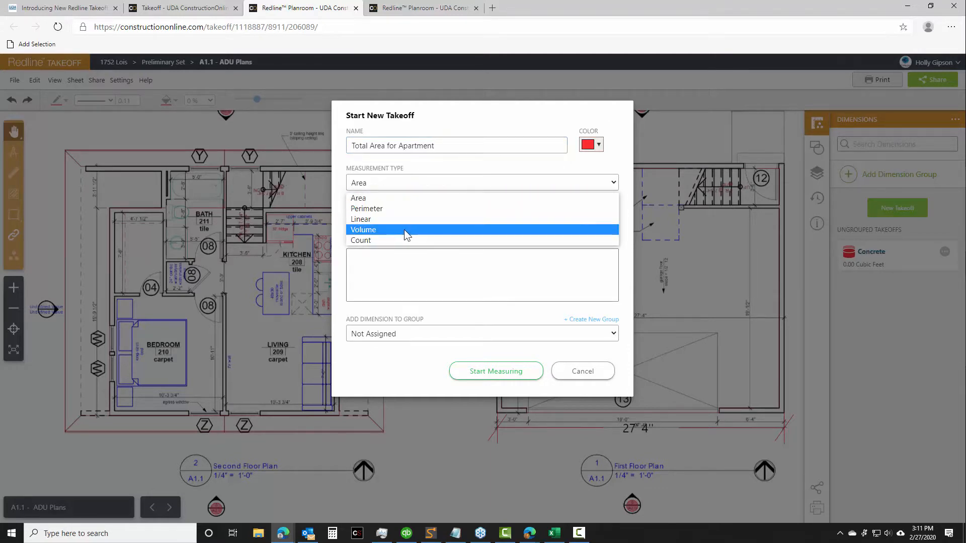
{"action": "left_click", "coordinate": [377, 197]}
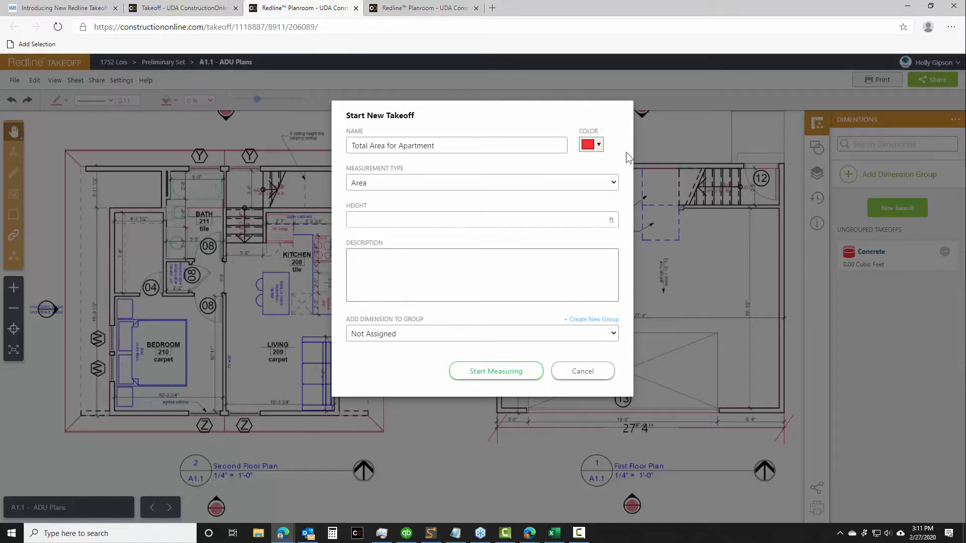
{"action": "left_click", "coordinate": [470, 261]}
{"action": "left_click", "coordinate": [500, 374]}
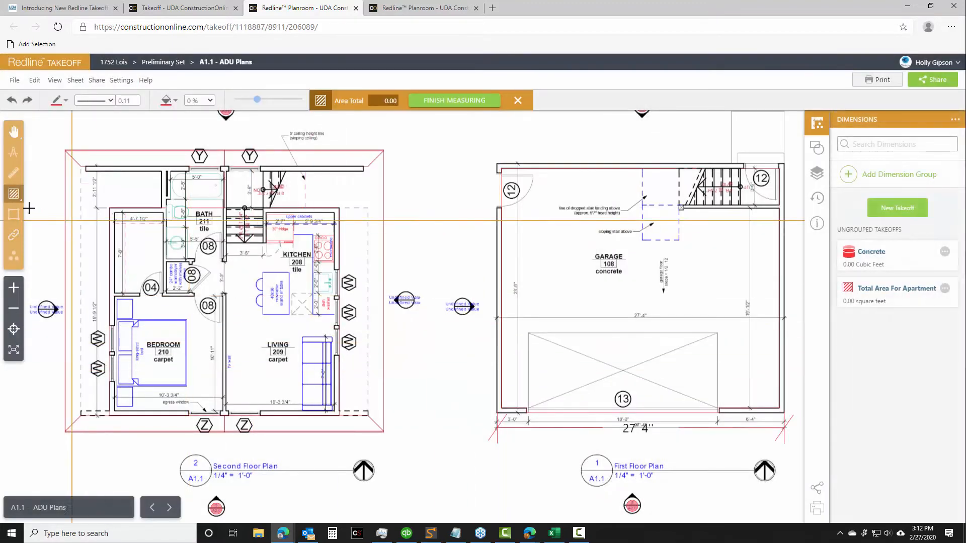
Measure the apartment as a rectangle of about 408 ft² spanning the second floor plan's outer walls, and close its details
{"action": "mouse_move", "coordinate": [10, 197]}
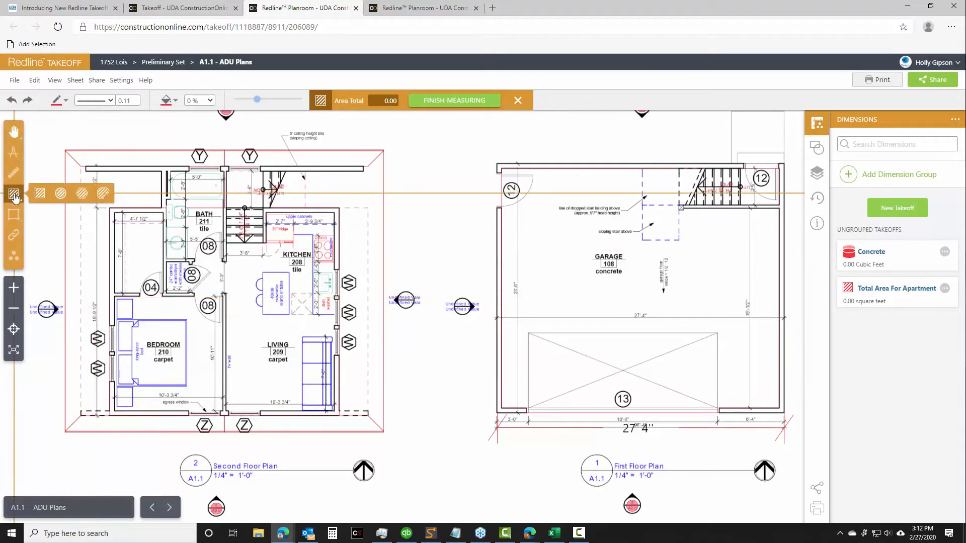
{"action": "left_click", "coordinate": [112, 212]}
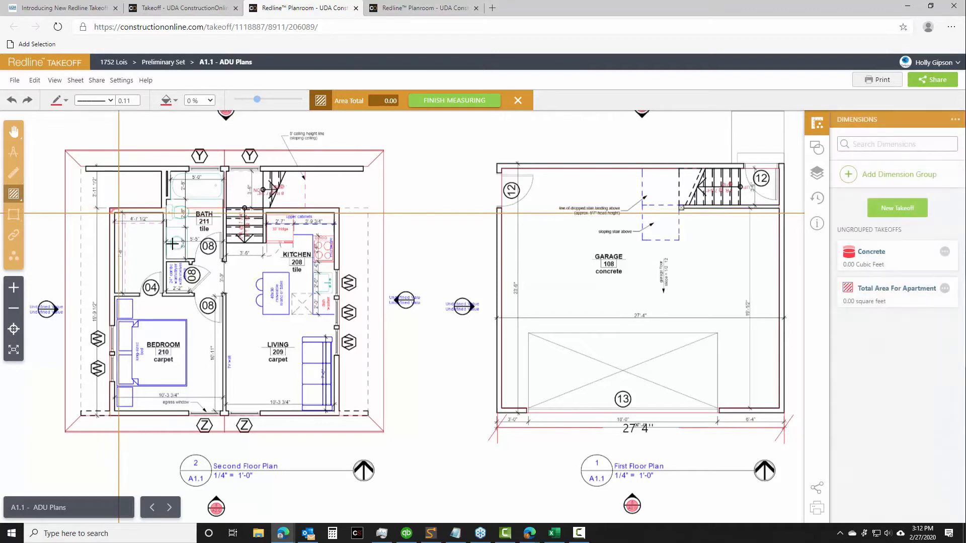
{"action": "left_click", "coordinate": [331, 412]}
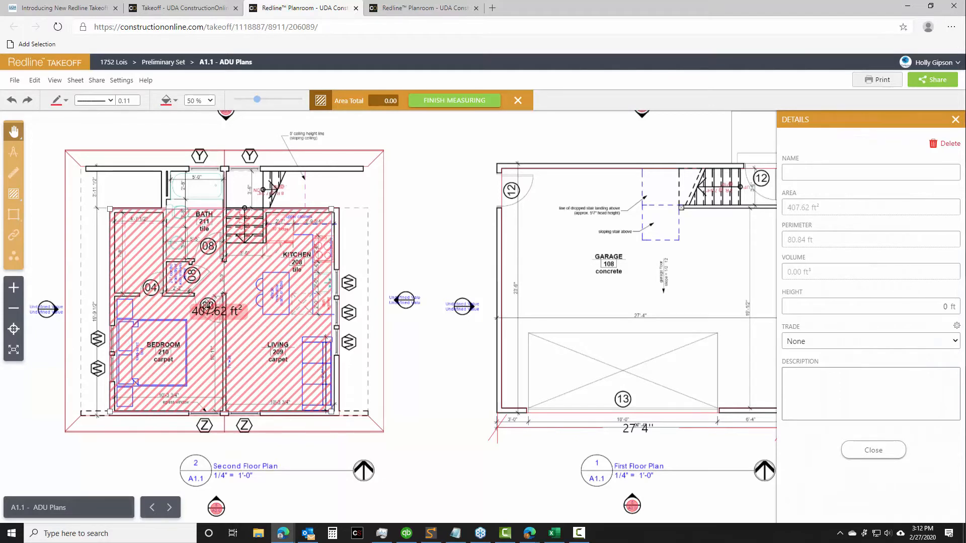
{"action": "left_click", "coordinate": [813, 172]}
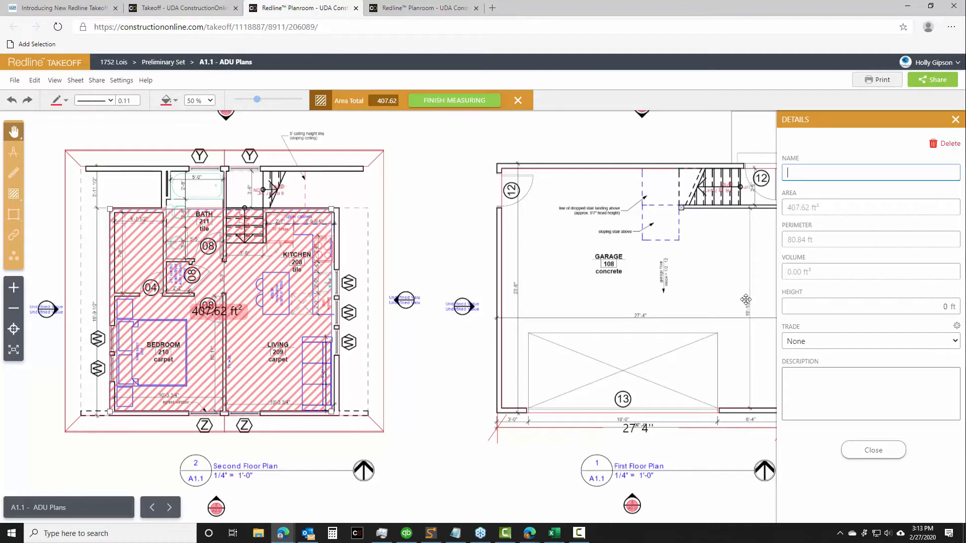
{"action": "left_click", "coordinate": [889, 451]}
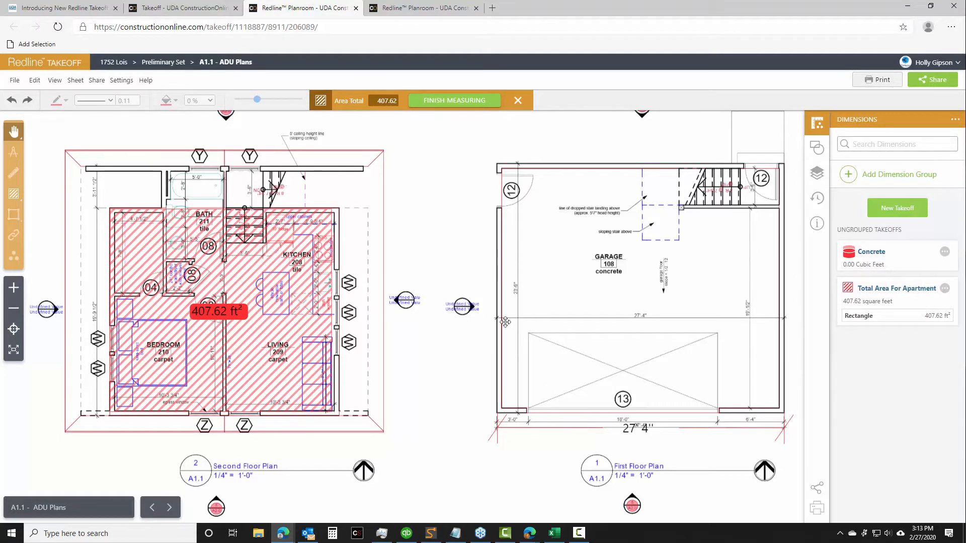
Switch to the open A1.0 - Basement, First and Second Floor Plans sheet and bring its three floor plans into view
{"action": "scroll", "coordinate": [463, 271], "scroll_direction": "down", "scroll_amount": 1}
{"action": "left_click_drag", "start_coordinate": [450, 243], "coordinate": [416, 234]}
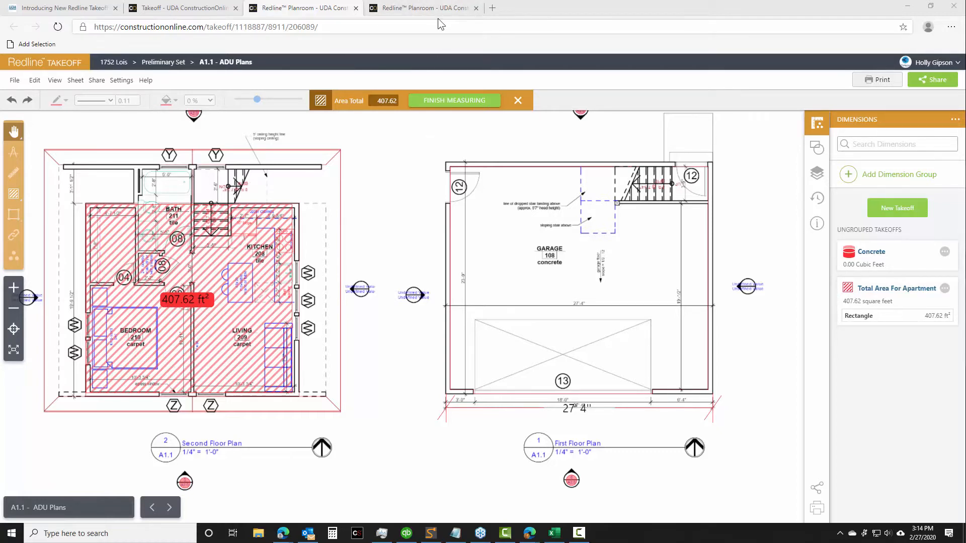
{"action": "left_click", "coordinate": [423, 8]}
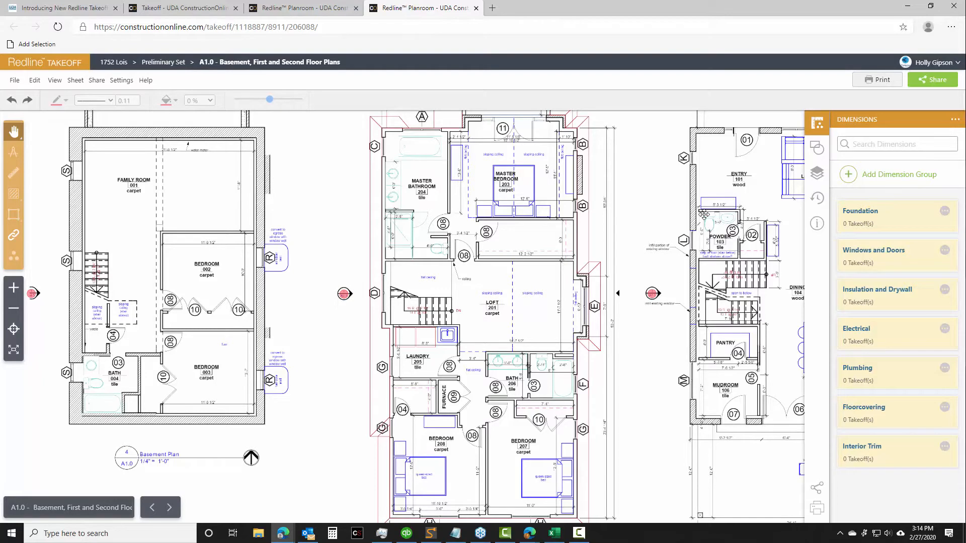
{"action": "left_click", "coordinate": [310, 8]}
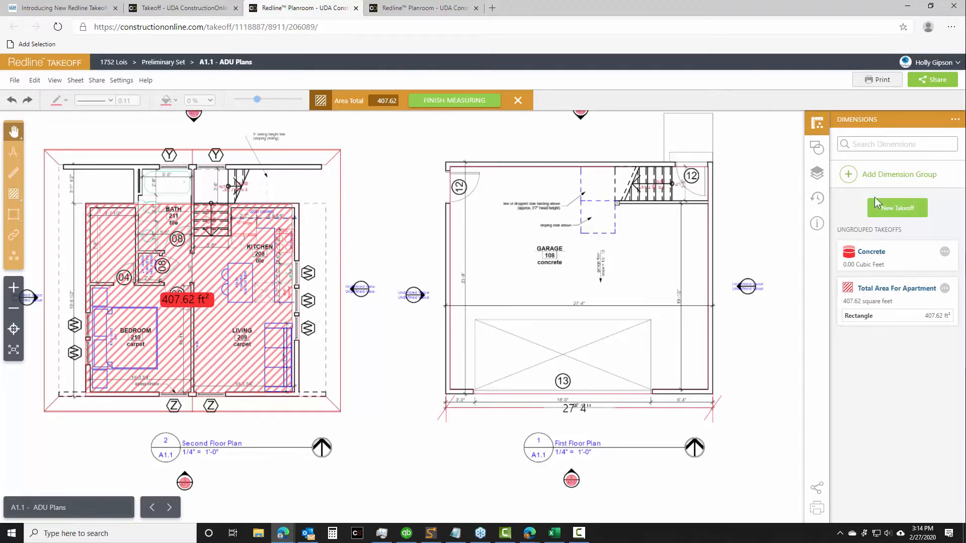
{"action": "left_click", "coordinate": [403, 8]}
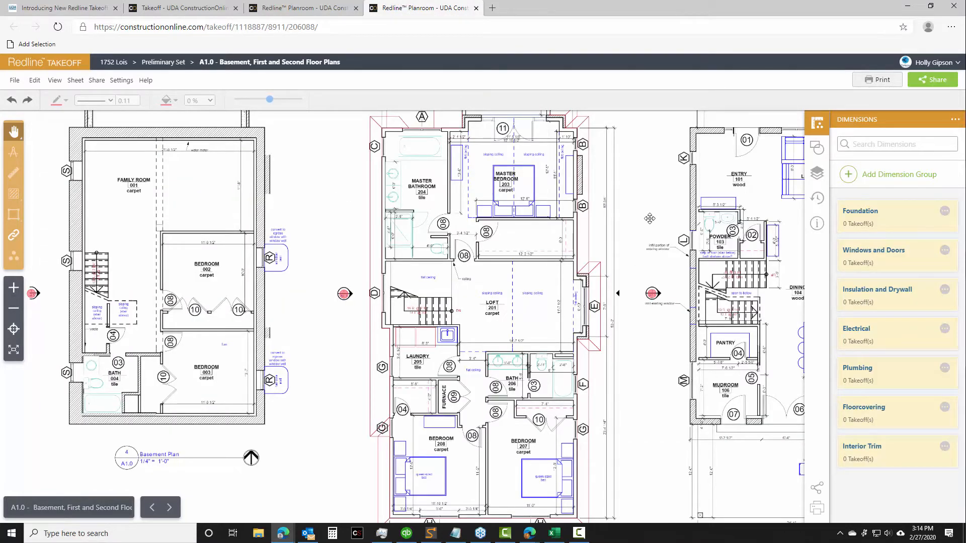
{"action": "left_click_drag", "start_coordinate": [651, 220], "coordinate": [578, 206]}
{"action": "scroll", "coordinate": [578, 207], "scroll_direction": "down", "scroll_amount": 3}
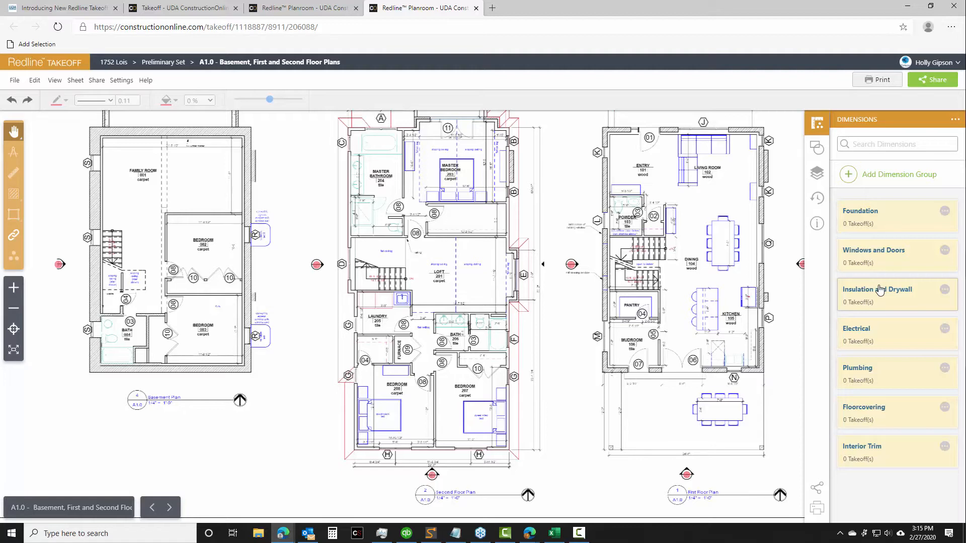
Create a new takeoff in the Foundation group, name it "Concrete" and give it a green color
{"action": "left_click", "coordinate": [862, 219]}
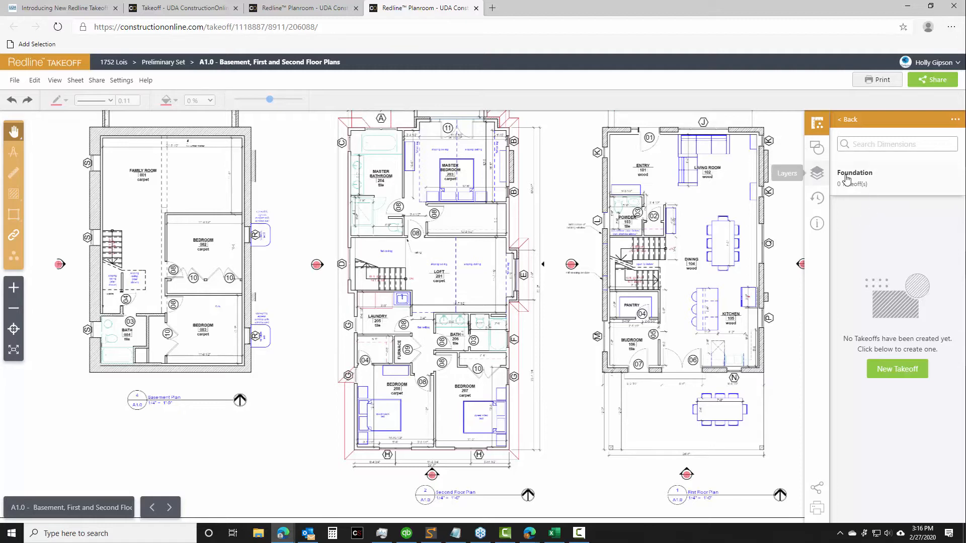
{"action": "left_click_drag", "start_coordinate": [312, 222], "coordinate": [425, 294]}
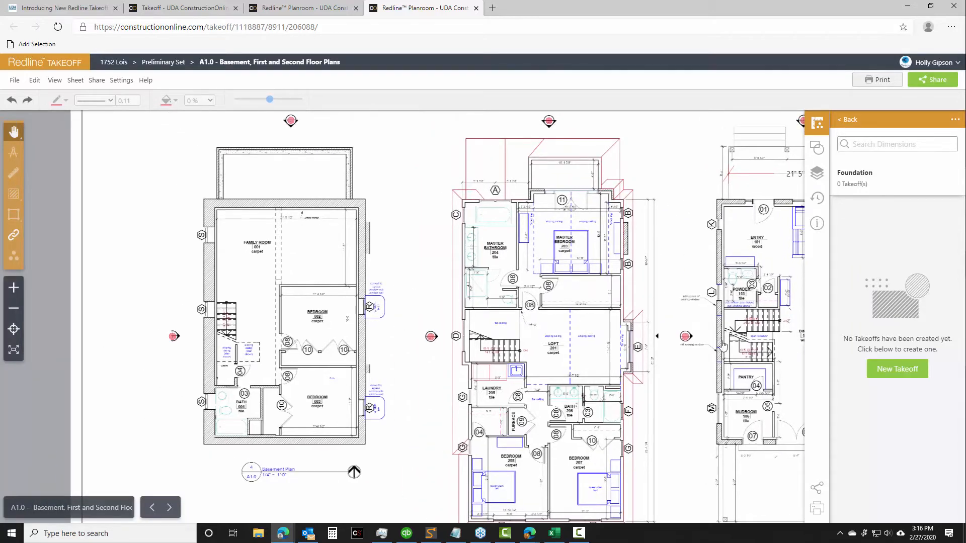
{"action": "left_click", "coordinate": [898, 369]}
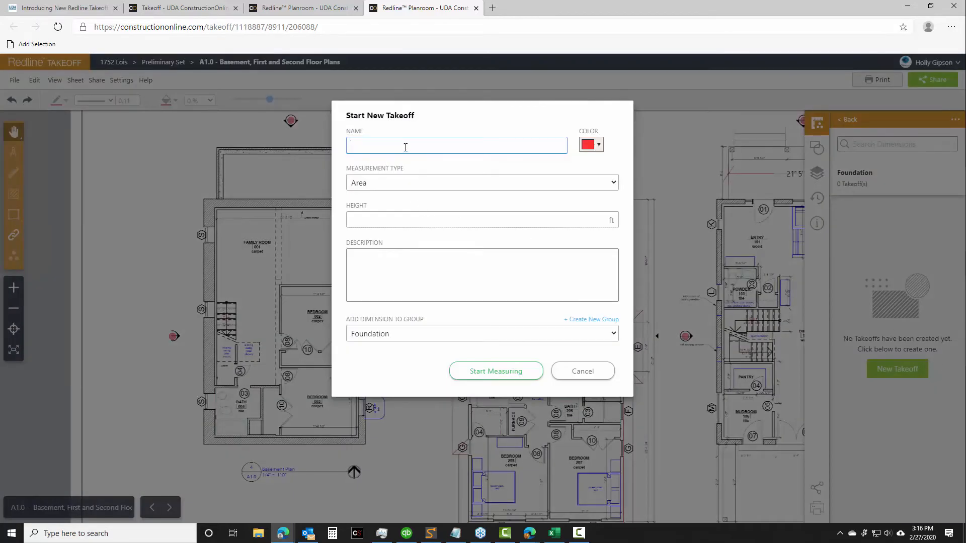
{"action": "type", "text": "Concrete"}
{"action": "left_click", "coordinate": [590, 147]}
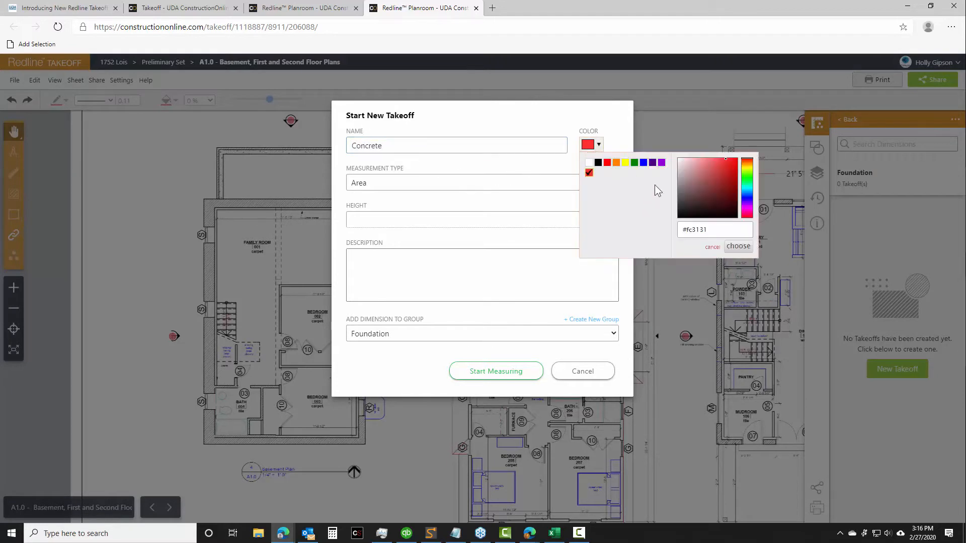
{"action": "left_click", "coordinate": [634, 162]}
{"action": "left_click", "coordinate": [403, 170]}
Set the Concrete takeoff's measurement type to Volume with a height of 2.5 ft, and start measuring
{"action": "left_click", "coordinate": [376, 186]}
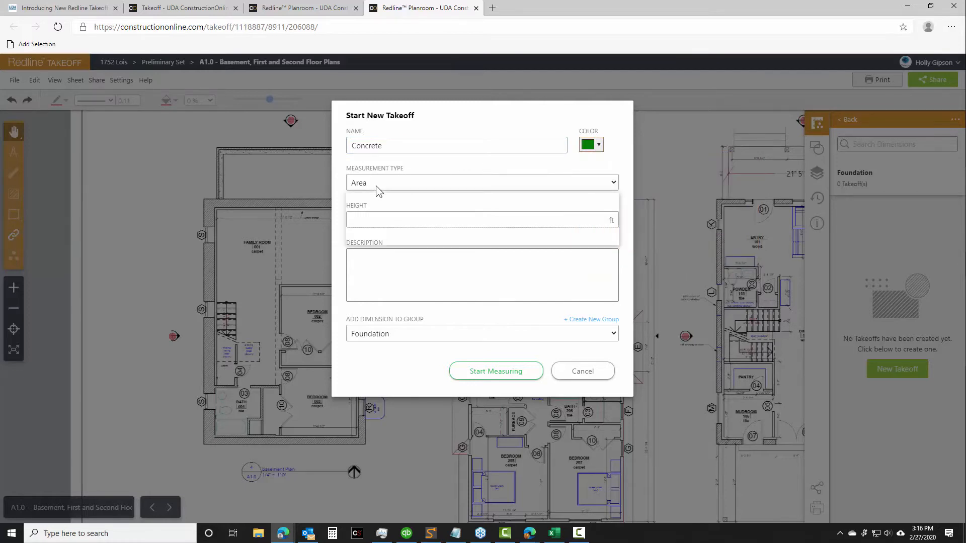
{"action": "left_click", "coordinate": [372, 230]}
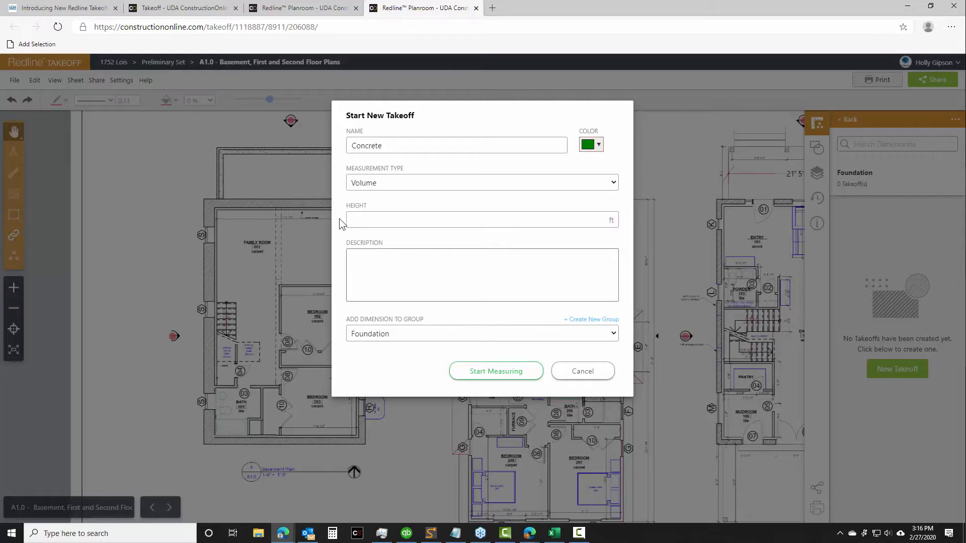
{"action": "left_click", "coordinate": [400, 223]}
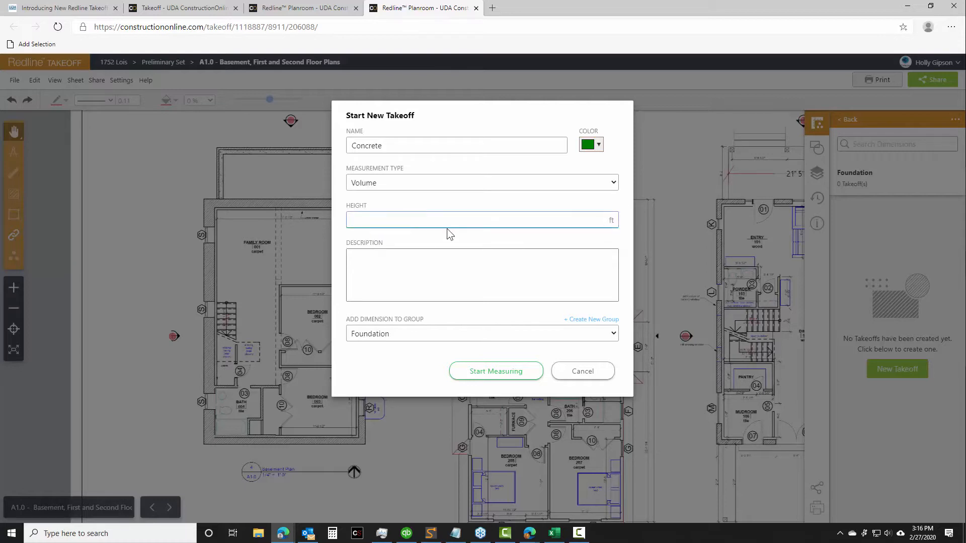
{"action": "type", "text": "2.5"}
{"action": "key", "text": "Tab"}
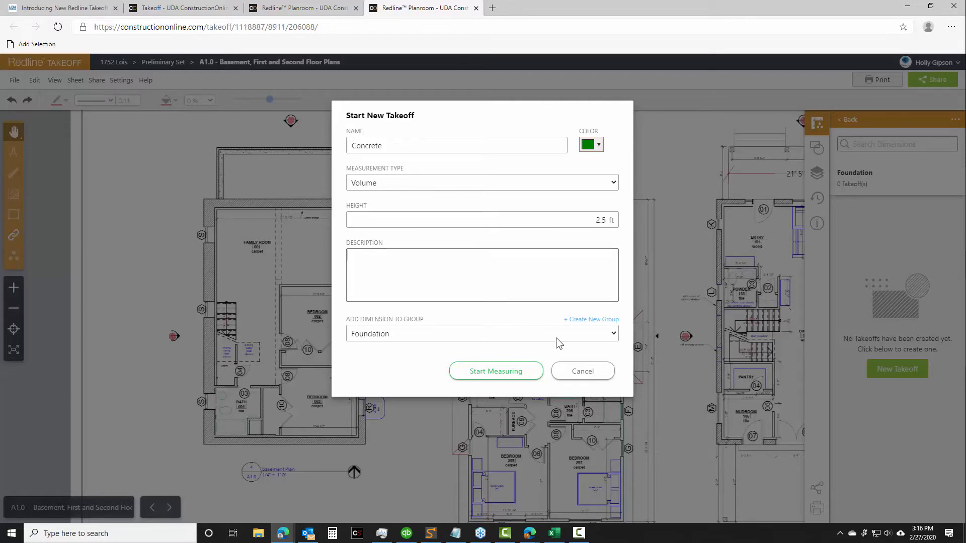
{"action": "left_click", "coordinate": [482, 374]}
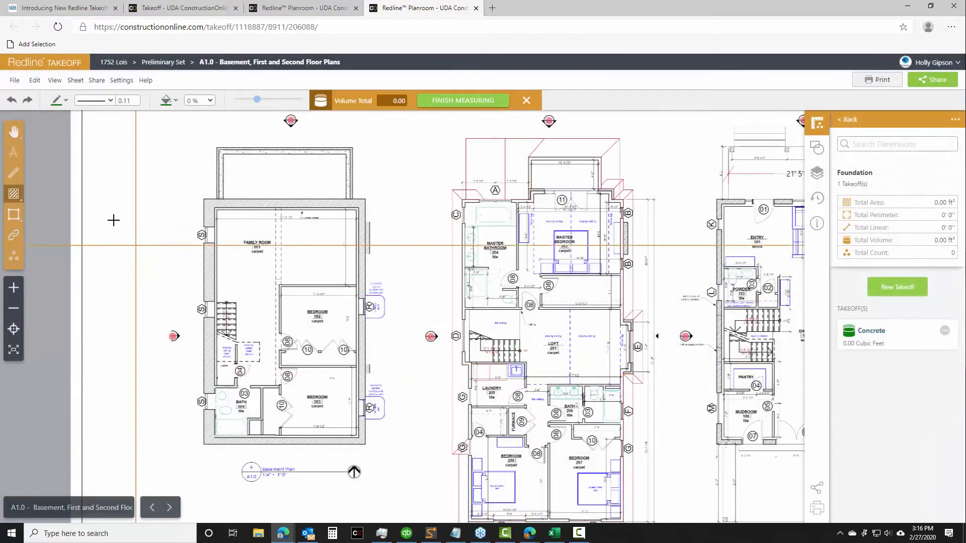
Measure the basement plan's full footprint to its outer wall corners, about 956 ft² in area, and close its details
{"action": "left_click", "coordinate": [14, 193]}
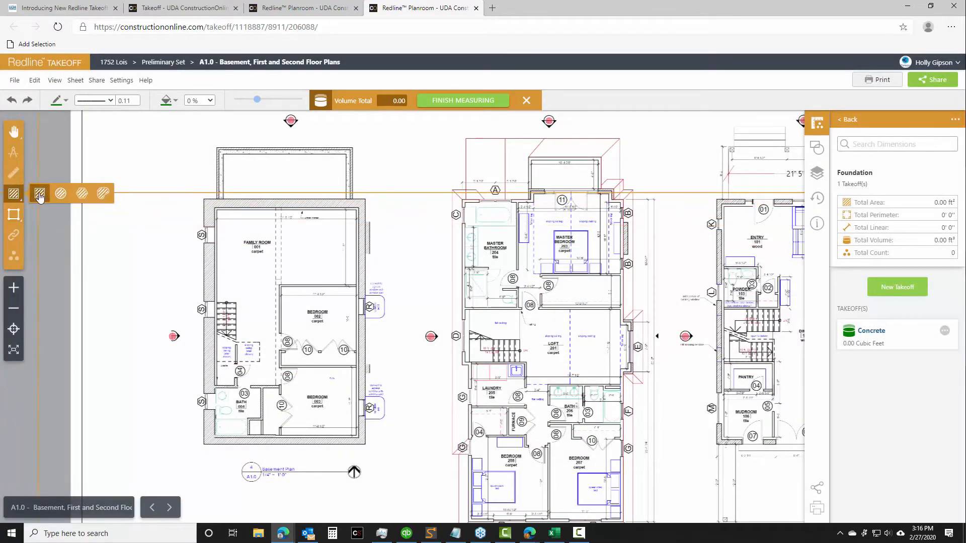
{"action": "left_click", "coordinate": [81, 193]}
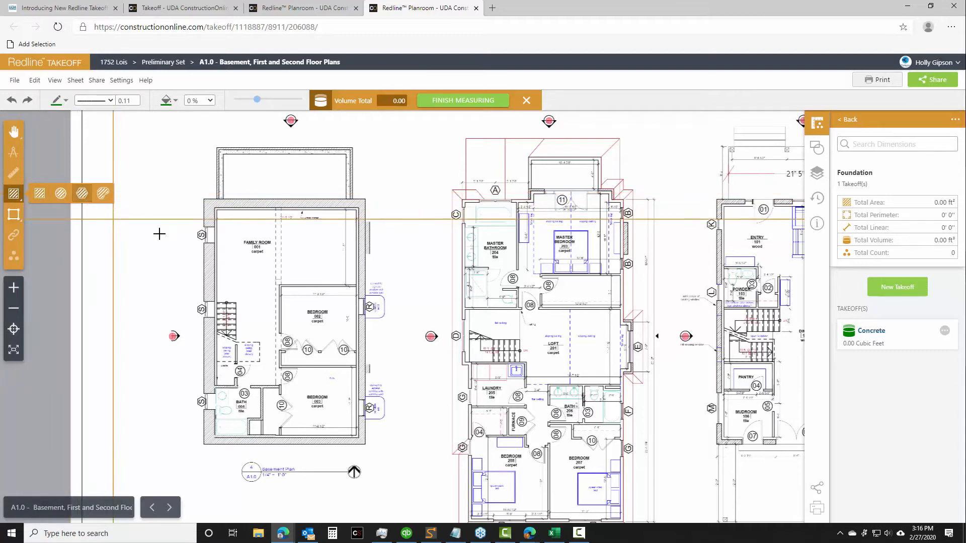
{"action": "left_click", "coordinate": [204, 198]}
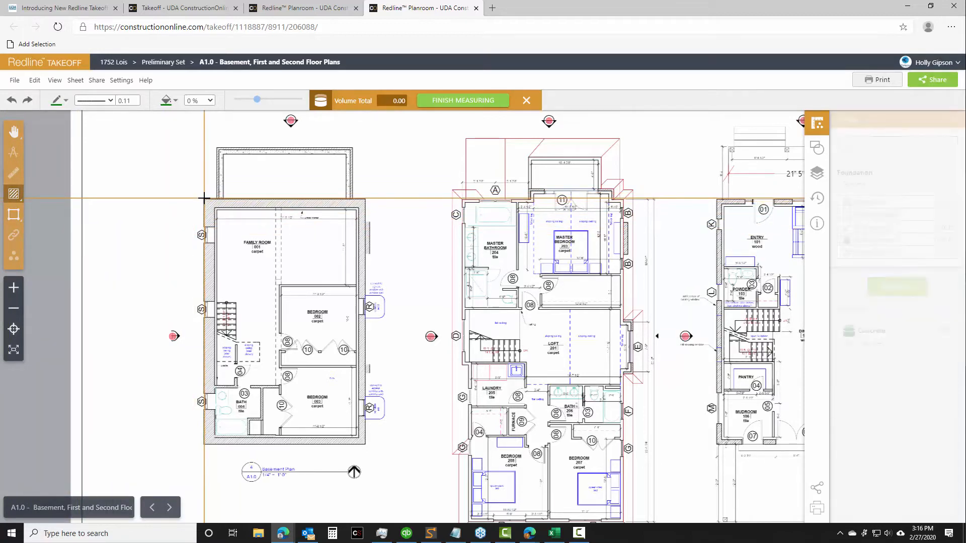
{"action": "mouse_move", "coordinate": [204, 198]}
{"action": "left_mouse_down"}
{"action": "mouse_move", "coordinate": [374, 443]}
{"action": "mouse_move", "coordinate": [364, 446]}
{"action": "left_mouse_up"}
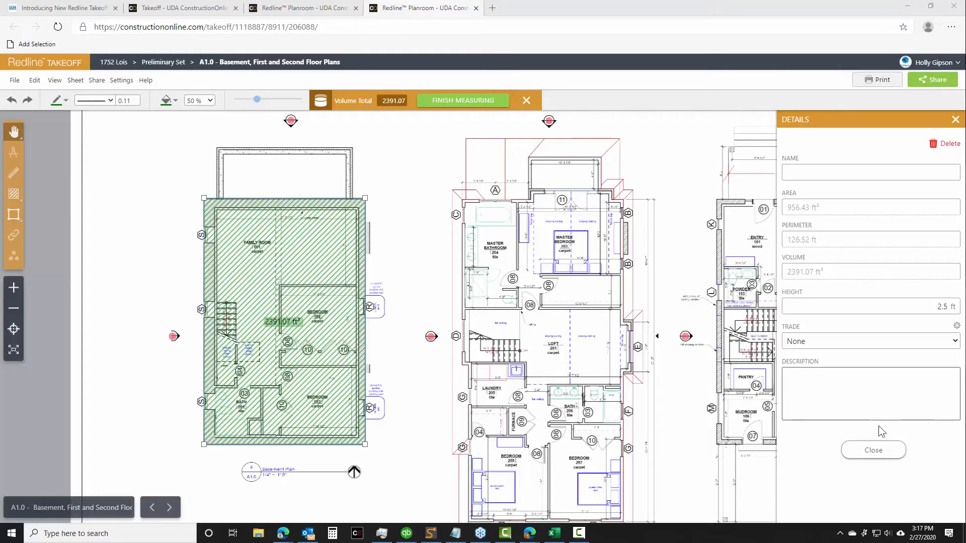
{"action": "left_click", "coordinate": [806, 173]}
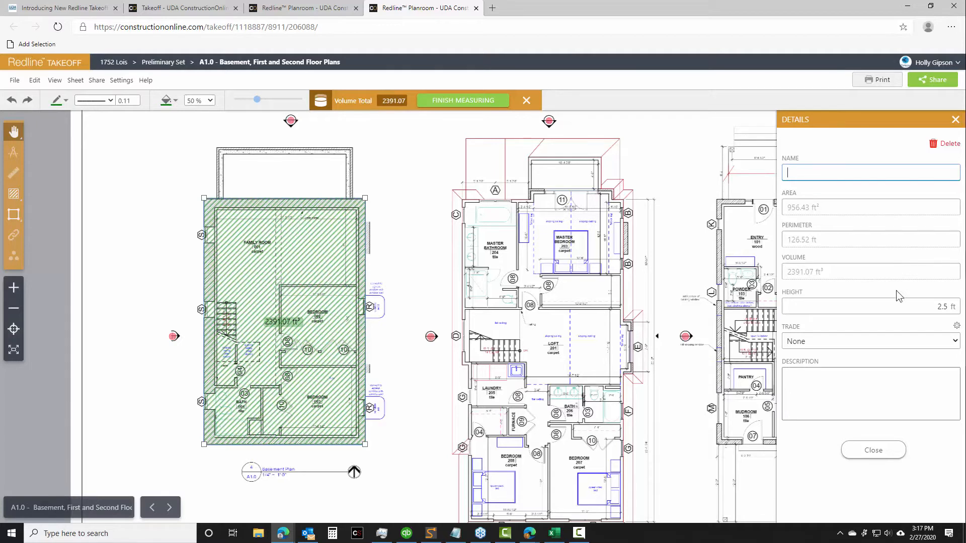
{"action": "left_click", "coordinate": [871, 456]}
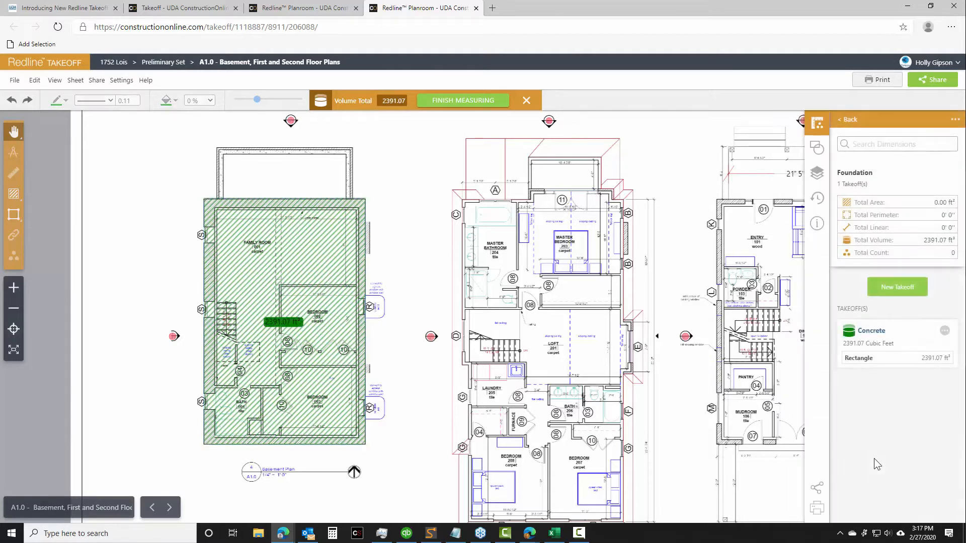
Review the Foundation group's totals and the basement concrete shape's details, and return to the list of dimension groups
{"action": "left_click", "coordinate": [850, 123]}
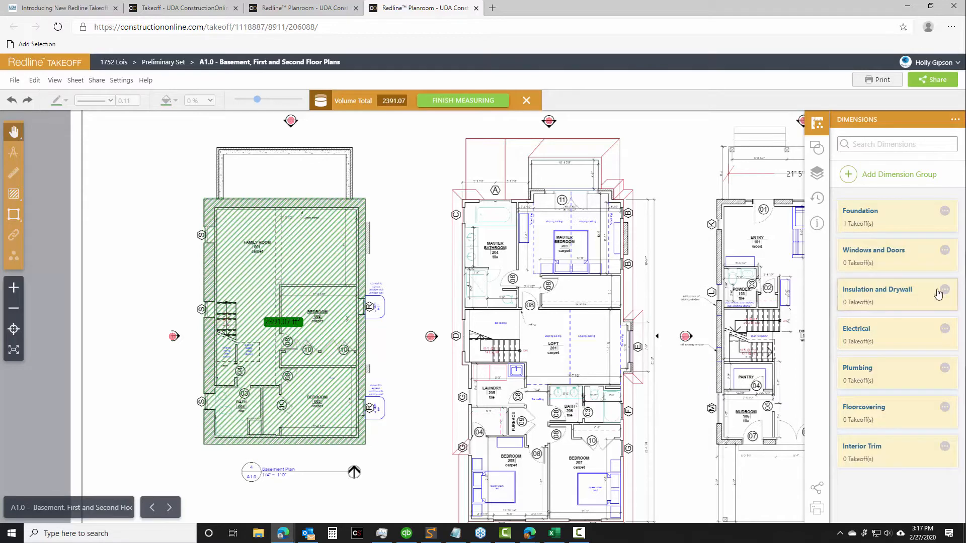
{"action": "left_click_drag", "start_coordinate": [592, 203], "coordinate": [557, 204]}
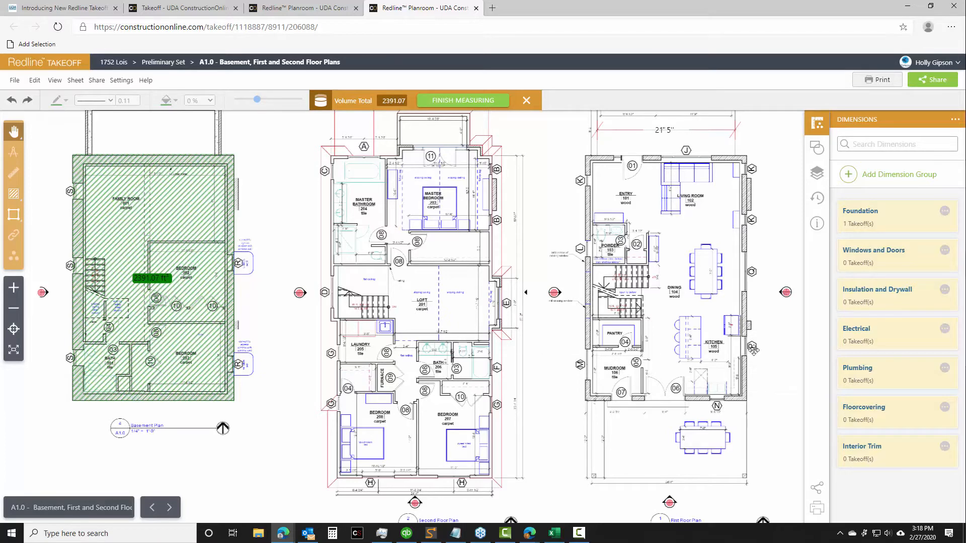
{"action": "left_click", "coordinate": [871, 214]}
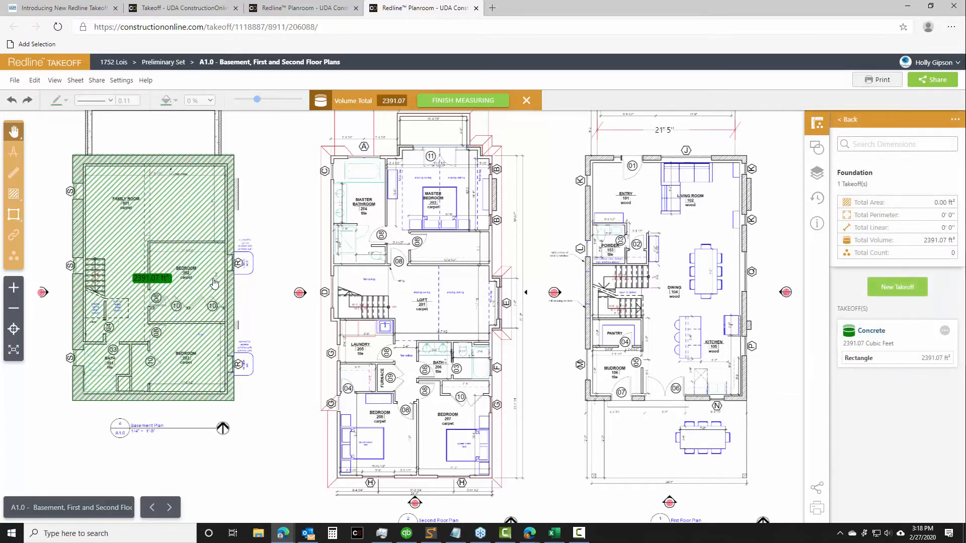
{"action": "left_click", "coordinate": [176, 228]}
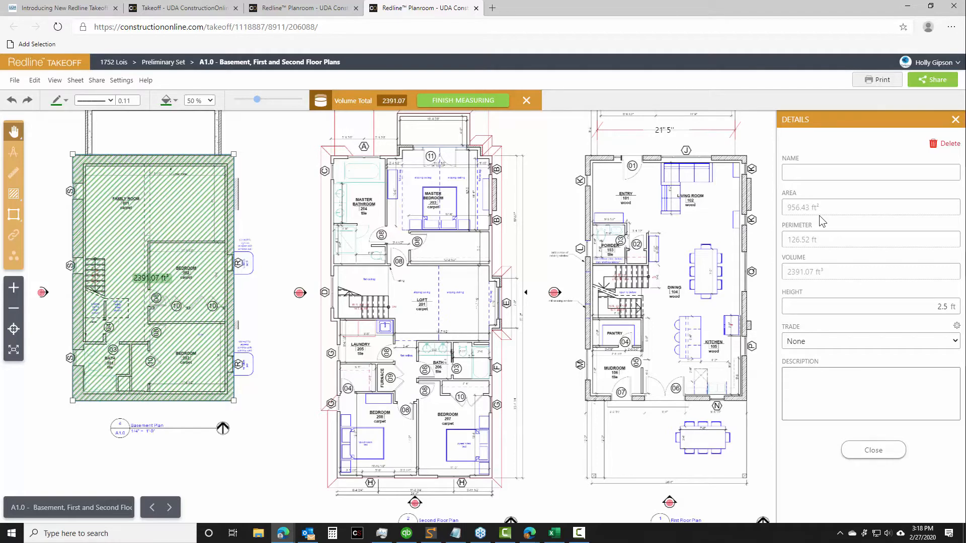
{"action": "left_click", "coordinate": [873, 450]}
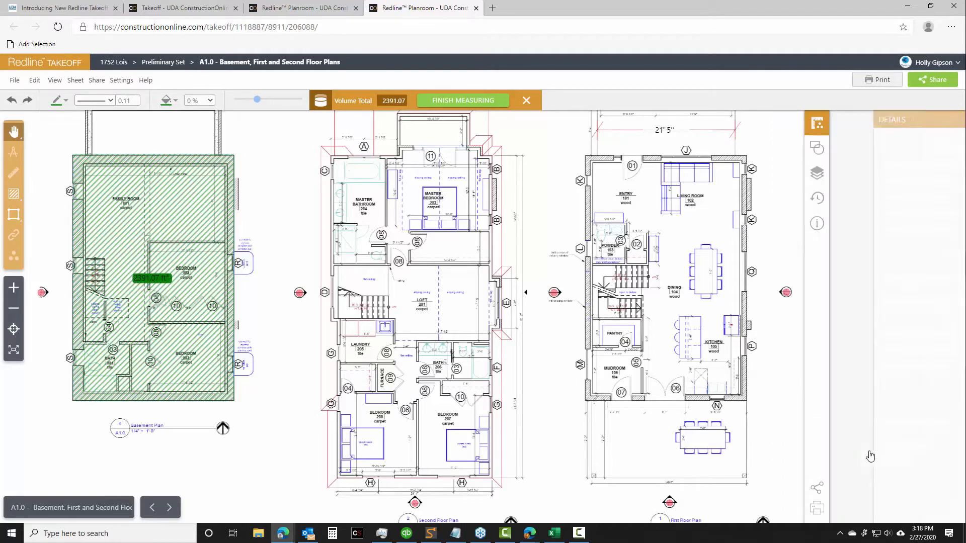
{"action": "left_click", "coordinate": [848, 120]}
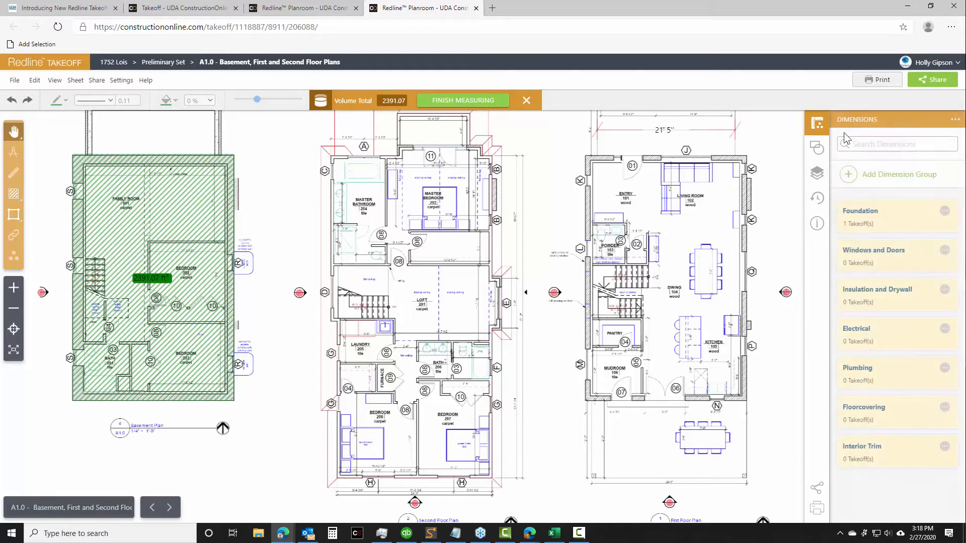
Add a takeoff layer named "Floorcovering" to the sheet and hide the Interior layer
{"action": "left_click", "coordinate": [813, 173]}
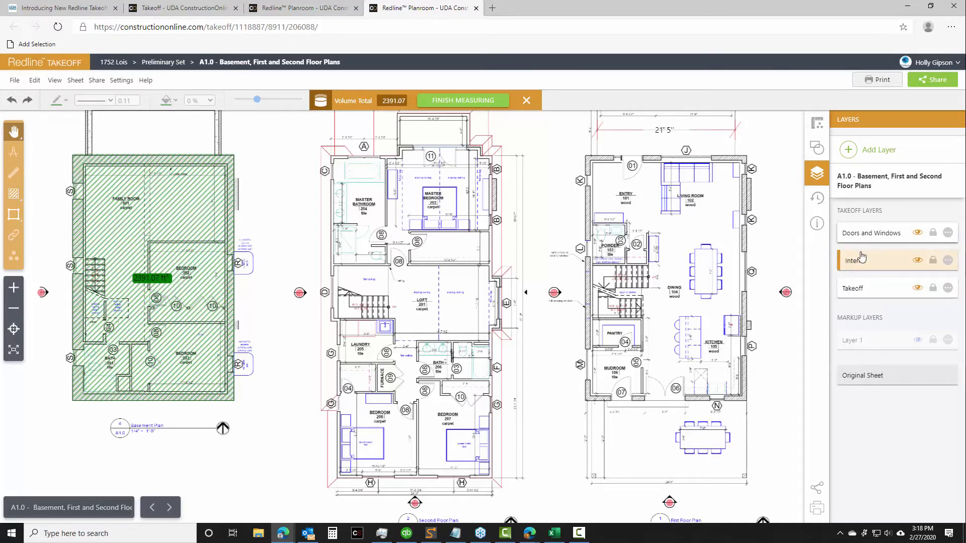
{"action": "left_click", "coordinate": [870, 150]}
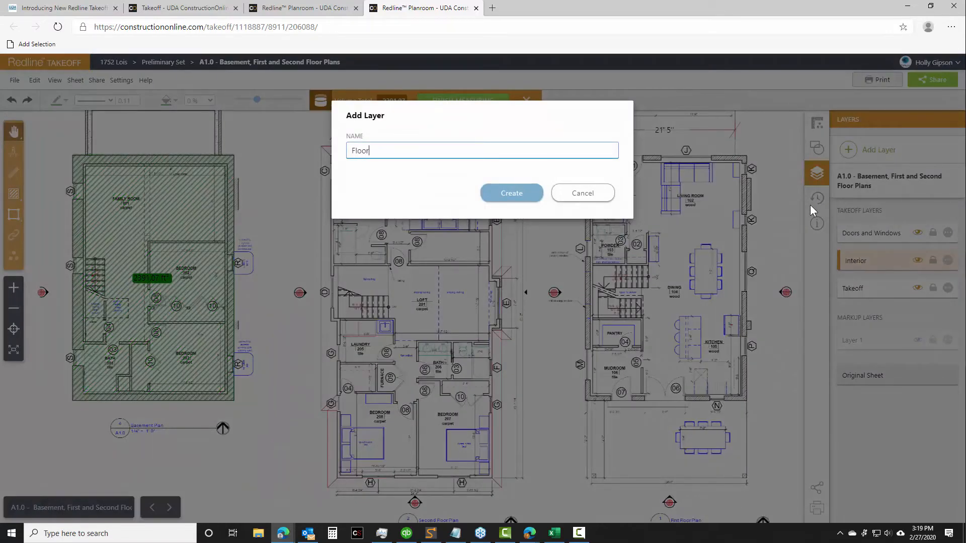
{"action": "type", "text": "Floorcovering"}
{"action": "left_click", "coordinate": [512, 193]}
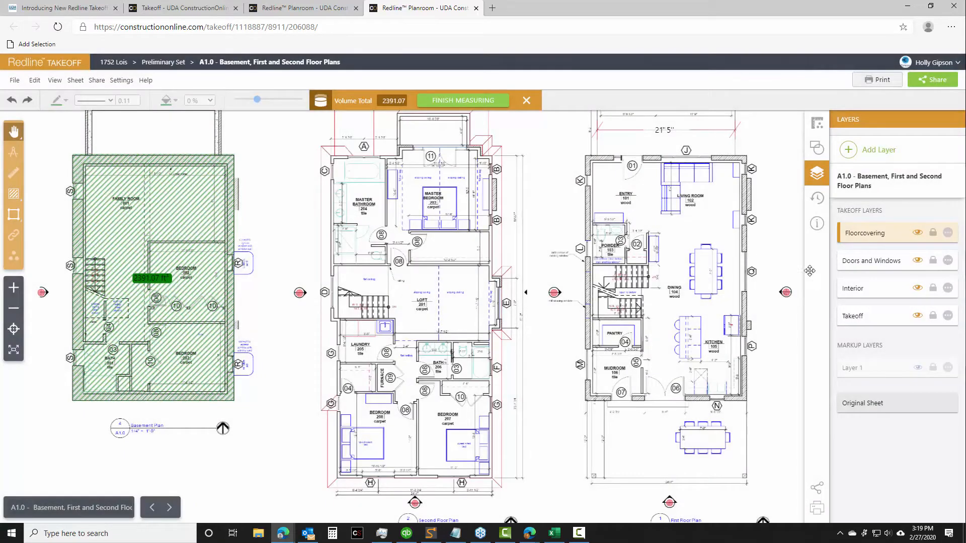
{"action": "left_click", "coordinate": [917, 289]}
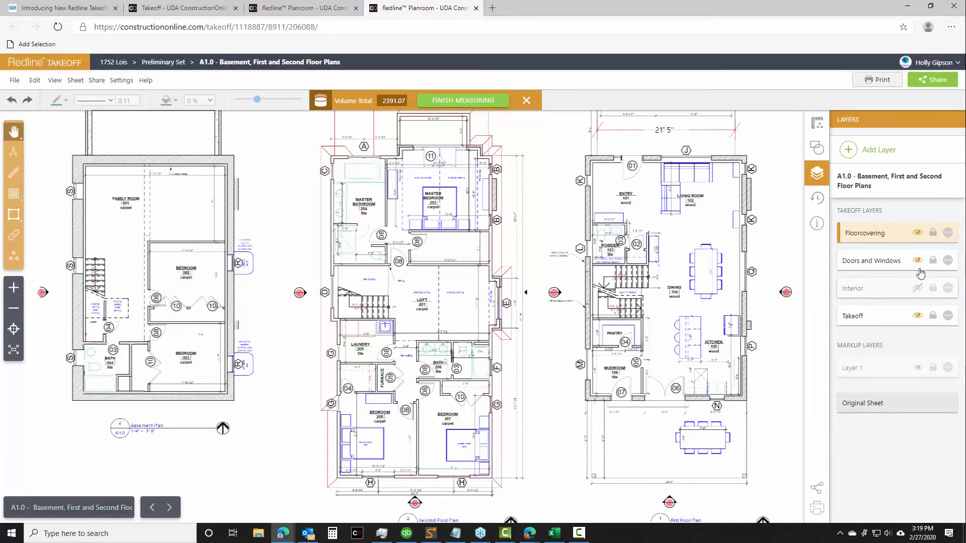
Hide the Doors and Windows and Takeoff layers, and open the Floorcovering dimension group
{"action": "left_click", "coordinate": [917, 260]}
{"action": "left_click", "coordinate": [917, 316]}
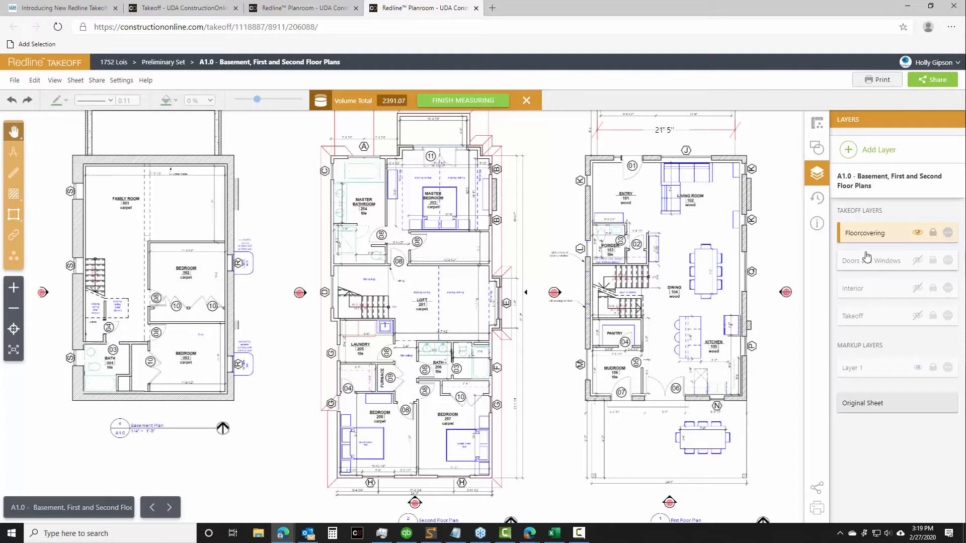
{"action": "left_click", "coordinate": [817, 126]}
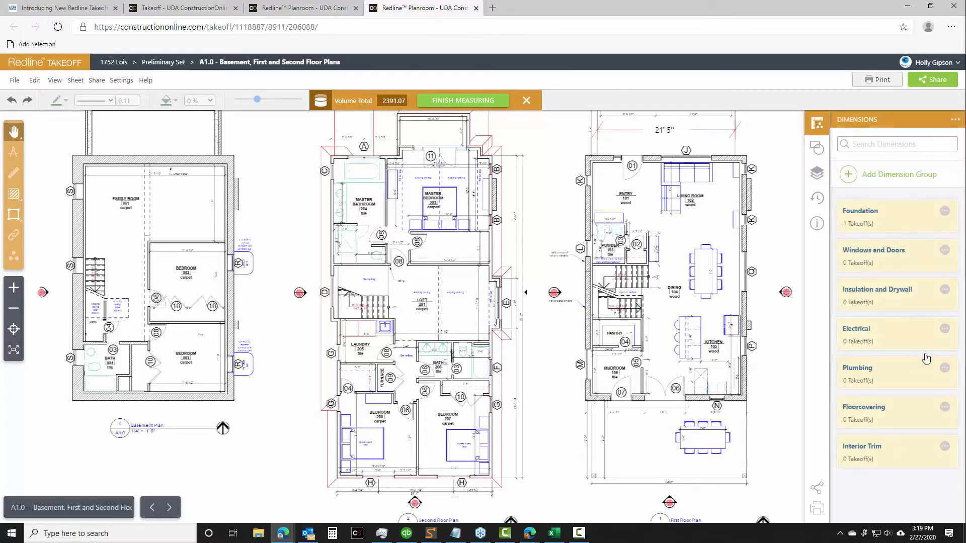
{"action": "left_click", "coordinate": [877, 405]}
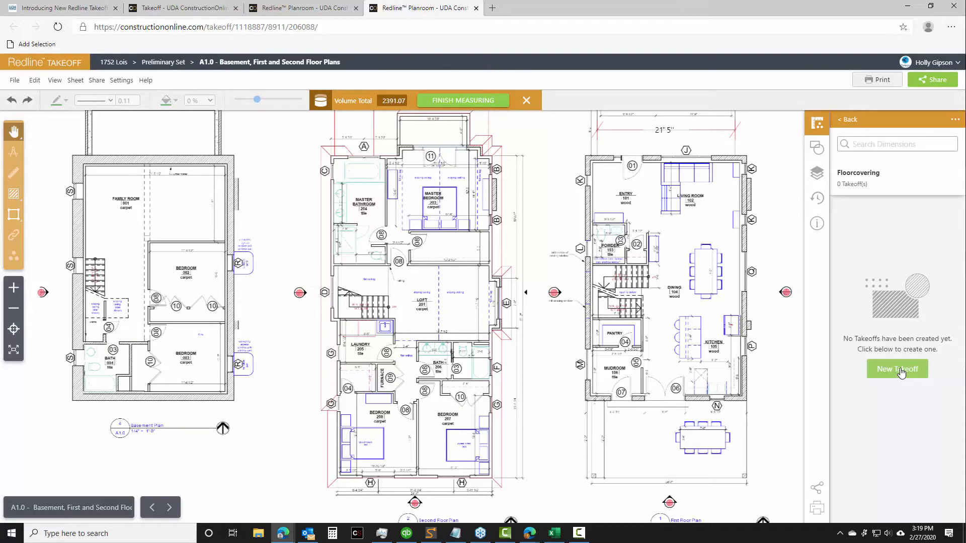
Create a purple Area takeoff named "Tile" in the Floorcovering group and start measuring
{"action": "scroll", "coordinate": [752, 292], "scroll_direction": "up", "scroll_amount": 3}
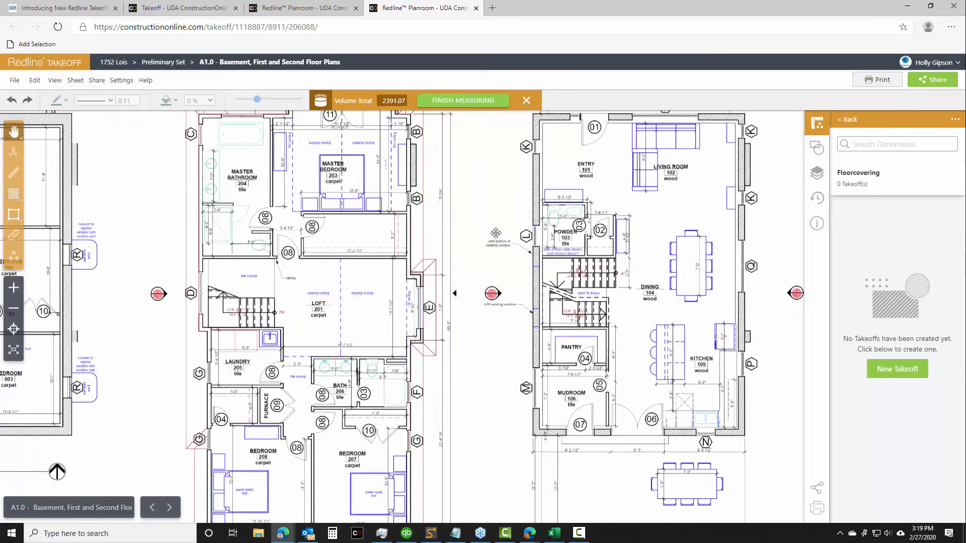
{"action": "left_click_drag", "start_coordinate": [519, 198], "coordinate": [416, 167]}
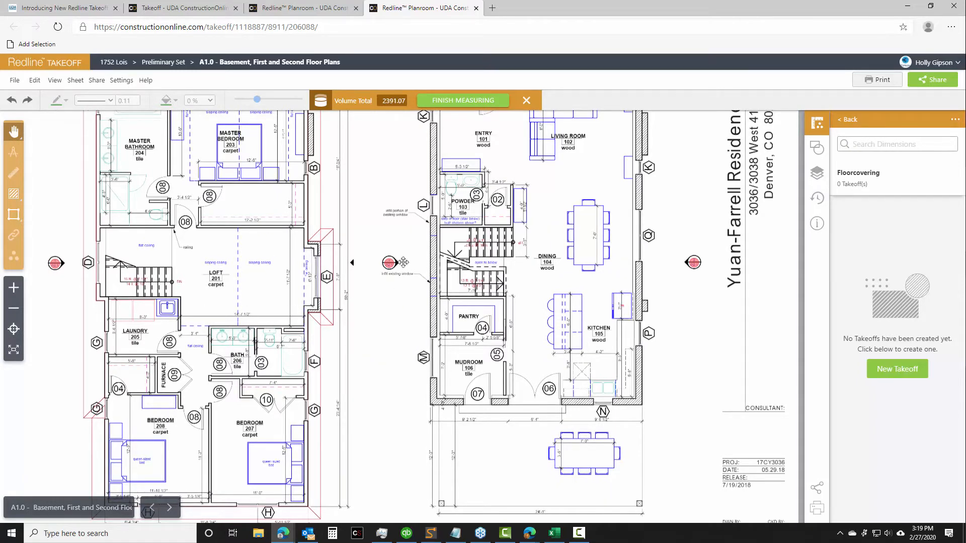
{"action": "left_click", "coordinate": [897, 375]}
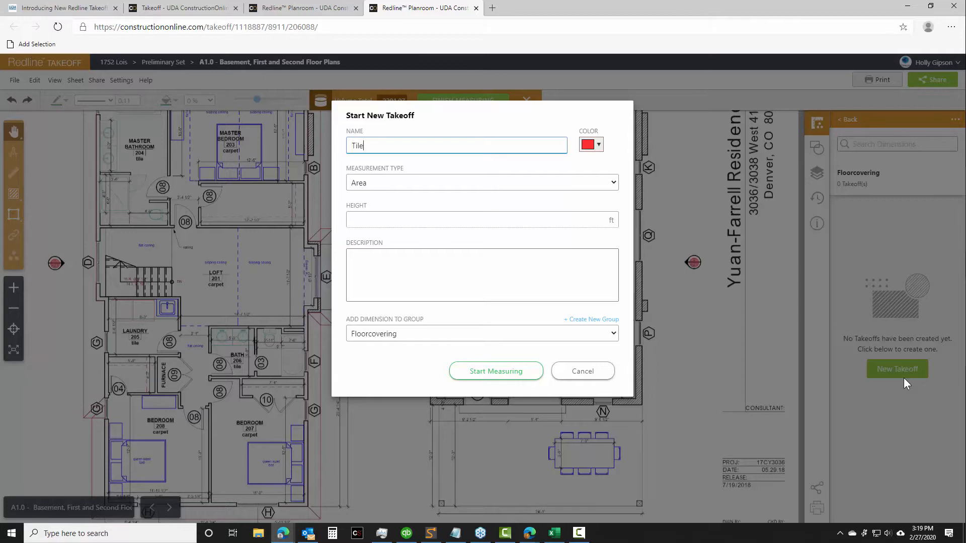
{"action": "left_click", "coordinate": [590, 146]}
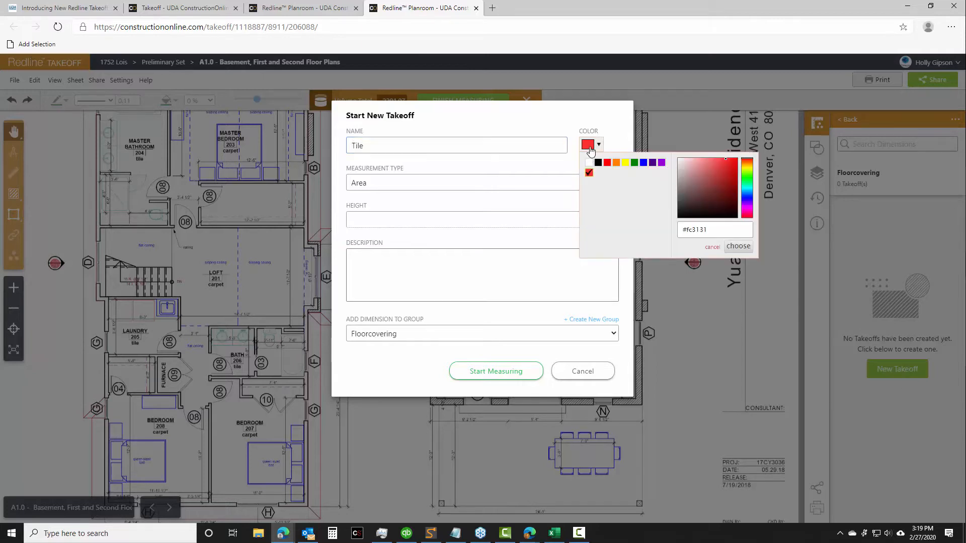
{"action": "left_click", "coordinate": [661, 164]}
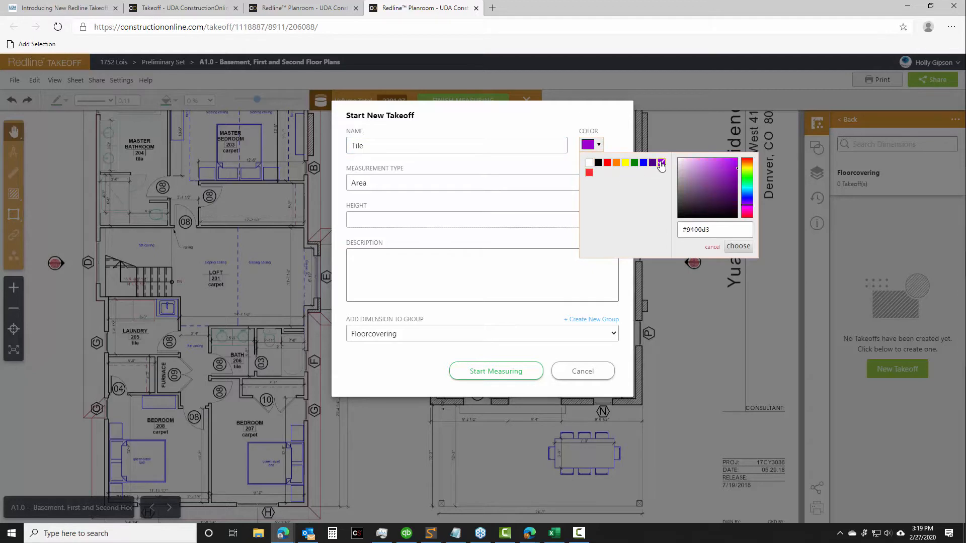
{"action": "left_click", "coordinate": [738, 246]}
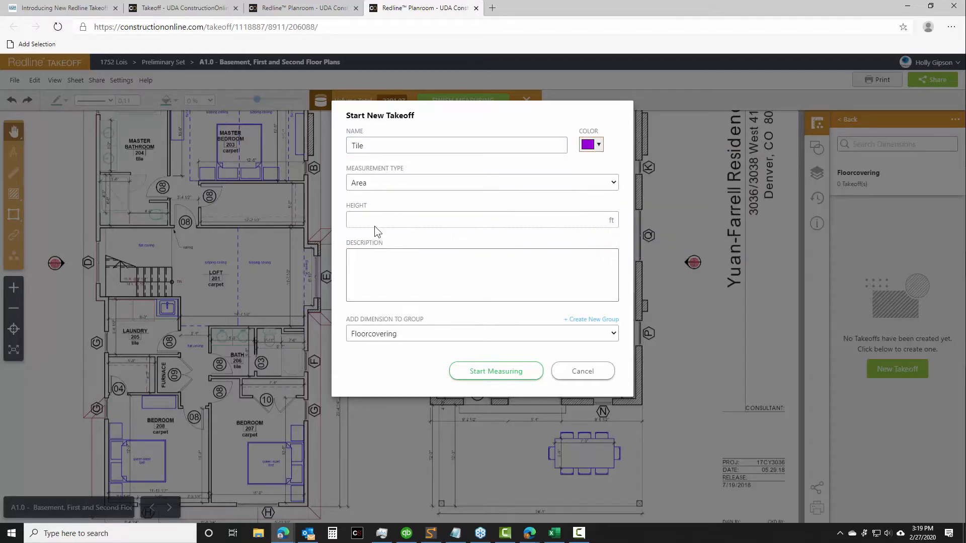
{"action": "left_click", "coordinate": [487, 375]}
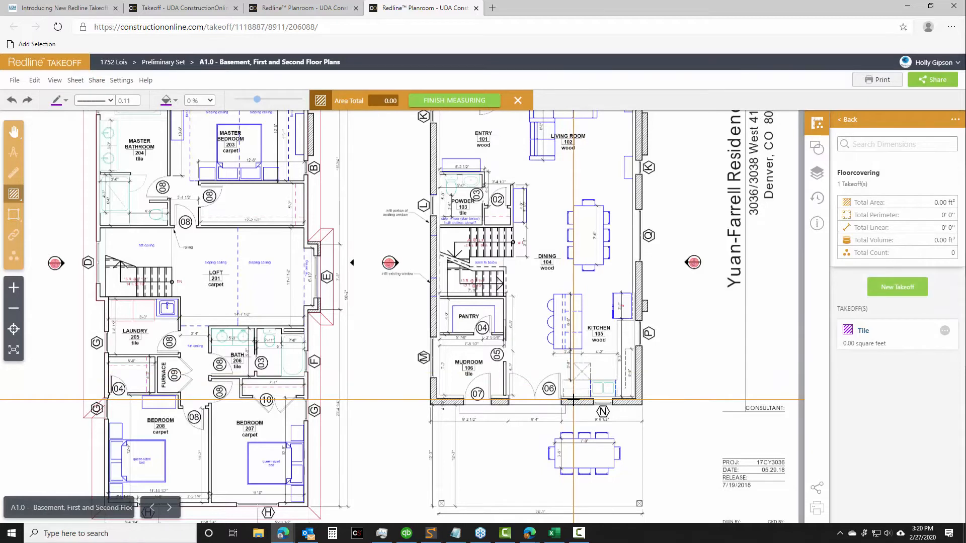
Measure the first-floor mudroom as a rectangular area of about 71 ft² and name the measurement "Mudroom"
{"action": "left_click", "coordinate": [432, 338]}
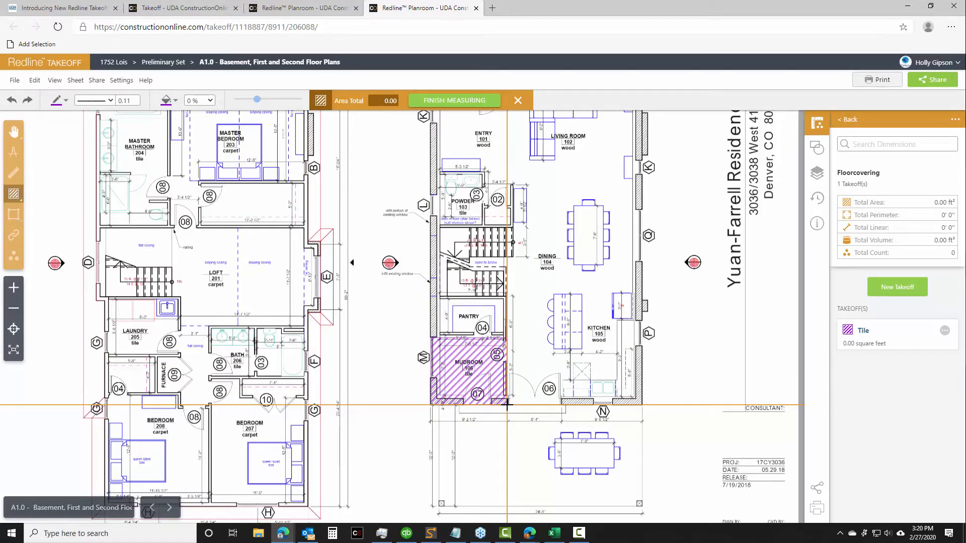
{"action": "left_click", "coordinate": [507, 404]}
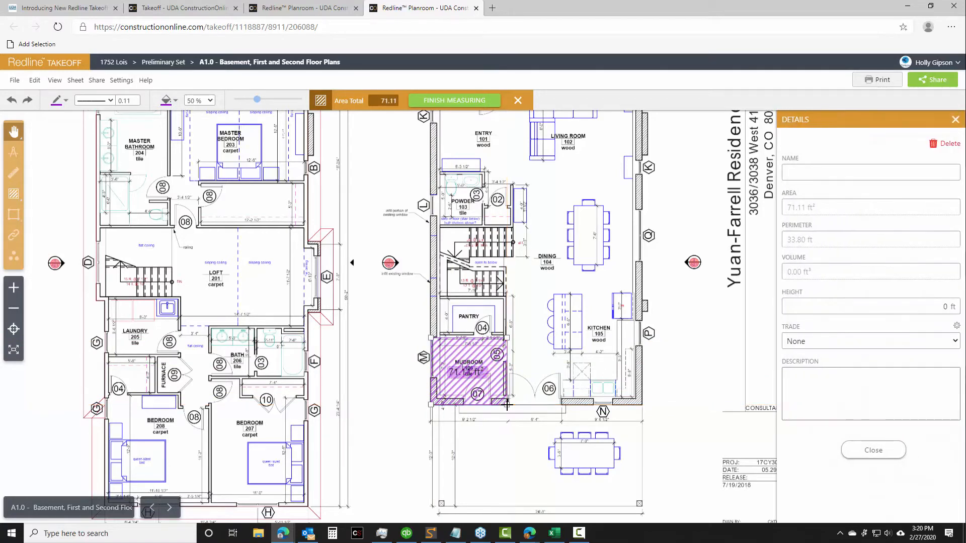
{"action": "left_click", "coordinate": [814, 175]}
{"action": "type", "text": "Mudroom"}
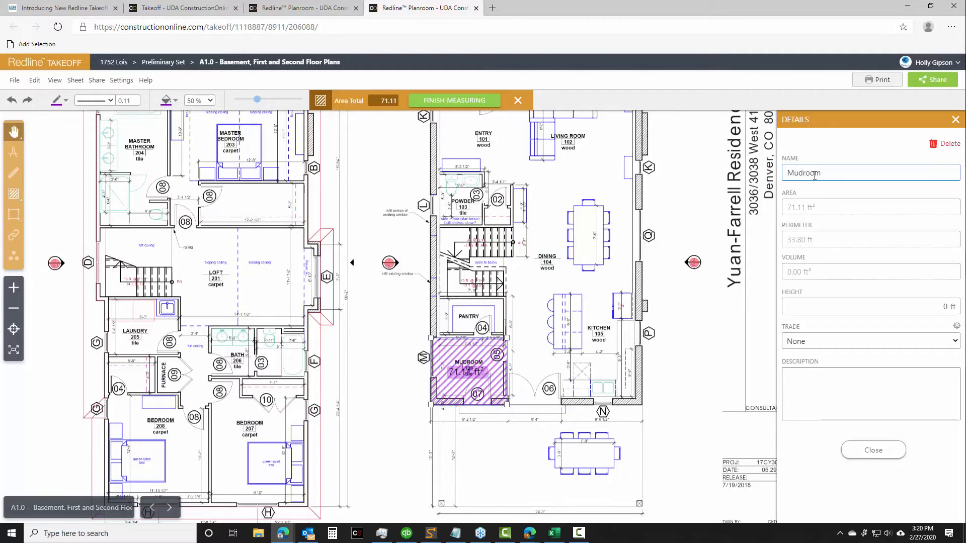
{"action": "left_click", "coordinate": [872, 450]}
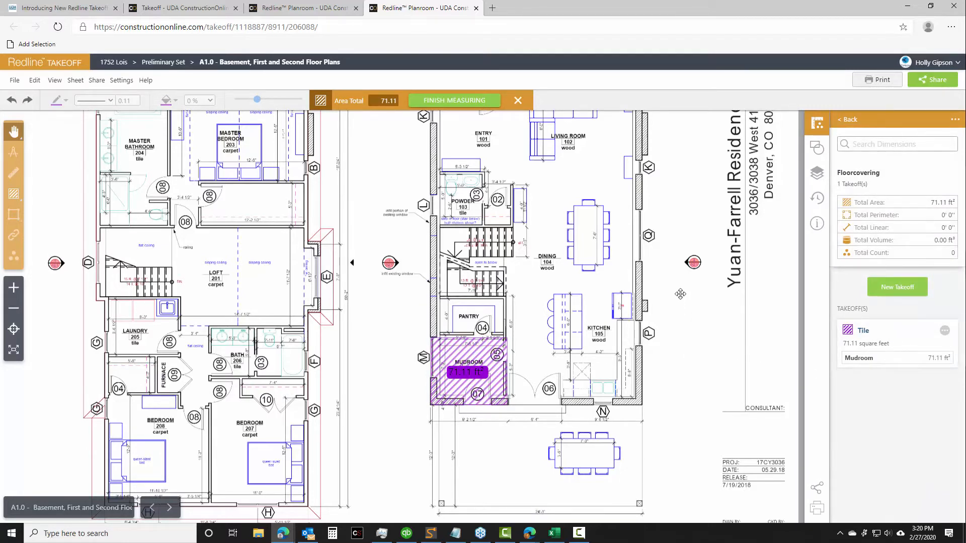
Add a polygon area of about 44 ft² to the Tile takeoff around the powder room and adjoining nook, and name it "Powder Room"
{"action": "scroll", "coordinate": [672, 274], "scroll_direction": "up", "scroll_amount": 1}
{"action": "scroll", "coordinate": [670, 279], "scroll_direction": "up", "scroll_amount": 3}
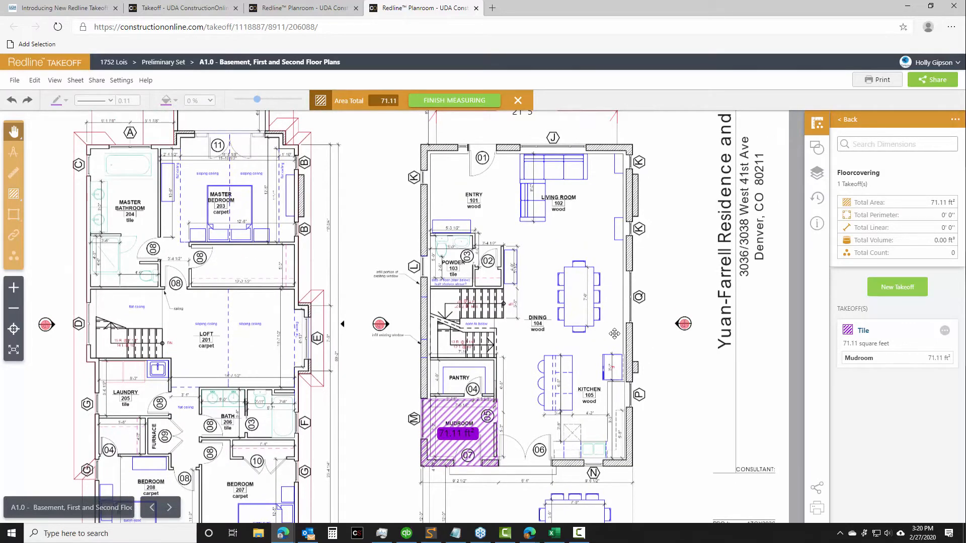
{"action": "left_click", "coordinate": [943, 334]}
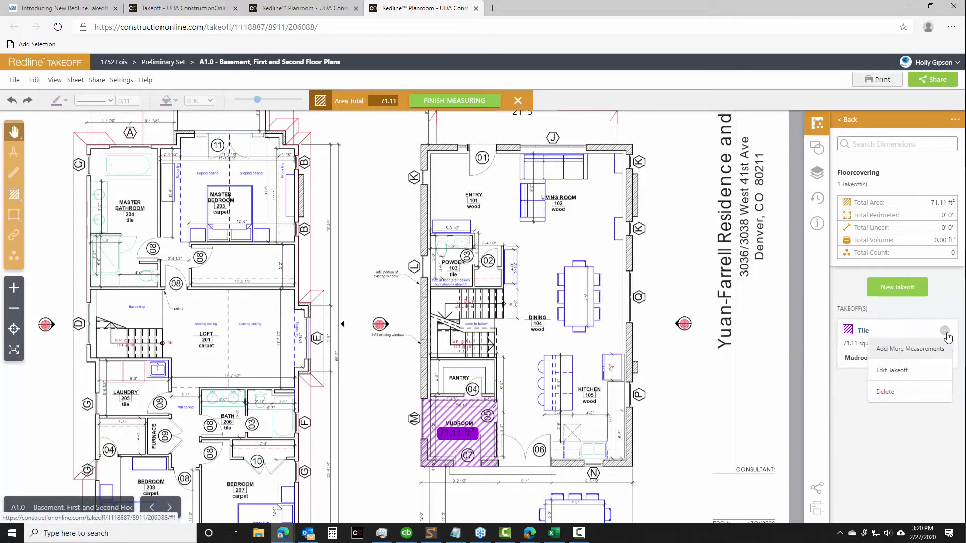
{"action": "left_click", "coordinate": [897, 349]}
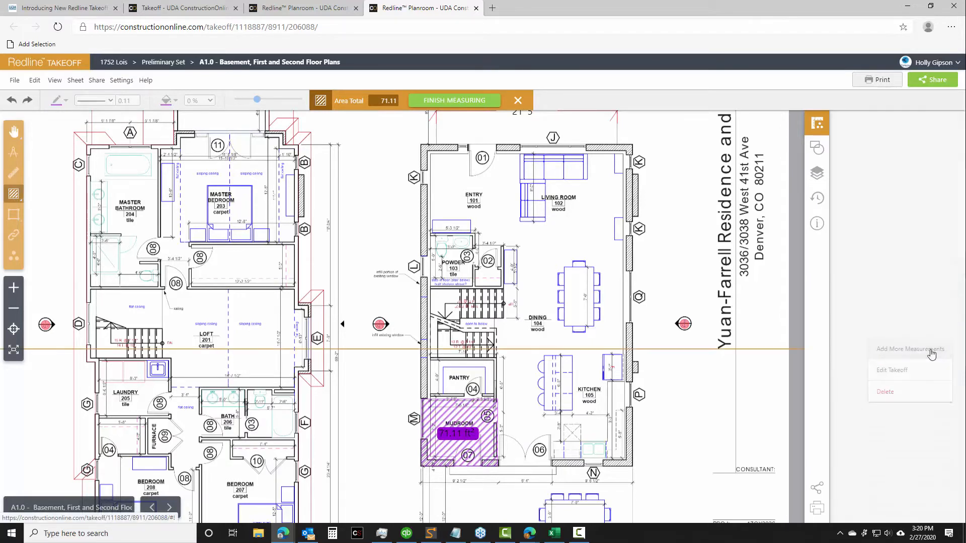
{"action": "scroll", "coordinate": [386, 273], "scroll_direction": "up", "scroll_amount": 4}
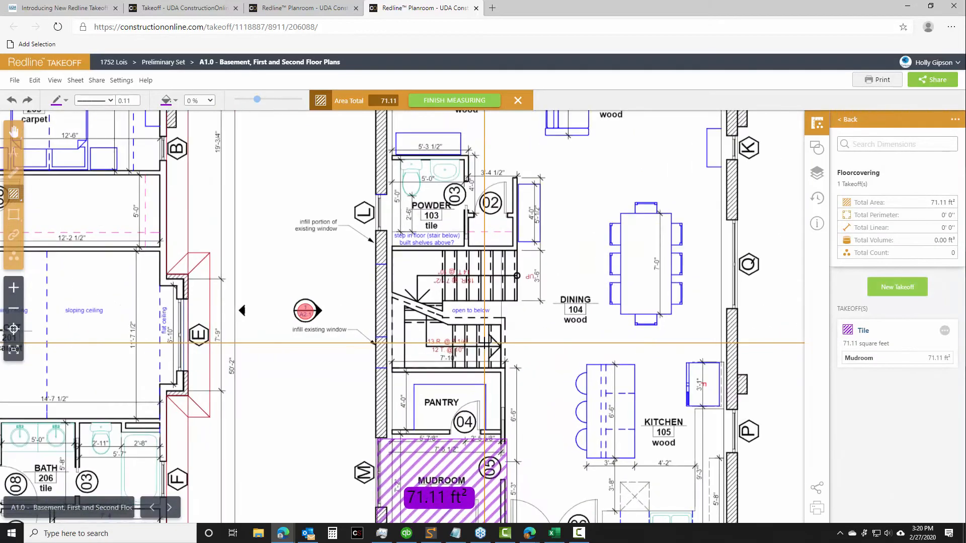
{"action": "mouse_move", "coordinate": [15, 196]}
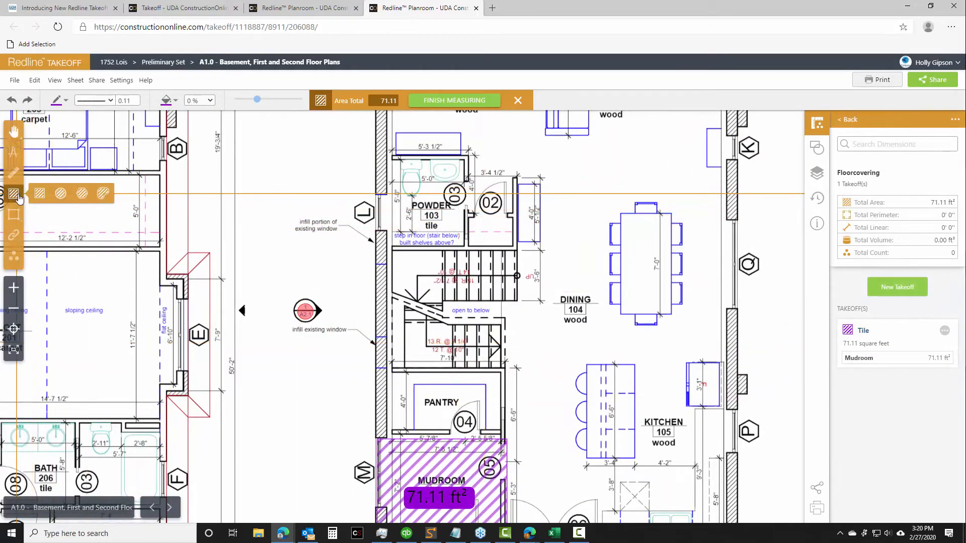
{"action": "left_click", "coordinate": [65, 195]}
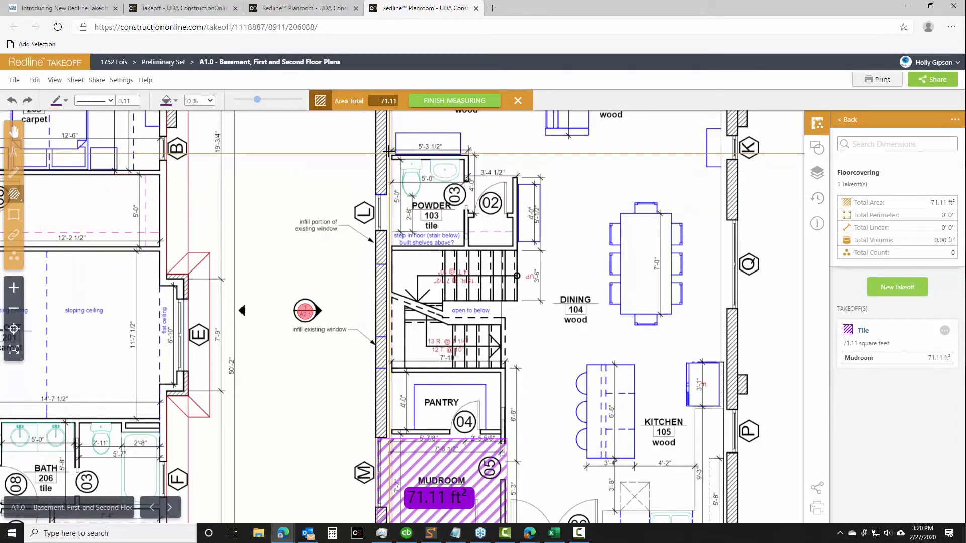
{"action": "left_click", "coordinate": [467, 150]}
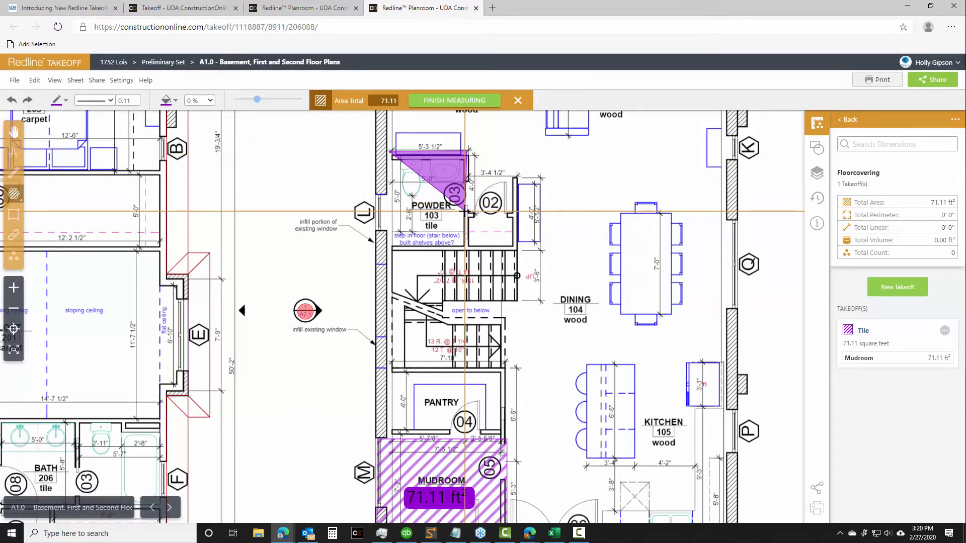
{"action": "left_click", "coordinate": [513, 214]}
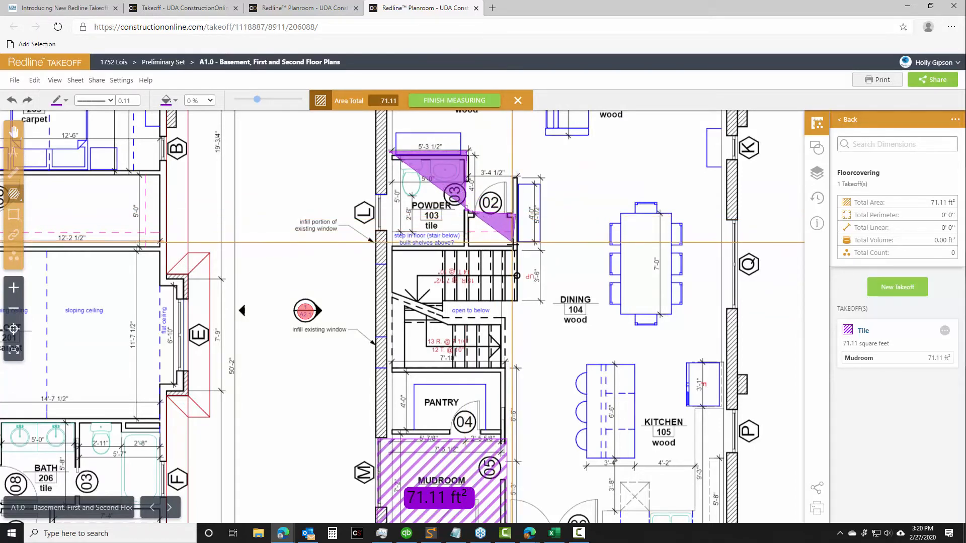
{"action": "left_click", "coordinate": [514, 245]}
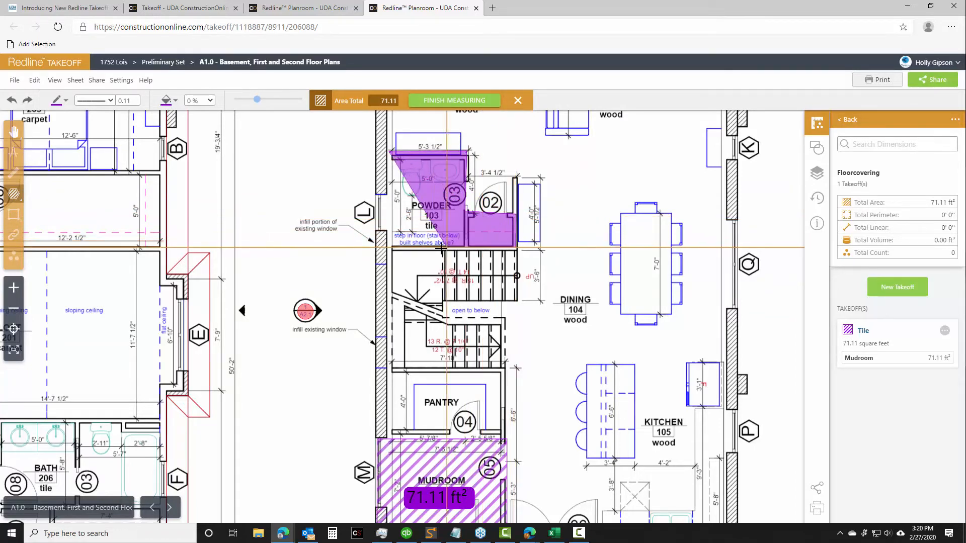
{"action": "double_click", "coordinate": [387, 245]}
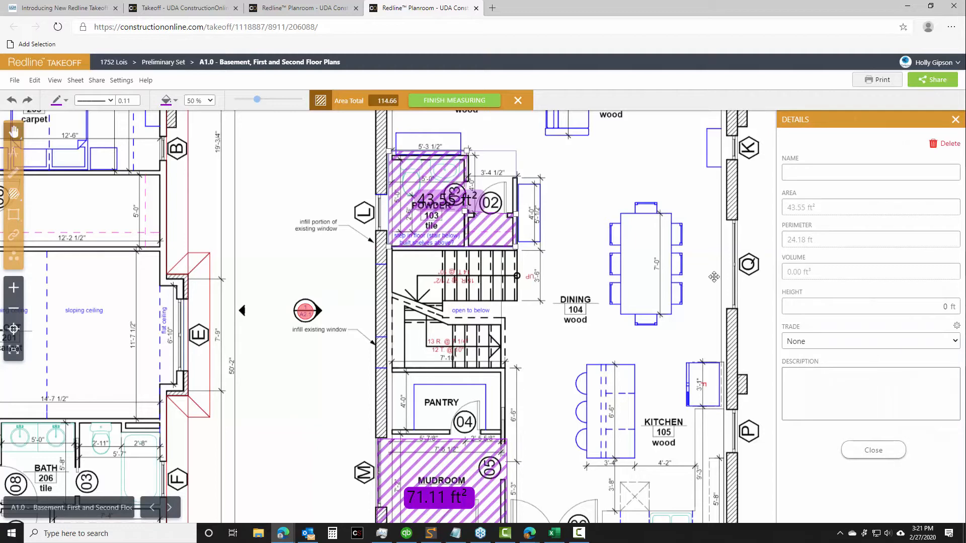
{"action": "left_click", "coordinate": [819, 173]}
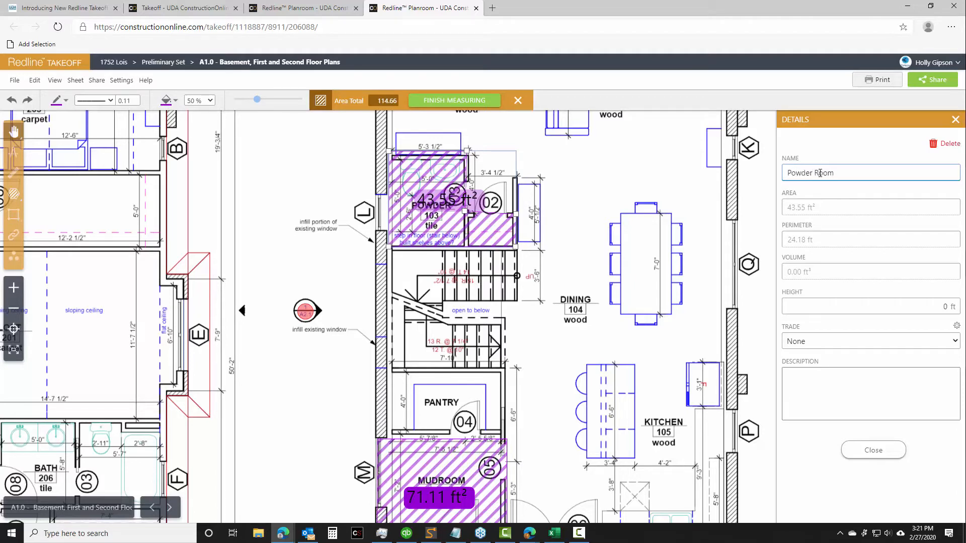
{"action": "left_click", "coordinate": [873, 450]}
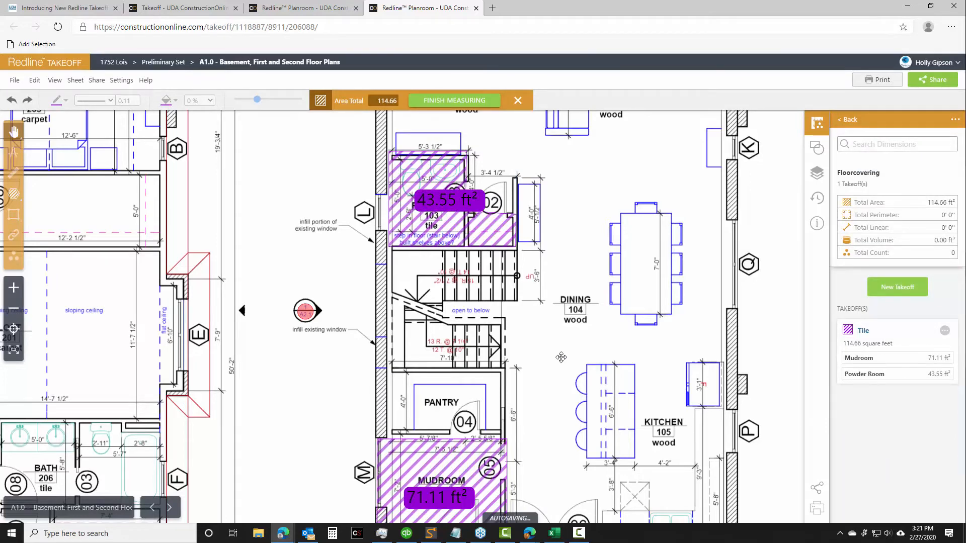
Add a rectangular area of about 145 ft² over the second-floor master bathroom to the Tile takeoff and name it "Master Bath"
{"action": "scroll", "coordinate": [565, 354], "scroll_direction": "down", "scroll_amount": 2}
{"action": "left_click_drag", "start_coordinate": [566, 354], "coordinate": [619, 312]}
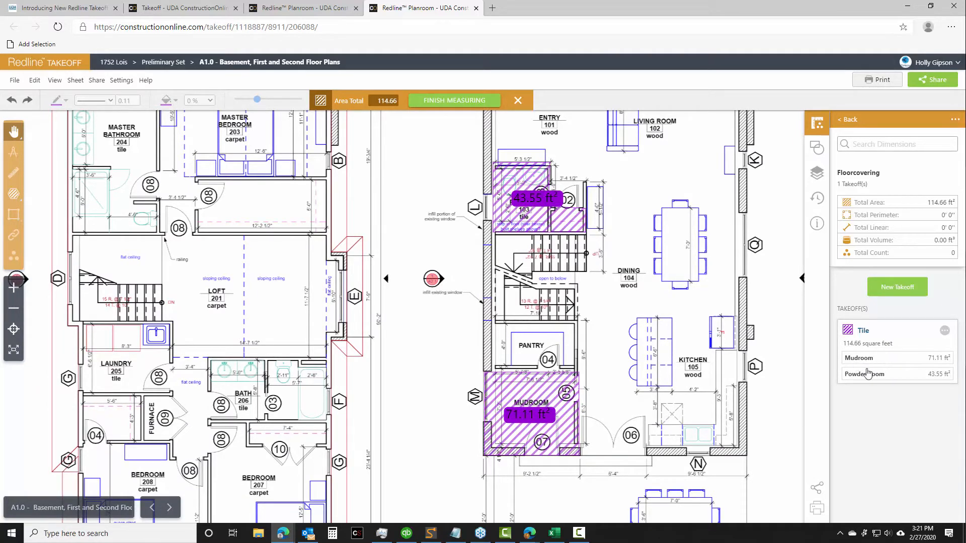
{"action": "left_click_drag", "start_coordinate": [624, 199], "coordinate": [775, 227]}
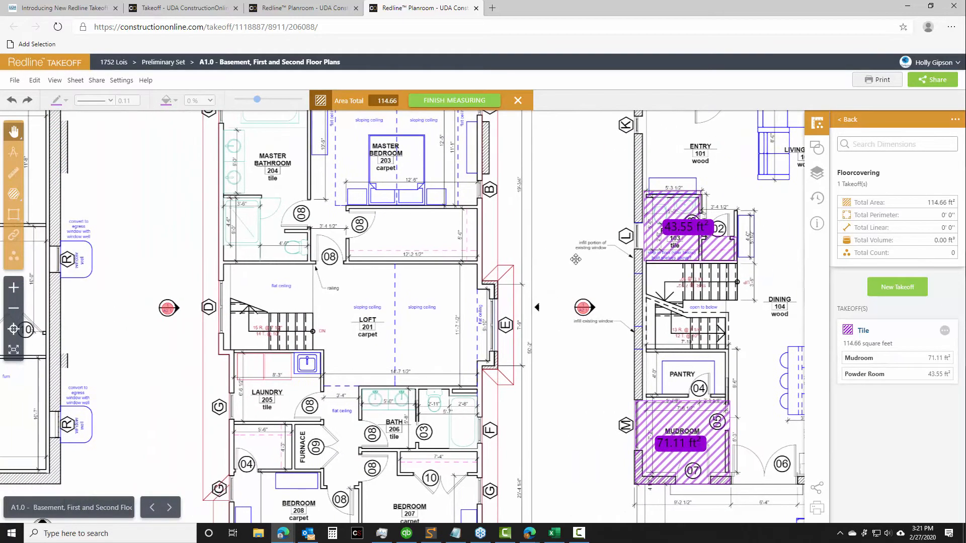
{"action": "left_click_drag", "start_coordinate": [571, 202], "coordinate": [630, 270]}
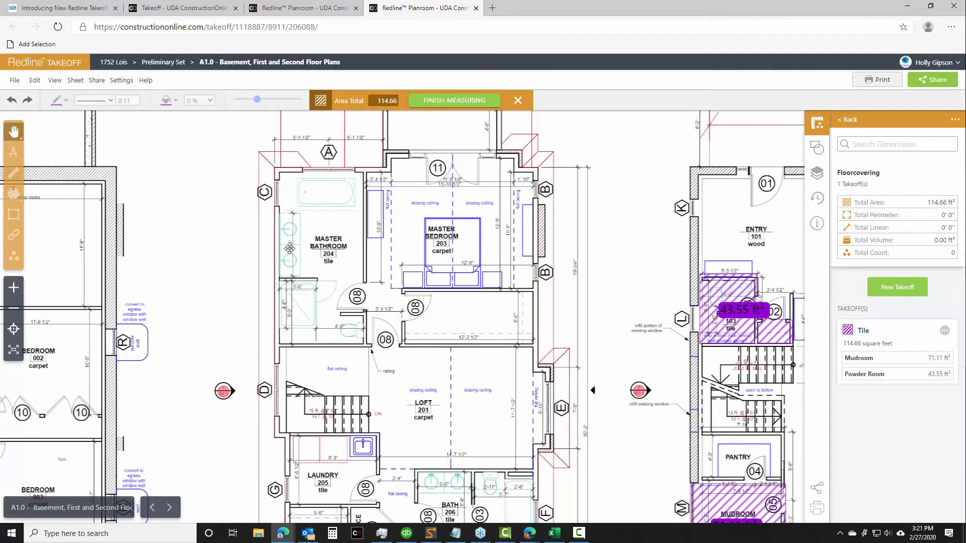
{"action": "left_click", "coordinate": [900, 290]}
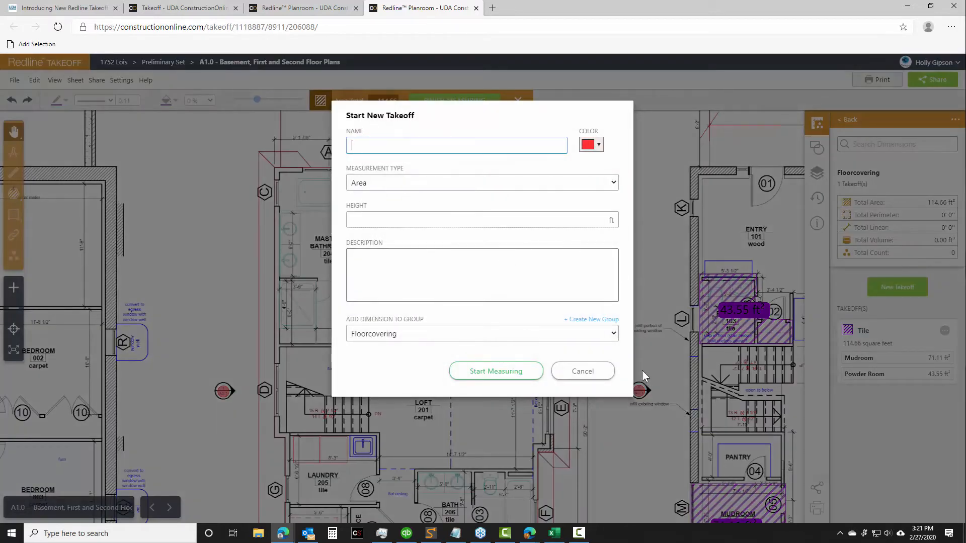
{"action": "left_click", "coordinate": [582, 371]}
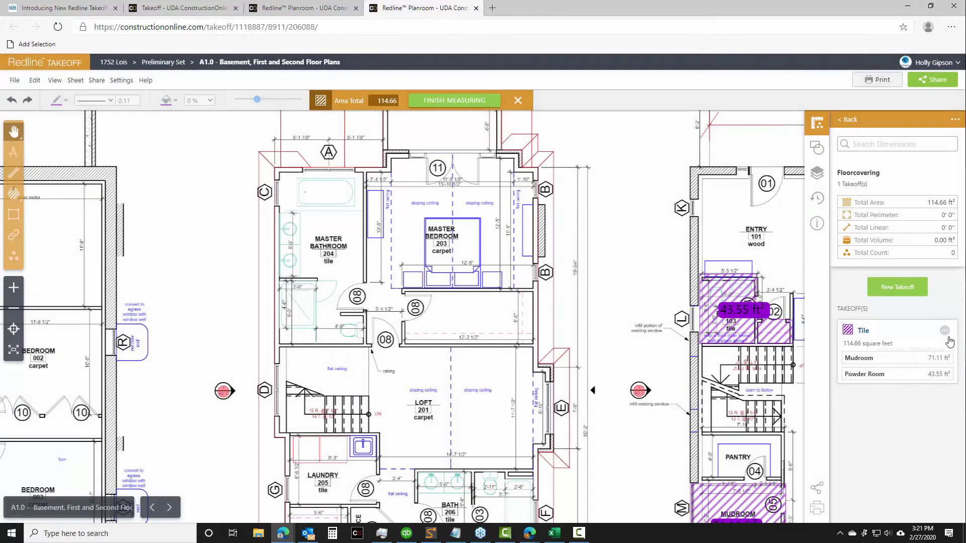
{"action": "left_click", "coordinate": [944, 330]}
{"action": "left_click", "coordinate": [947, 350]}
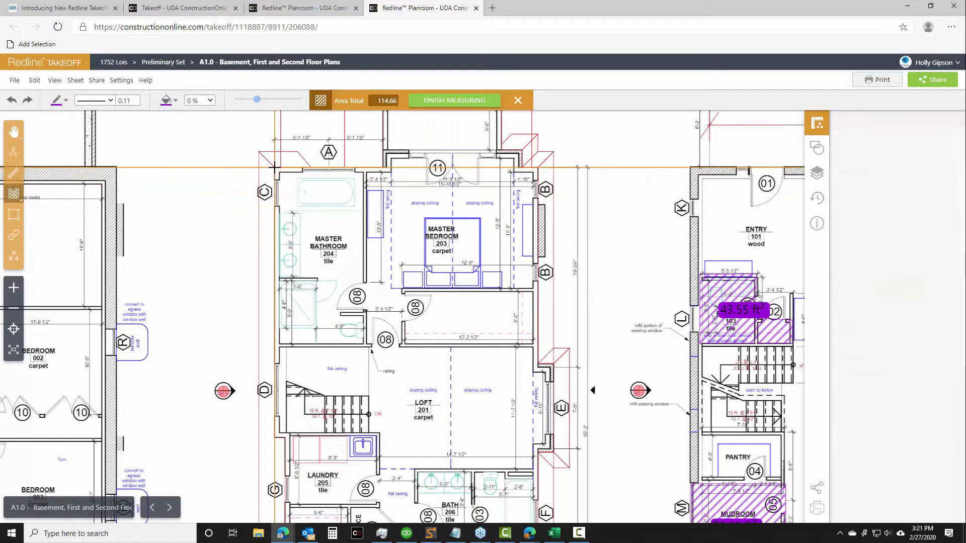
{"action": "left_click_drag", "start_coordinate": [275, 171], "coordinate": [329, 207]}
{"action": "left_click_drag", "start_coordinate": [352, 242], "coordinate": [364, 347]}
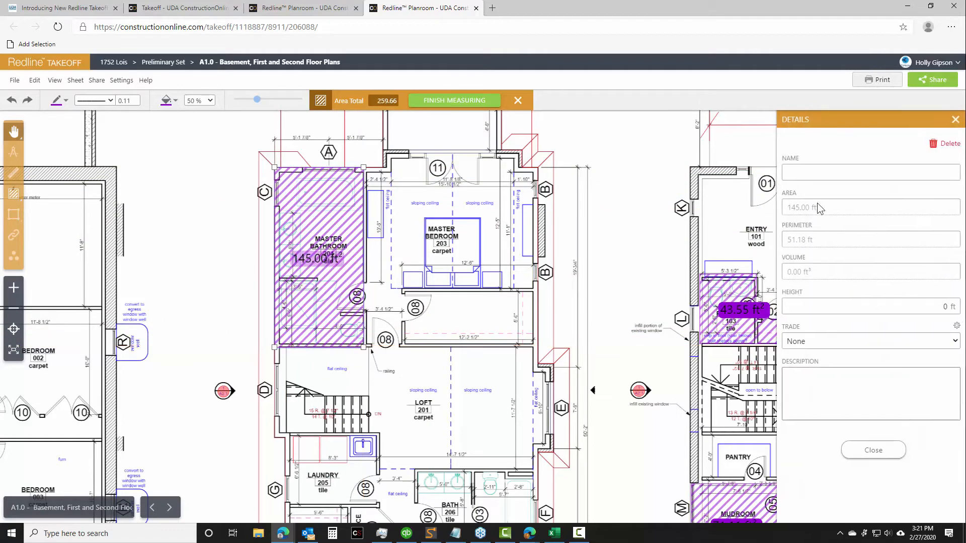
{"action": "left_click", "coordinate": [821, 177]}
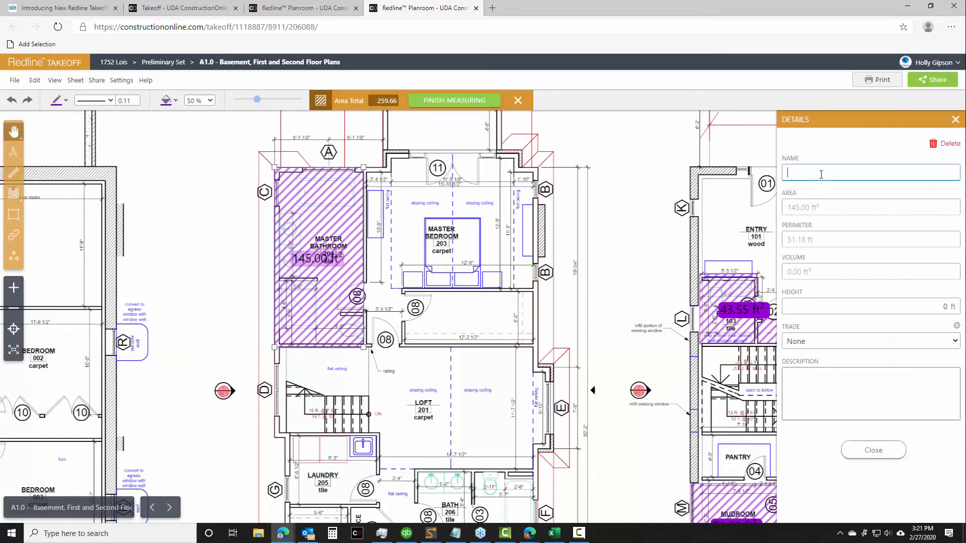
{"action": "type", "text": "Ms"}
{"action": "left_click", "coordinate": [863, 456]}
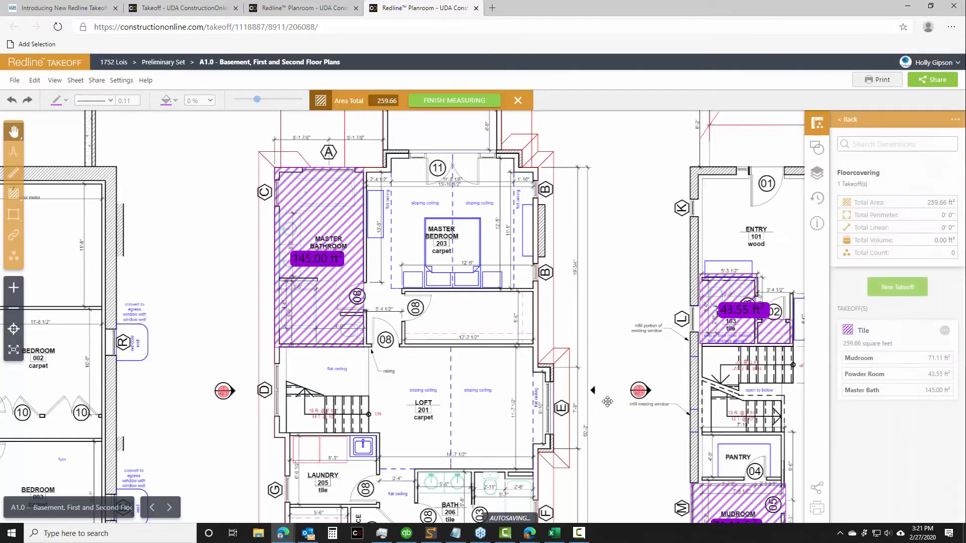
Add a rectangular area of about 60 ft² over the second-floor laundry room to the Tile takeoff and name it "Laundry"
{"action": "left_click_drag", "start_coordinate": [607, 407], "coordinate": [660, 197]}
{"action": "left_click_drag", "start_coordinate": [687, 339], "coordinate": [672, 298]}
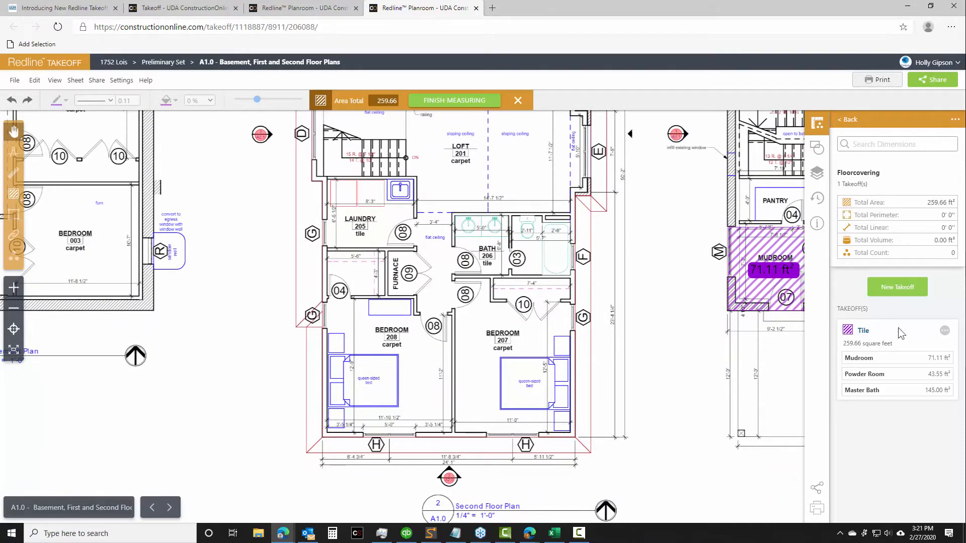
{"action": "left_click", "coordinate": [943, 332]}
{"action": "left_click", "coordinate": [934, 346]}
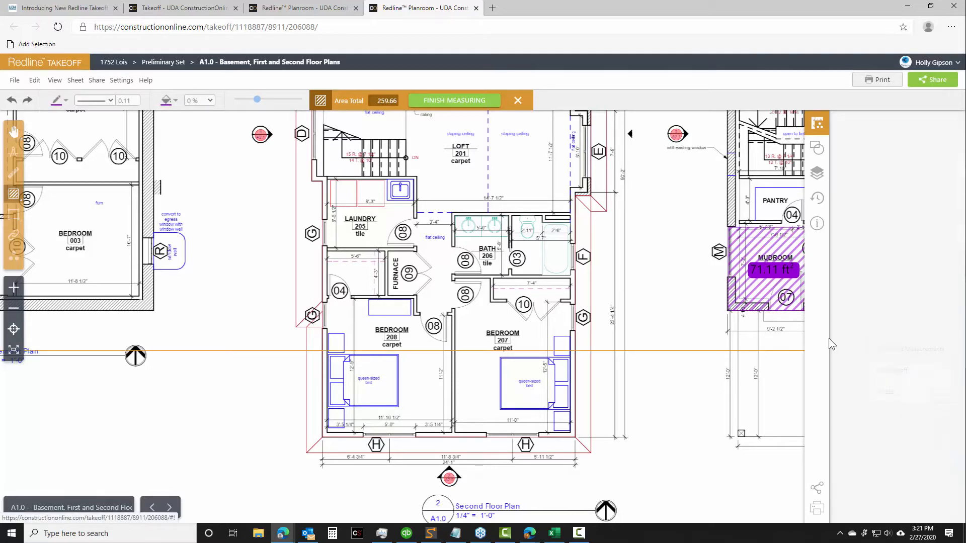
{"action": "left_click", "coordinate": [326, 179]}
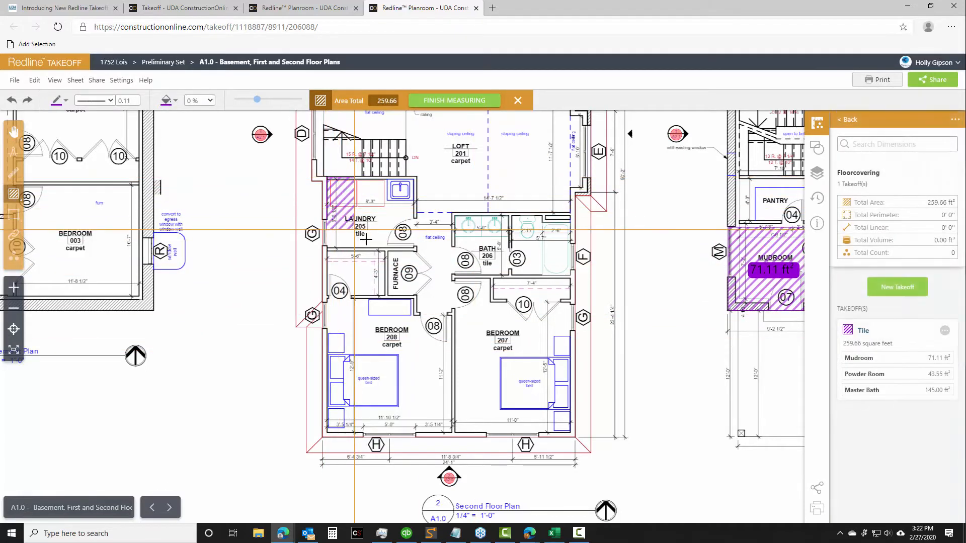
{"action": "left_click", "coordinate": [416, 250]}
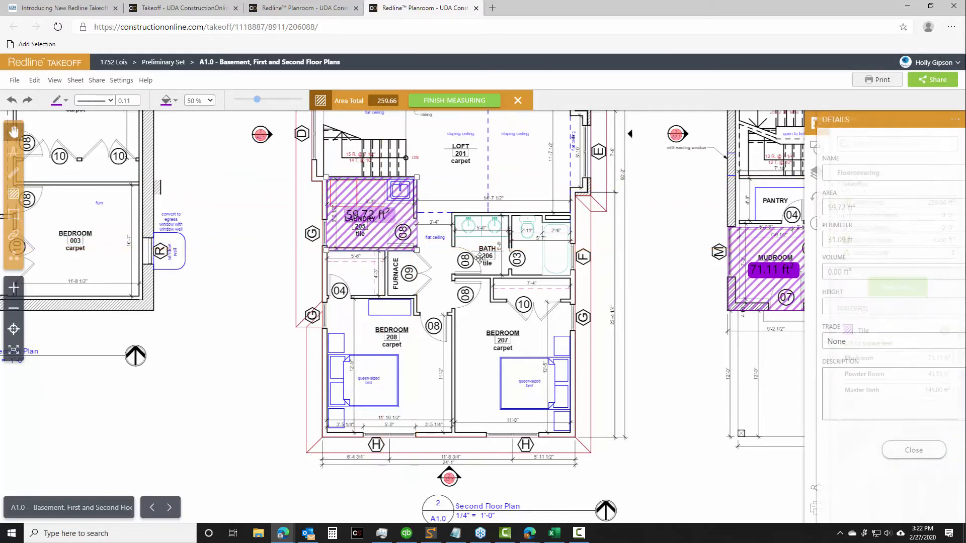
{"action": "left_click", "coordinate": [811, 173]}
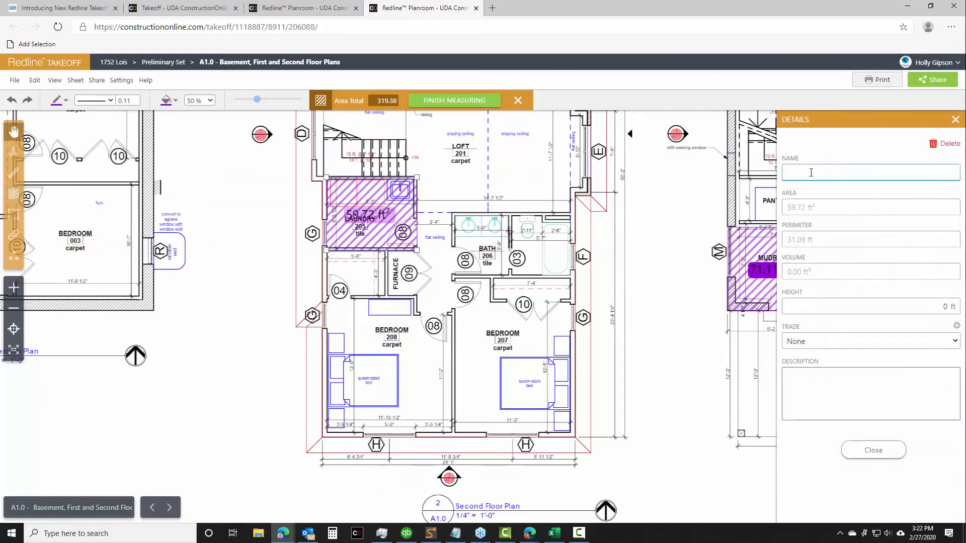
{"action": "type", "text": "Laundry"}
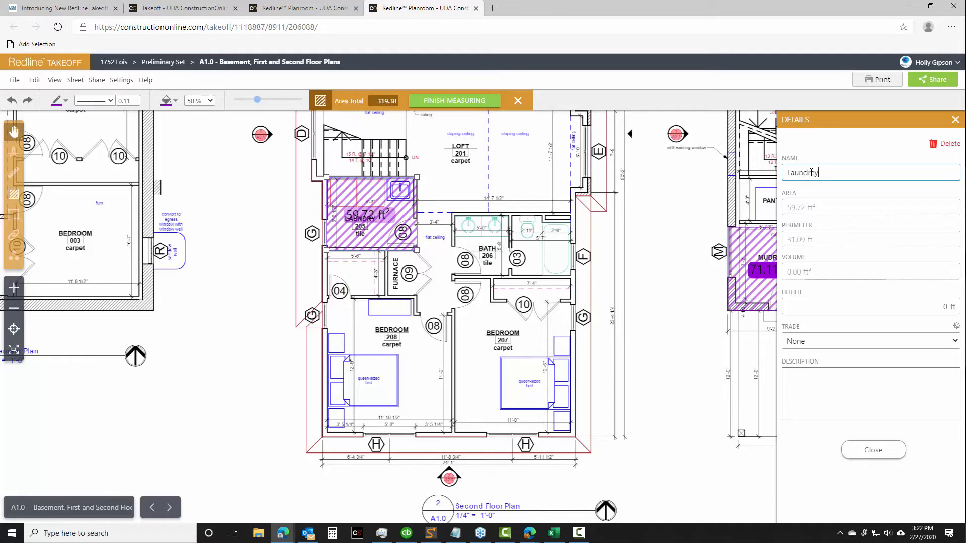
{"action": "key", "text": "BackSpace"}
{"action": "left_click", "coordinate": [882, 449]}
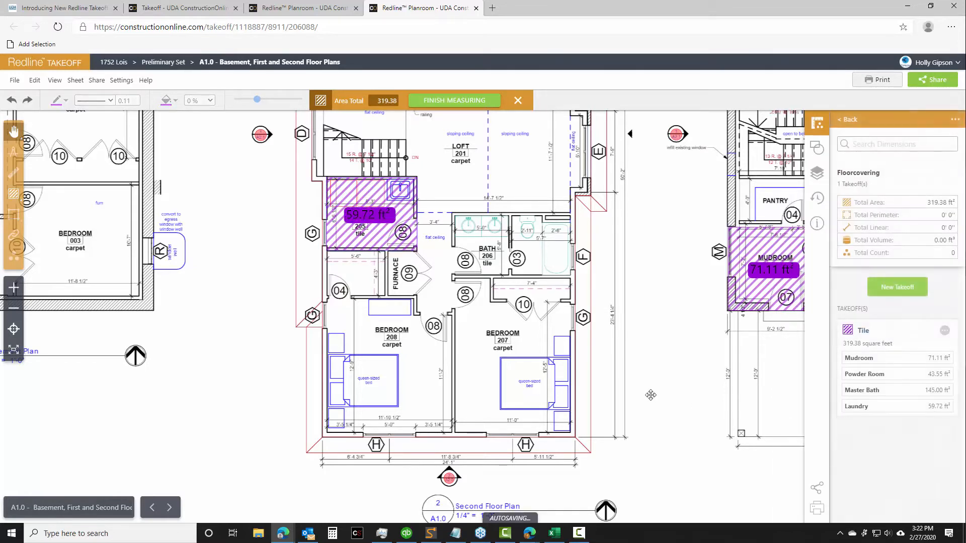
Add a rectangular area of about 64 ft² over second-floor bath 206 to the Tile takeoff and name it "2nd Floor Guest Bath"
{"action": "left_click_drag", "start_coordinate": [684, 287], "coordinate": [537, 329]}
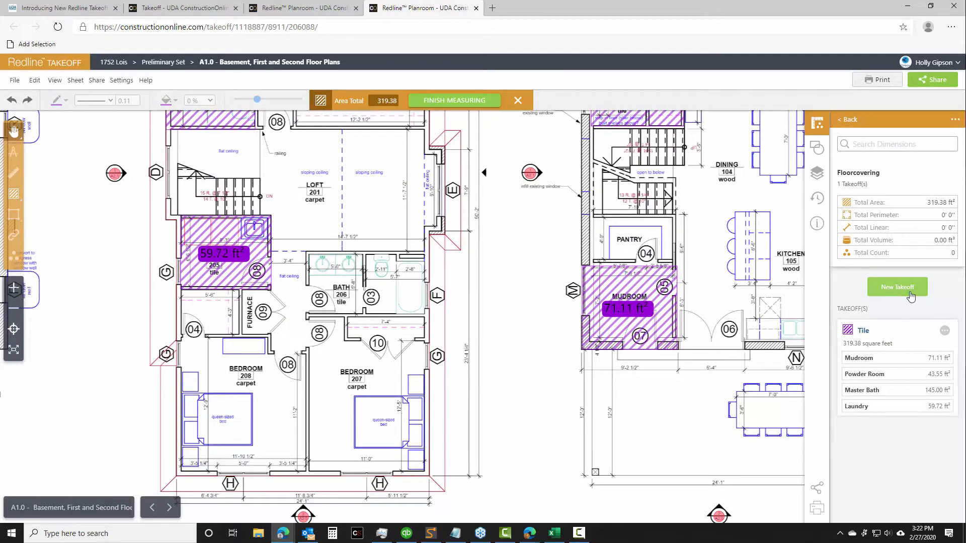
{"action": "left_click", "coordinate": [944, 331]}
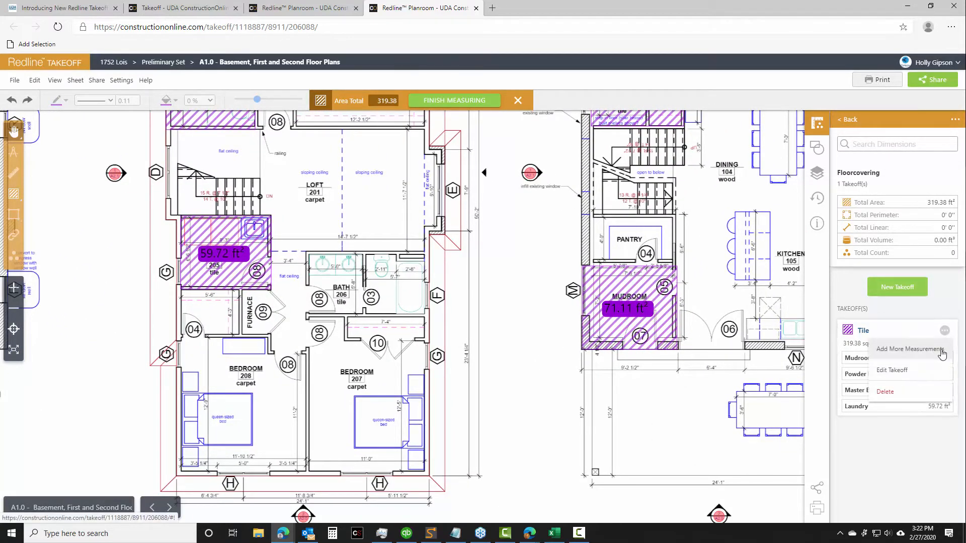
{"action": "left_click", "coordinate": [942, 355]}
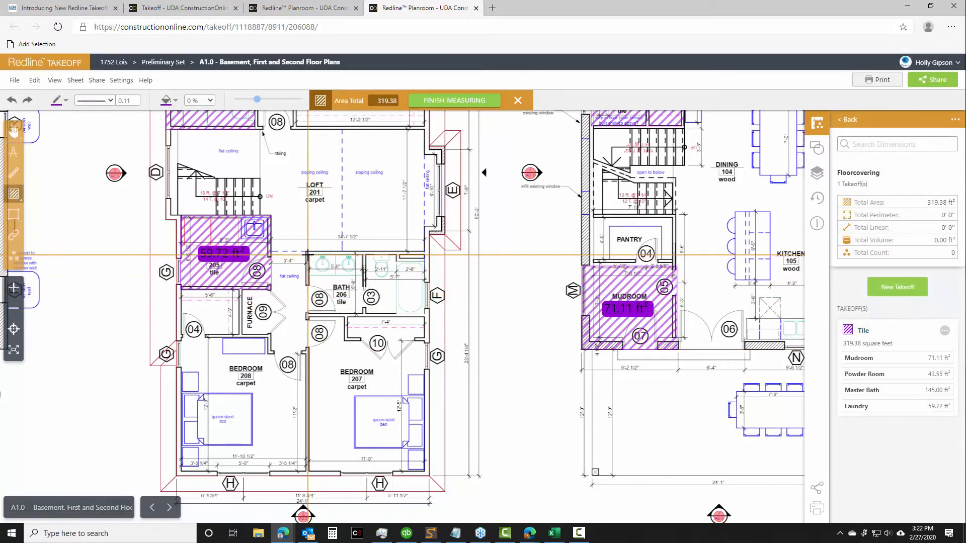
{"action": "left_click", "coordinate": [310, 257]}
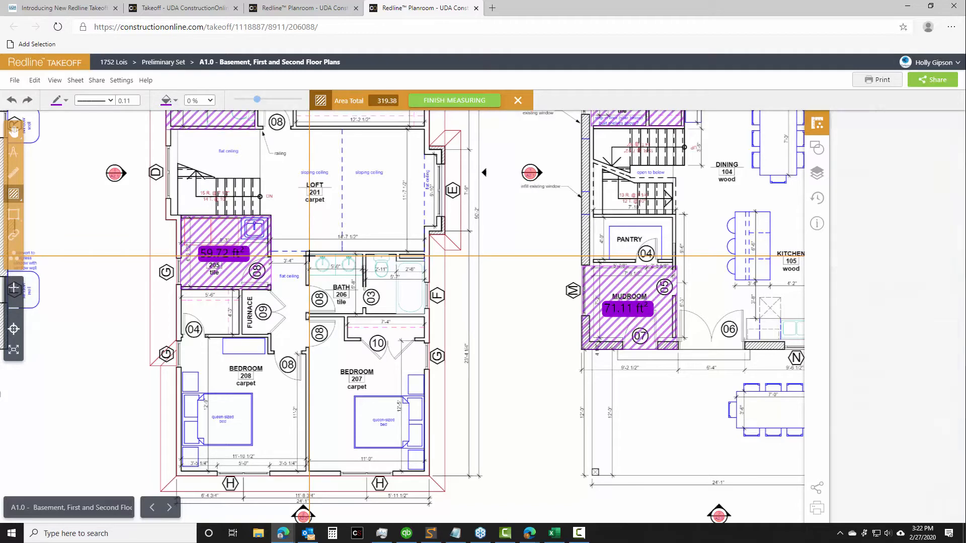
{"action": "mouse_move", "coordinate": [310, 257]}
{"action": "left_mouse_down"}
{"action": "mouse_move", "coordinate": [313, 311]}
{"action": "mouse_move", "coordinate": [425, 317]}
{"action": "left_mouse_up"}
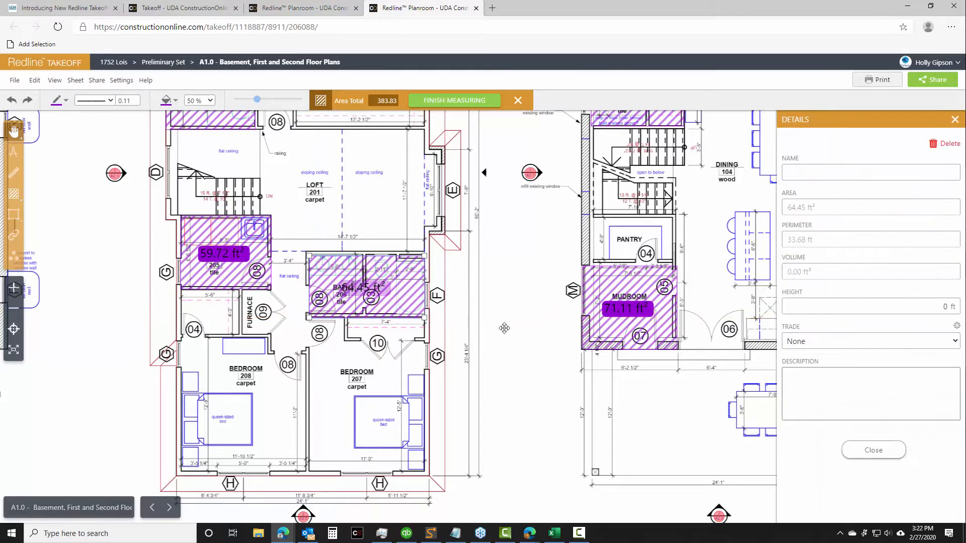
{"action": "left_click", "coordinate": [815, 176]}
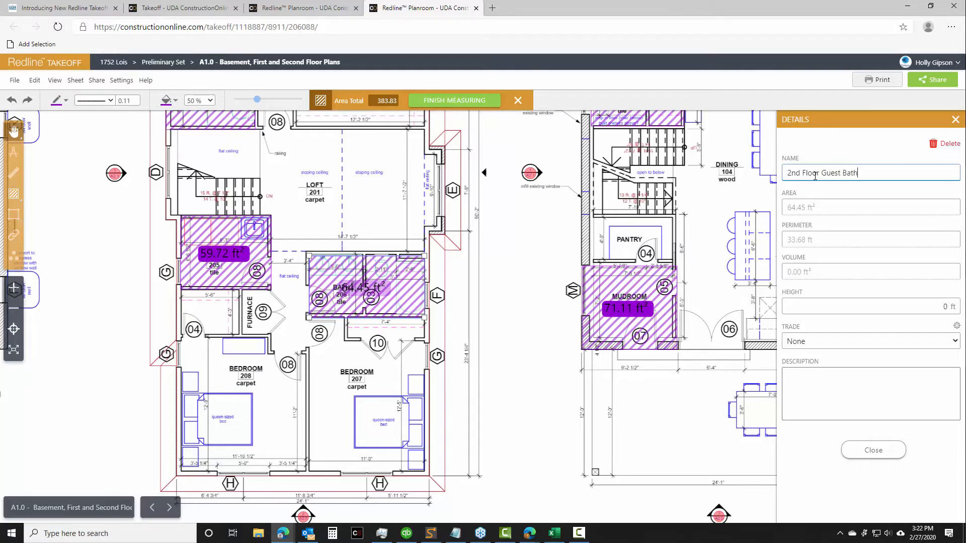
{"action": "left_click", "coordinate": [873, 449]}
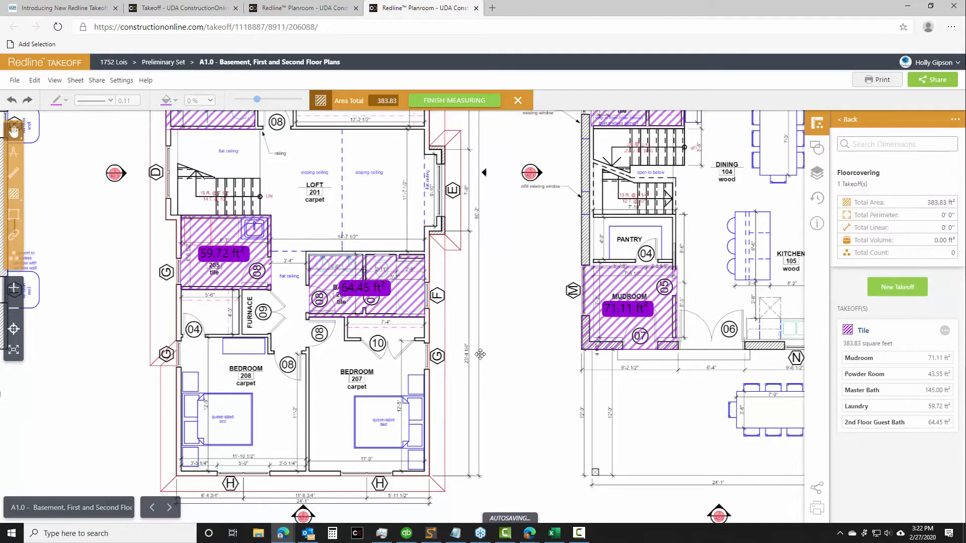
Add a polygon area of about 44 ft² around basement bath 004 to the Tile takeoff and name it "Basement Bath"
{"action": "scroll", "coordinate": [480, 354], "scroll_direction": "down", "scroll_amount": 6}
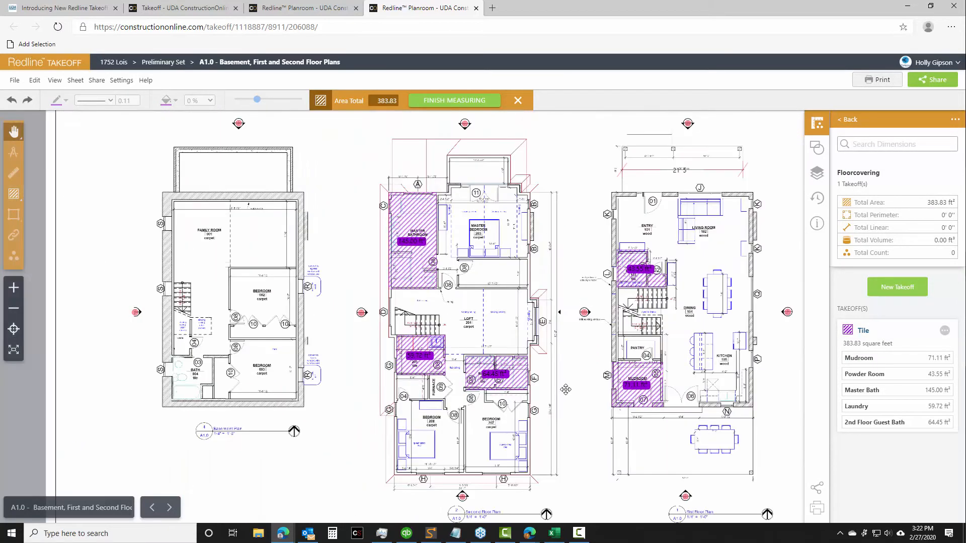
{"action": "left_click_drag", "start_coordinate": [253, 436], "coordinate": [411, 398]}
{"action": "scroll", "coordinate": [363, 369], "scroll_direction": "up", "scroll_amount": 5}
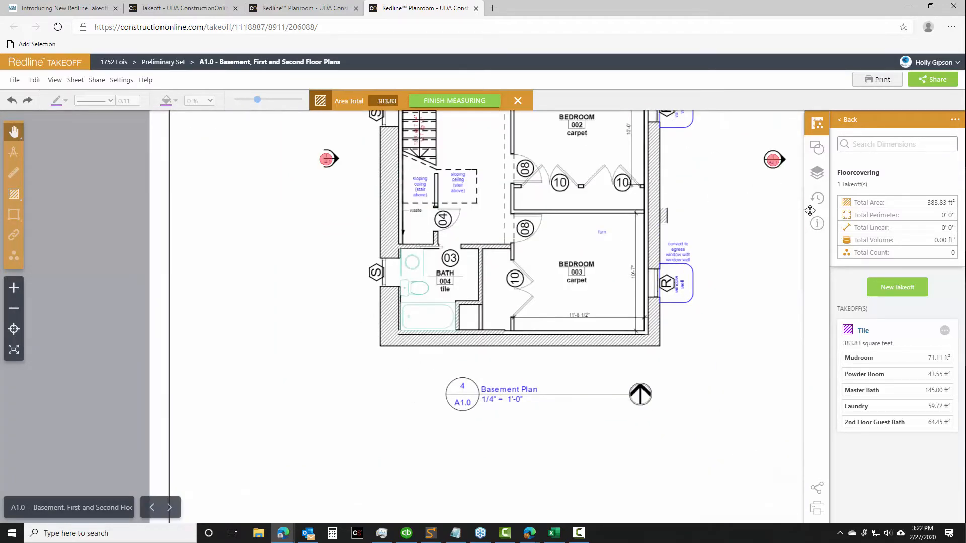
{"action": "left_click", "coordinate": [944, 333]}
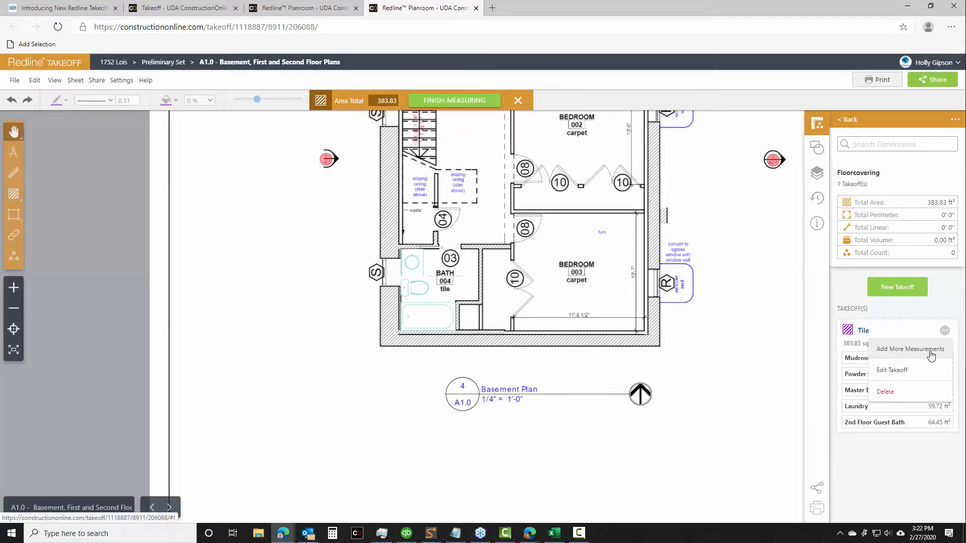
{"action": "left_click", "coordinate": [909, 349]}
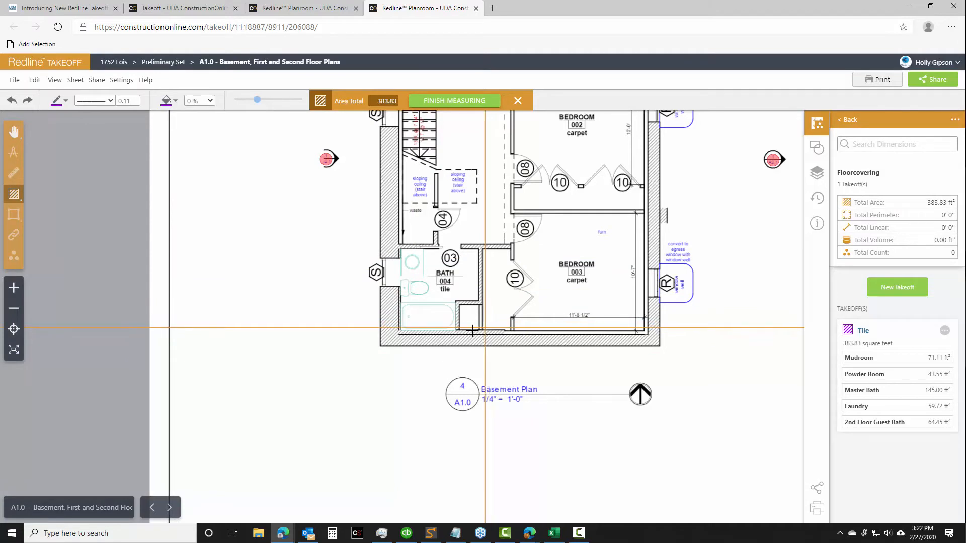
{"action": "left_click", "coordinate": [13, 194]}
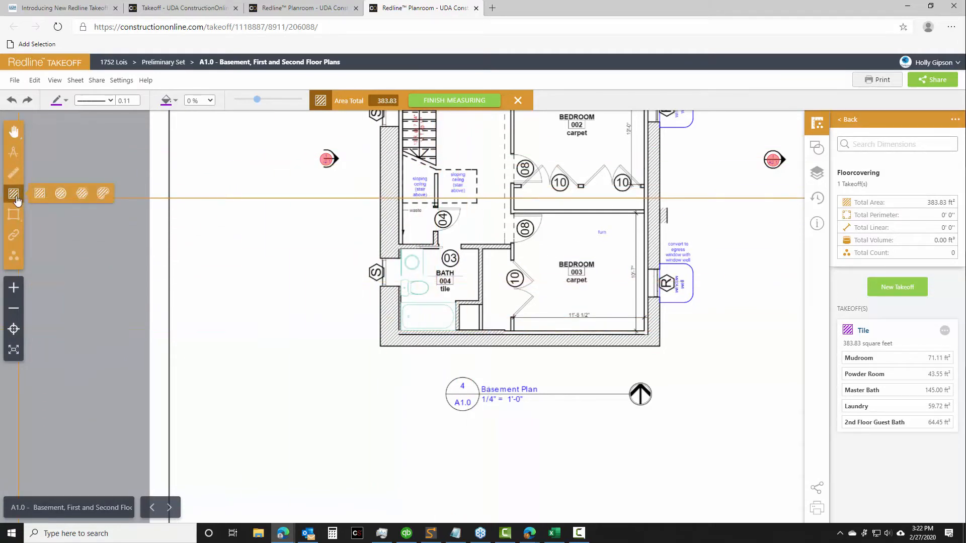
{"action": "left_click", "coordinate": [82, 193]}
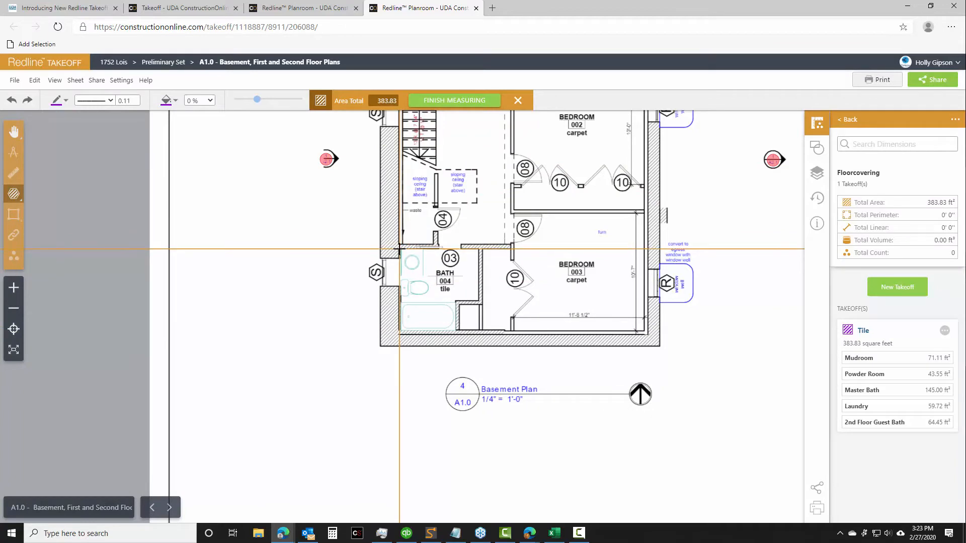
{"action": "left_click", "coordinate": [400, 248]}
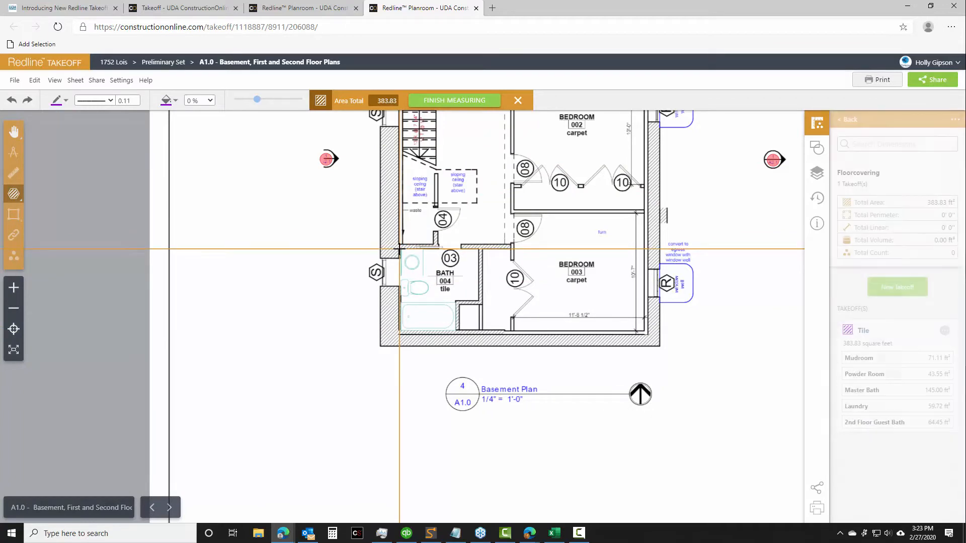
{"action": "left_click", "coordinate": [398, 330]}
{"action": "left_click", "coordinate": [454, 331]}
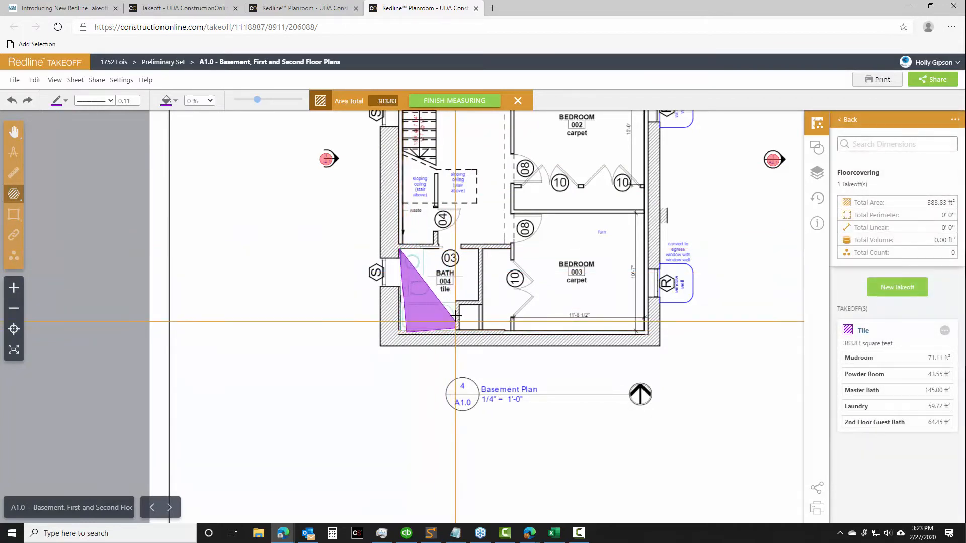
{"action": "left_click", "coordinate": [455, 302]}
{"action": "left_click", "coordinate": [478, 300]}
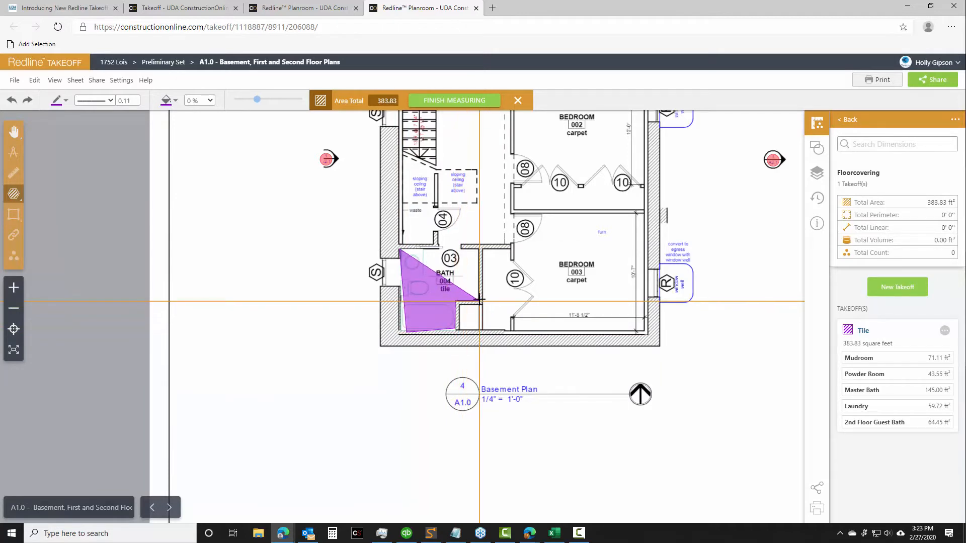
{"action": "double_click", "coordinate": [478, 250]}
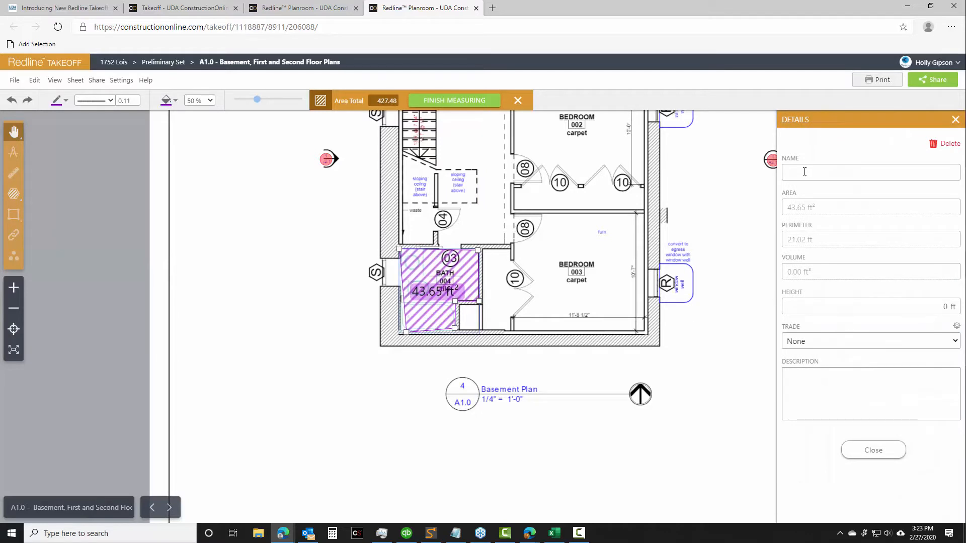
{"action": "left_click", "coordinate": [807, 171]}
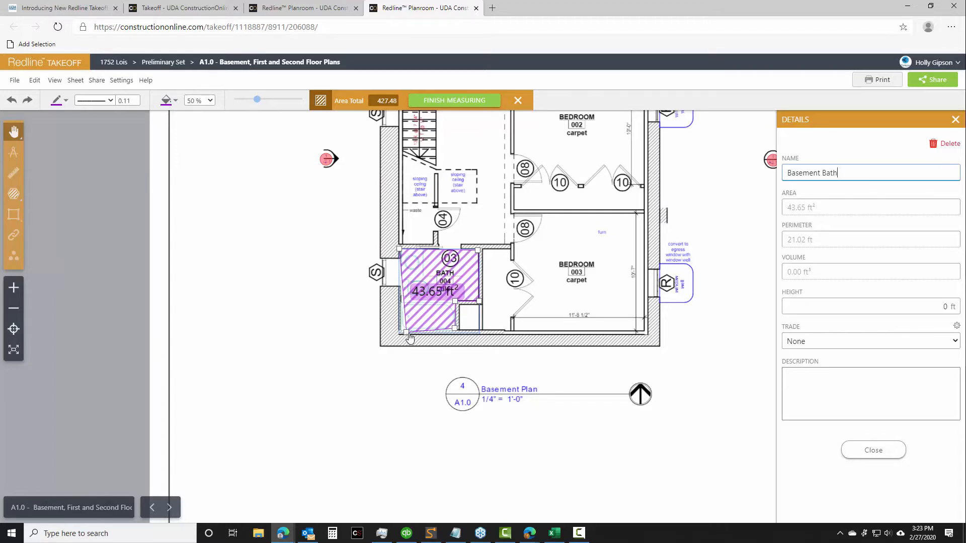
Move the corner points of the Basement Bath area onto the room's wall corners so it covers about 46 ft², and close its details
{"action": "left_click_drag", "start_coordinate": [406, 333], "coordinate": [455, 330]}
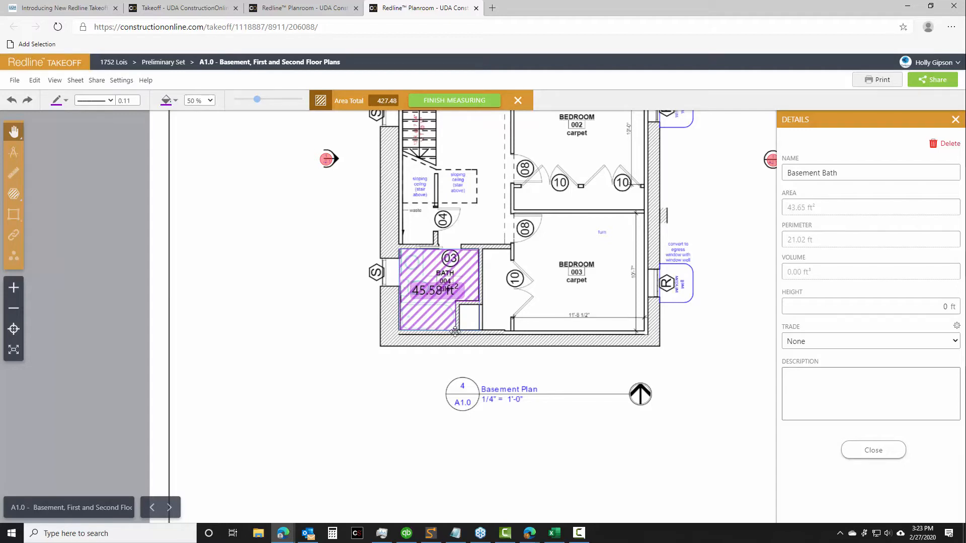
{"action": "scroll", "coordinate": [505, 330], "scroll_direction": "up", "scroll_amount": 3}
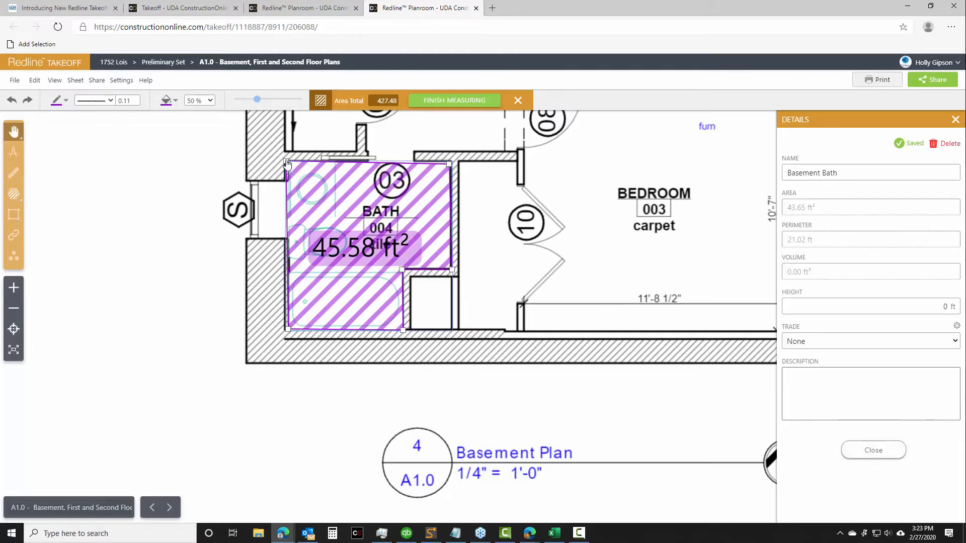
{"action": "left_click_drag", "start_coordinate": [287, 163], "coordinate": [285, 161]}
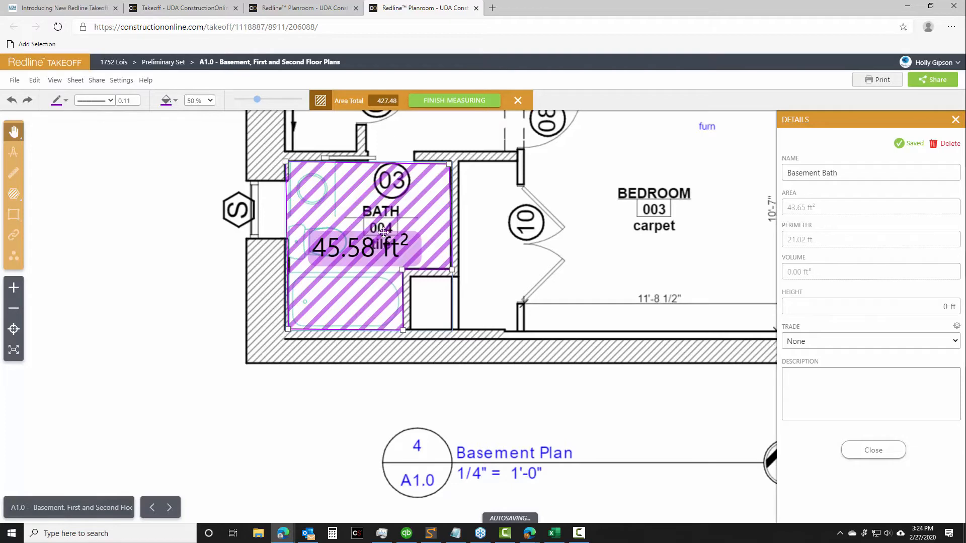
{"action": "scroll", "coordinate": [467, 203], "scroll_direction": "up", "scroll_amount": 3}
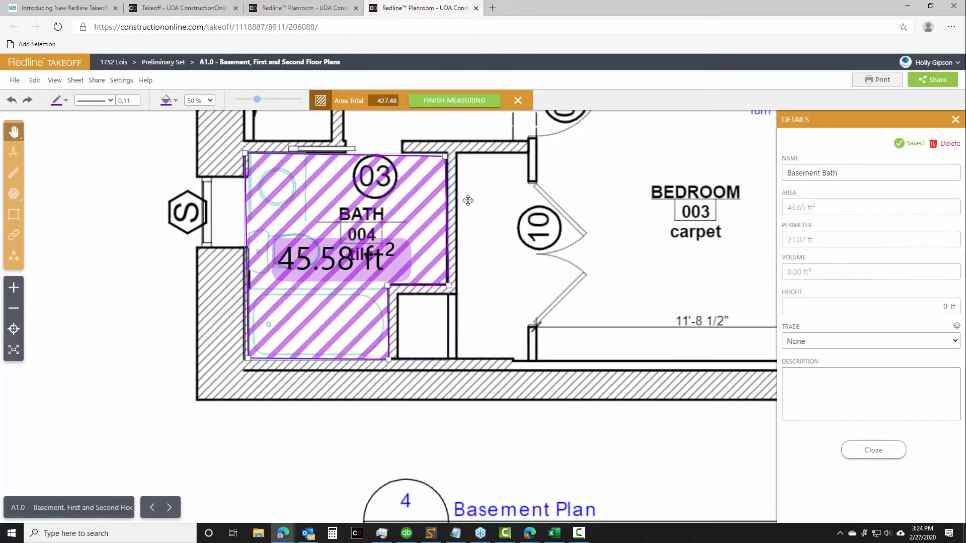
{"action": "left_click_drag", "start_coordinate": [437, 141], "coordinate": [438, 136]}
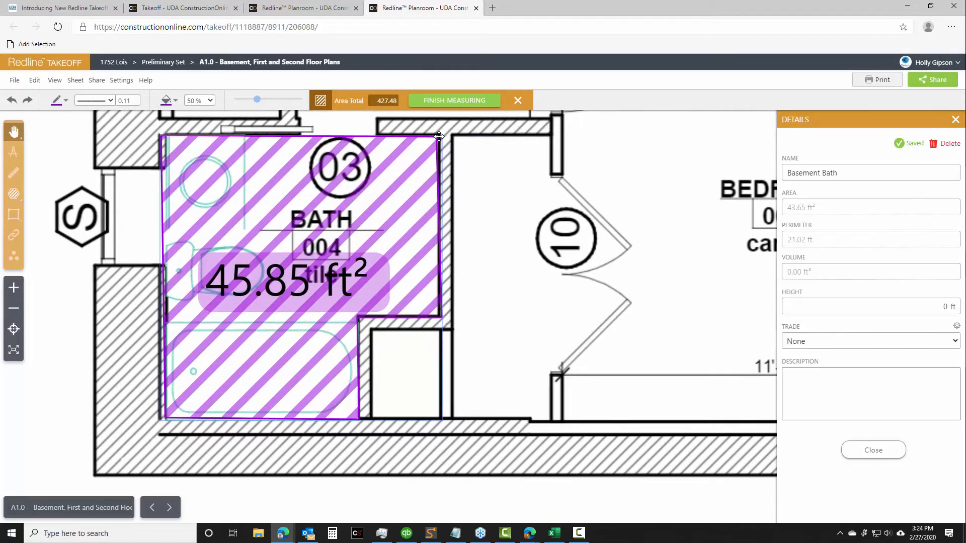
{"action": "left_click", "coordinate": [856, 456]}
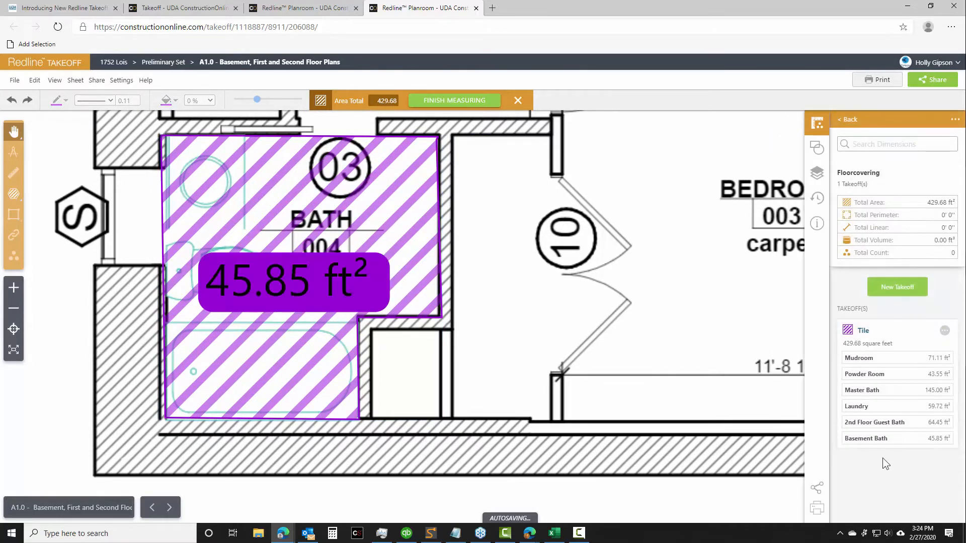
Show all three floor plans with their tile areas and return from the Floorcovering group to the list of dimension groups
{"action": "scroll", "coordinate": [575, 383], "scroll_direction": "down", "scroll_amount": 6}
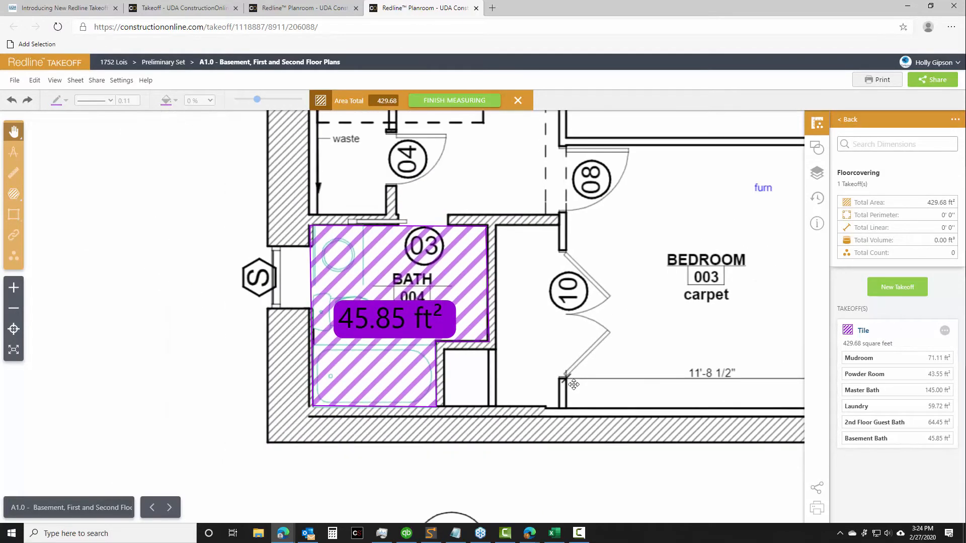
{"action": "scroll", "coordinate": [575, 383], "scroll_direction": "down", "scroll_amount": 1}
{"action": "scroll", "coordinate": [582, 375], "scroll_direction": "up", "scroll_amount": 2}
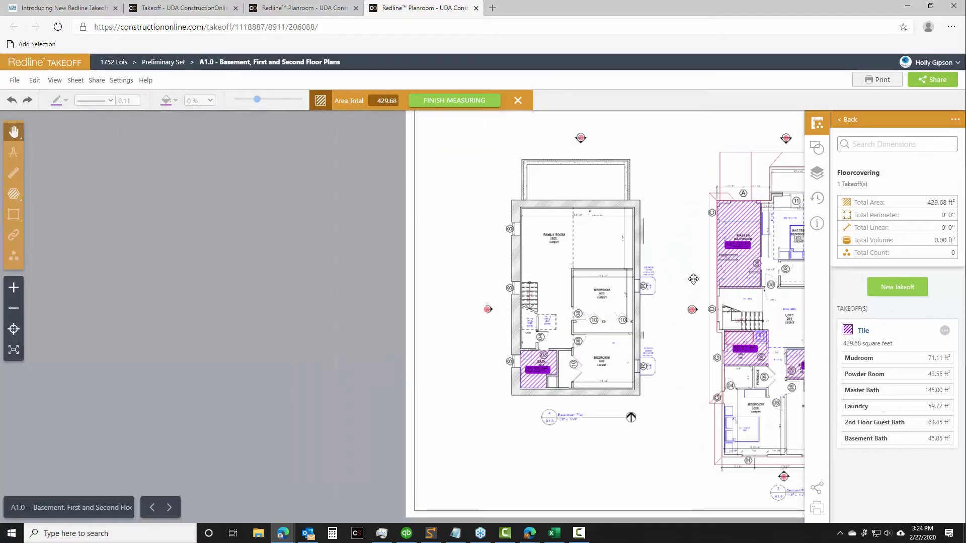
{"action": "left_click_drag", "start_coordinate": [693, 279], "coordinate": [284, 252]}
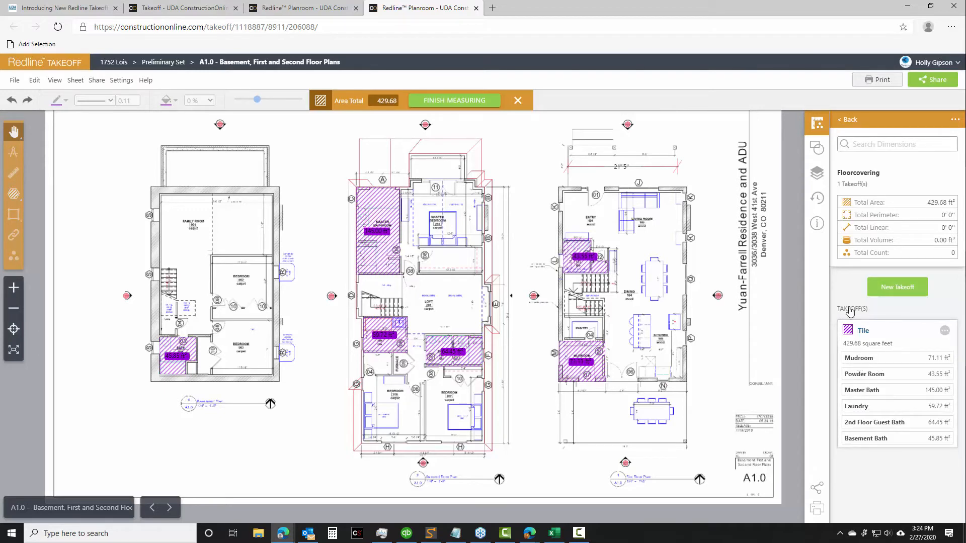
{"action": "left_click", "coordinate": [846, 120]}
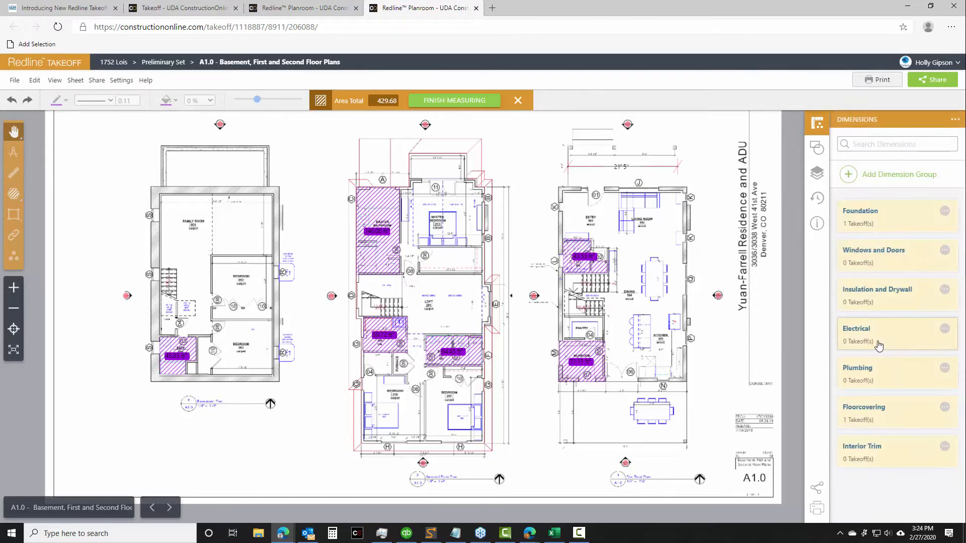
Start a new area takeoff named "Hardwood" in the Floorcovering group
{"action": "left_click", "coordinate": [862, 410]}
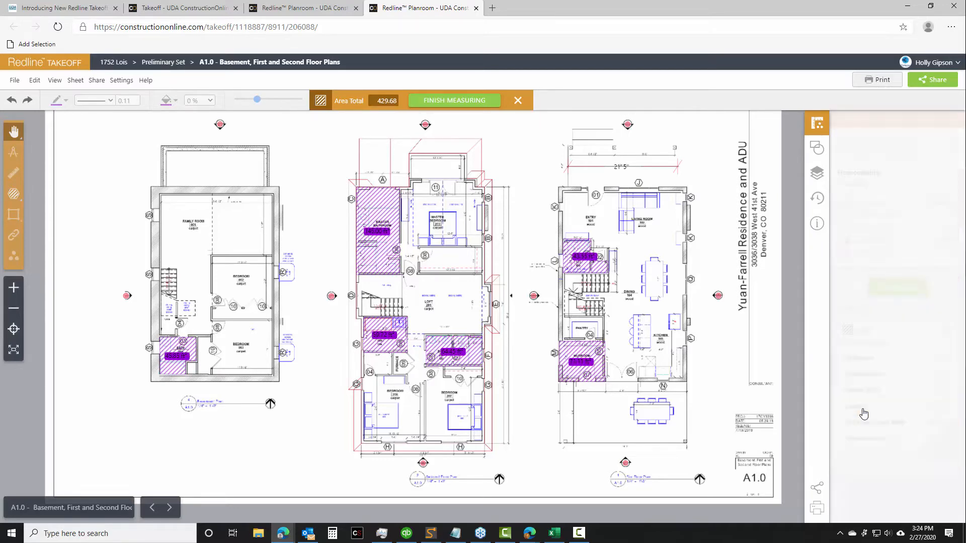
{"action": "left_click", "coordinate": [897, 289]}
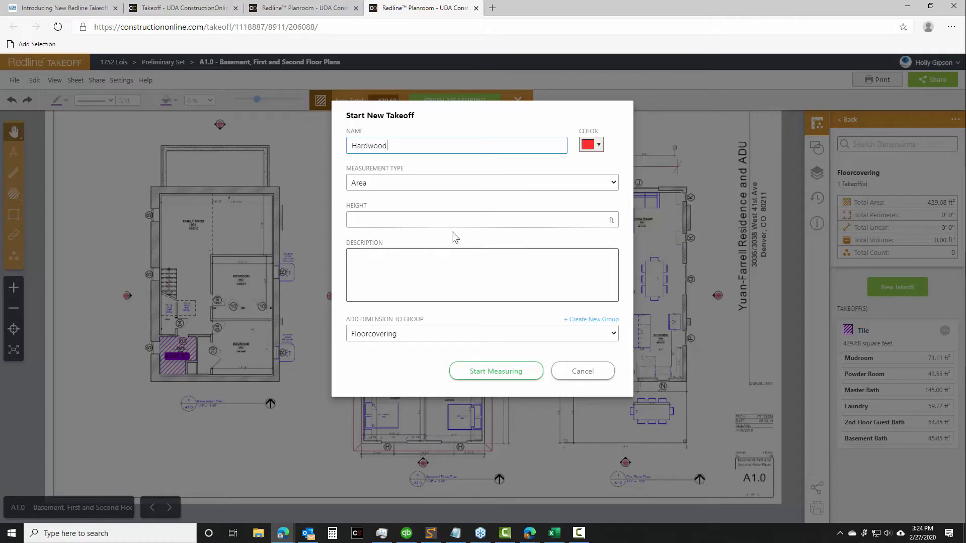
{"action": "left_click", "coordinate": [502, 371]}
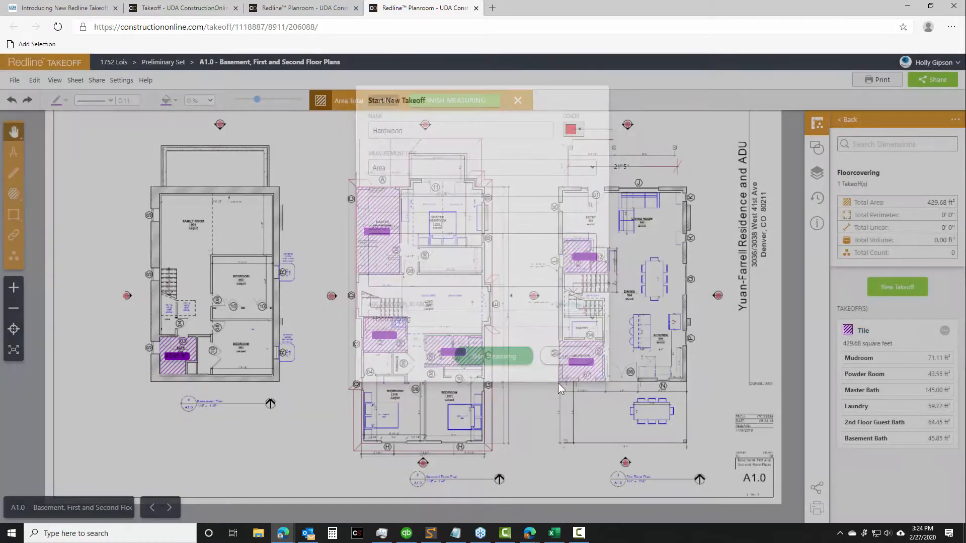
Outline the first-floor wood flooring with a polygon area of about 776 ft², leaving out the tiled powder room block and mudroom
{"action": "left_click", "coordinate": [13, 193]}
{"action": "left_click", "coordinate": [77, 196]}
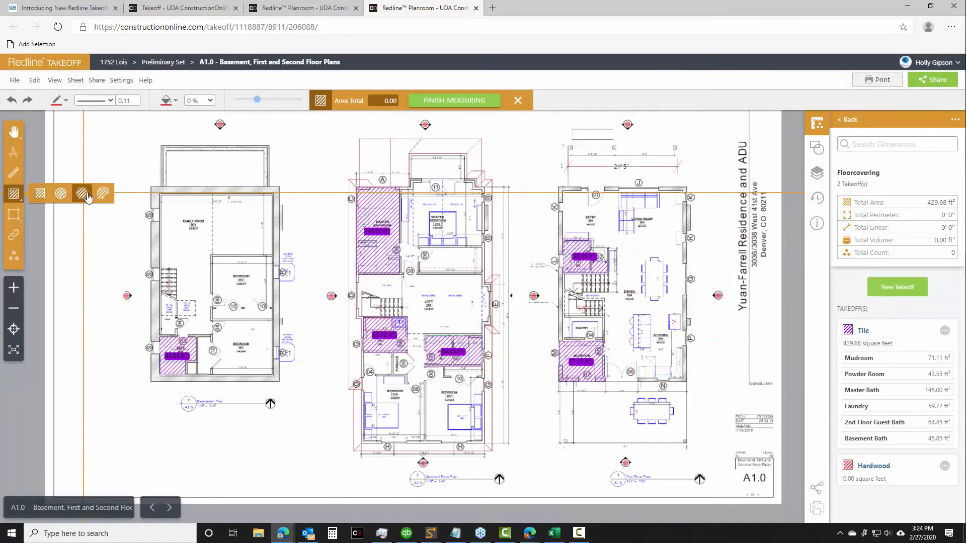
{"action": "scroll", "coordinate": [582, 200], "scroll_direction": "up", "scroll_amount": 3}
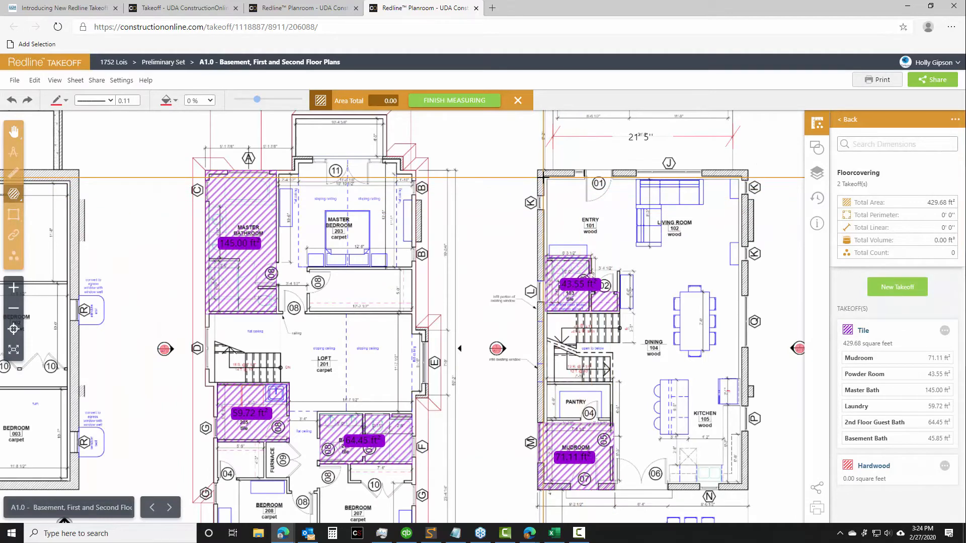
{"action": "left_click", "coordinate": [546, 257]}
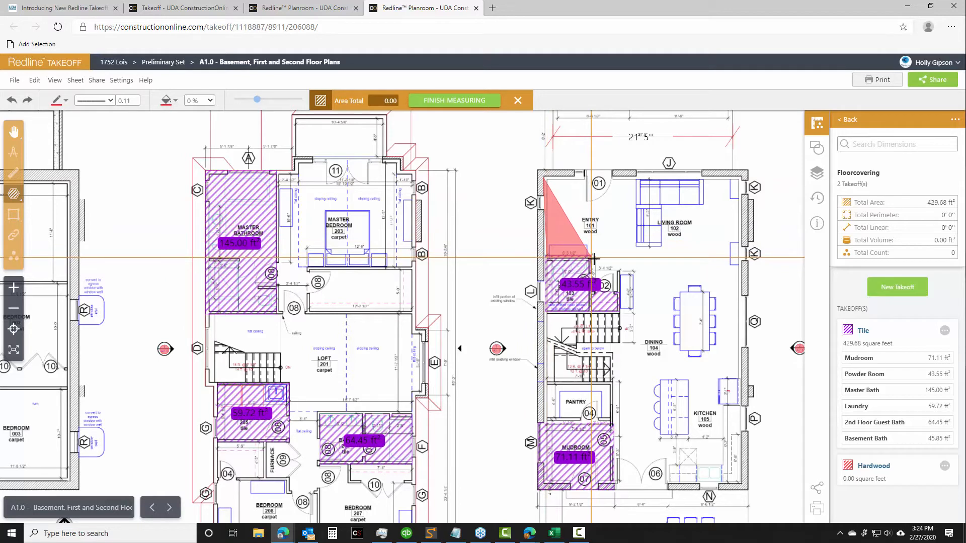
{"action": "left_click", "coordinate": [619, 292]}
{"action": "left_click", "coordinate": [619, 312]}
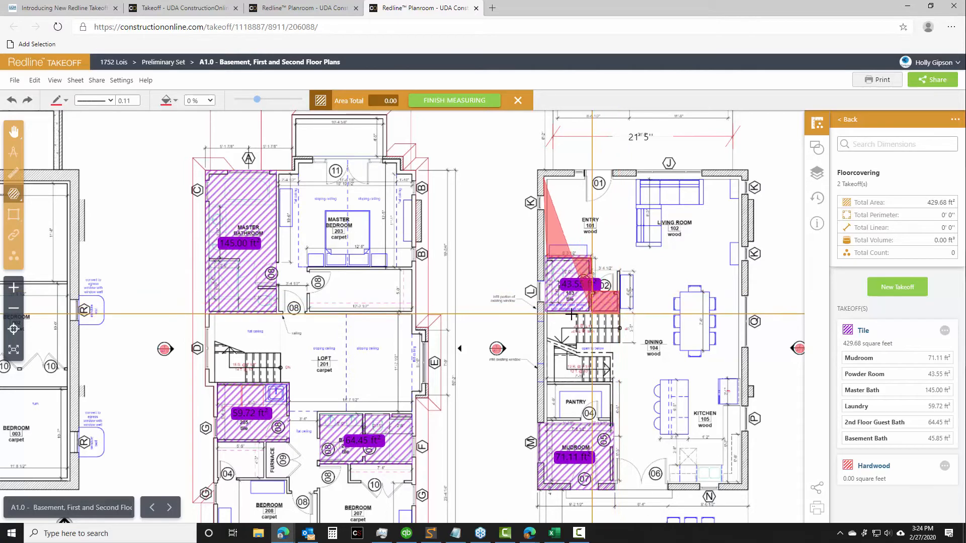
{"action": "left_click", "coordinate": [547, 313]}
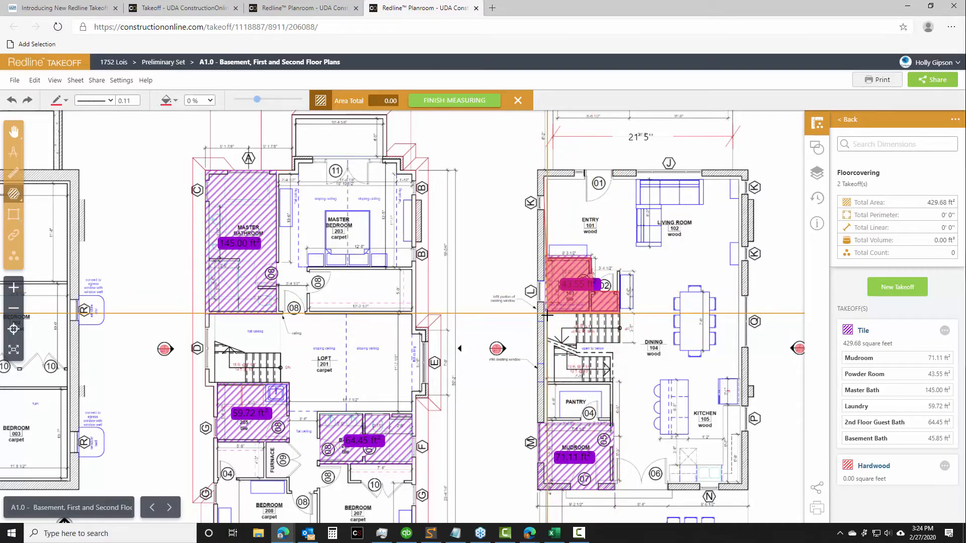
{"action": "left_click", "coordinate": [545, 421]}
{"action": "left_click", "coordinate": [614, 424]}
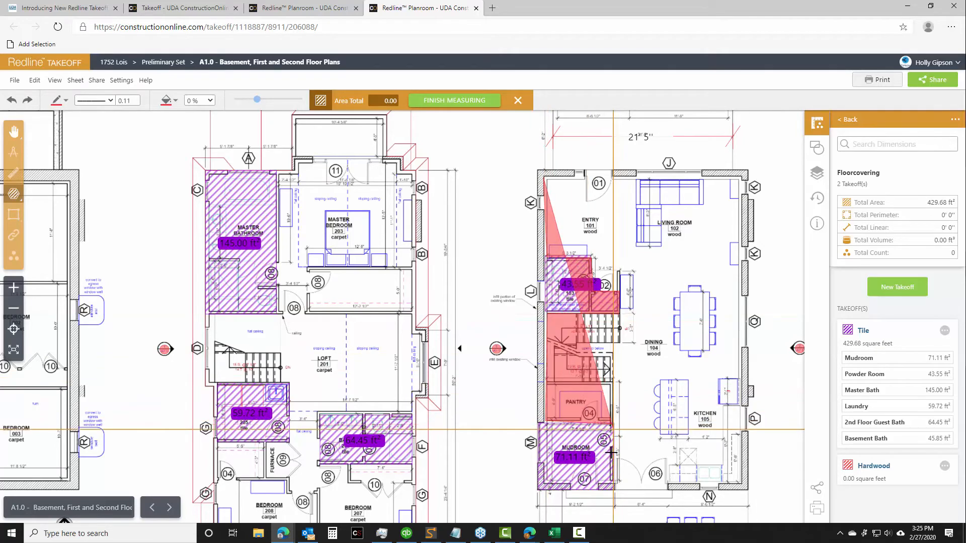
{"action": "left_click", "coordinate": [615, 490]}
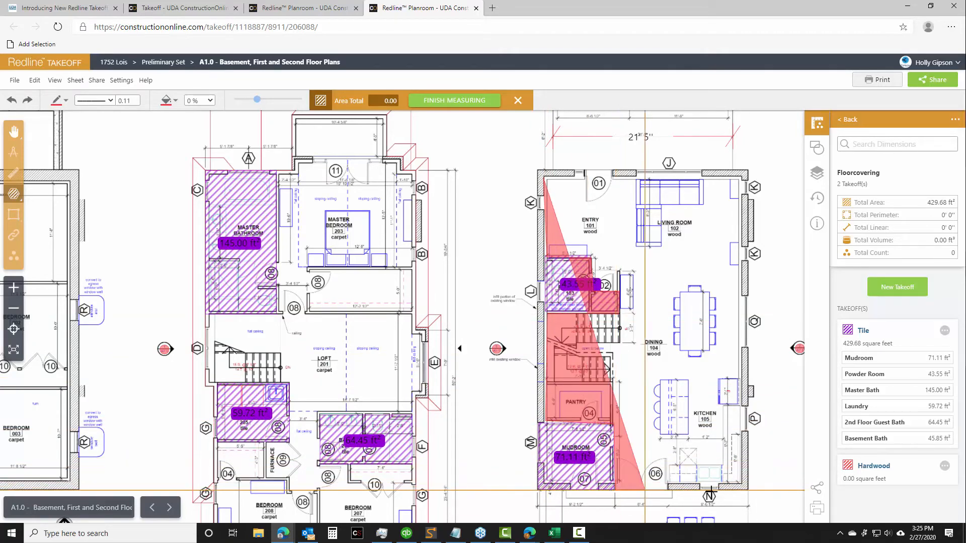
{"action": "left_click", "coordinate": [745, 488]}
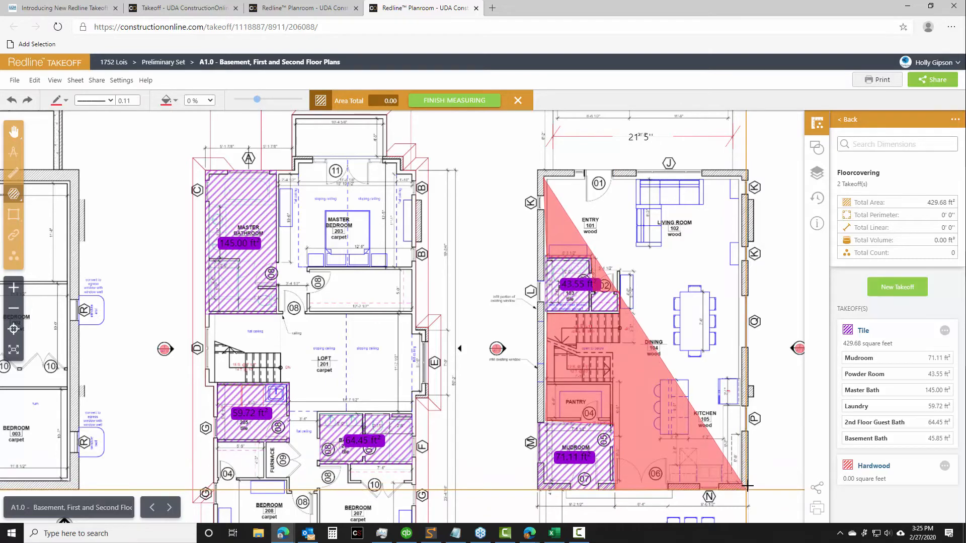
{"action": "double_click", "coordinate": [743, 173]}
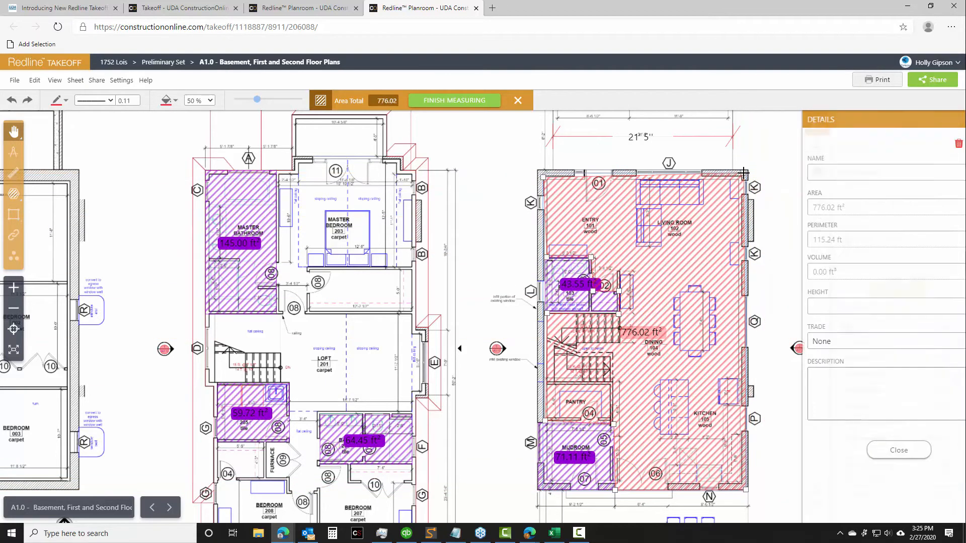
Name the new Hardwood area "First Floor", close its details and return to the list of dimension groups
{"action": "left_click", "coordinate": [824, 173]}
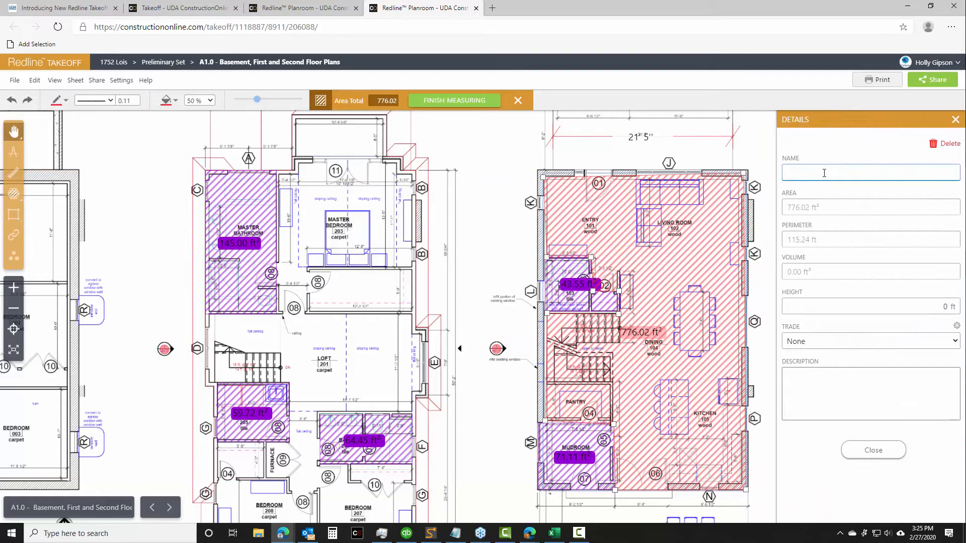
{"action": "type", "text": "First Floor"}
{"action": "left_click", "coordinate": [887, 455]}
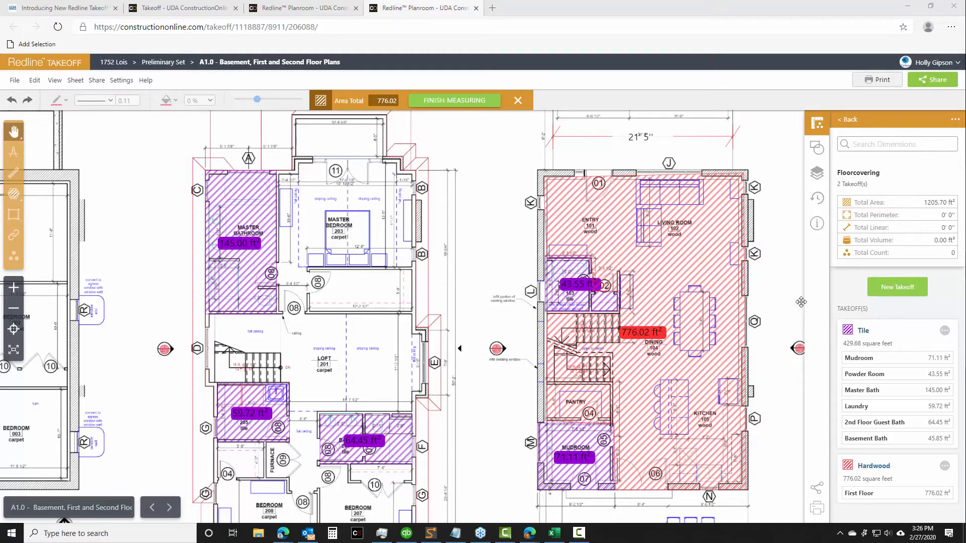
{"action": "left_click_drag", "start_coordinate": [792, 296], "coordinate": [734, 246]}
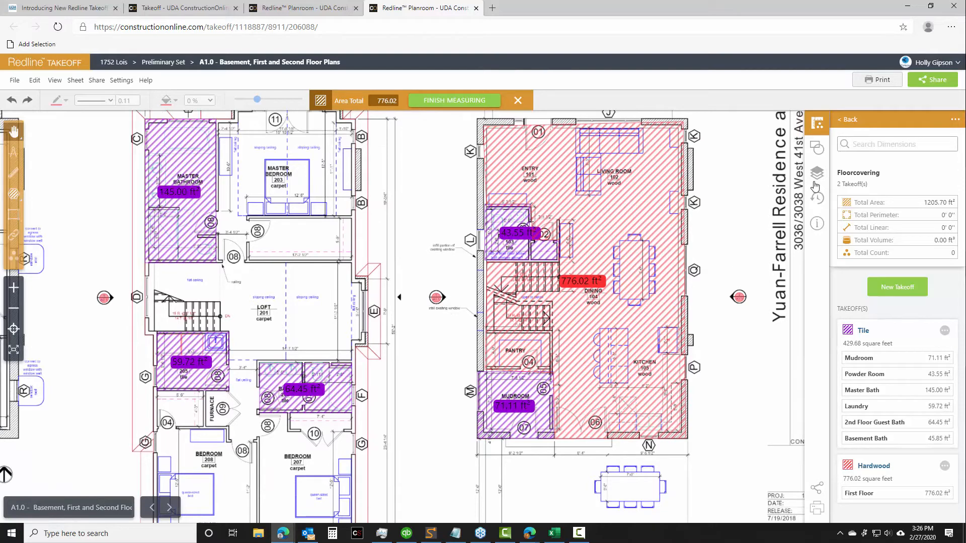
{"action": "left_click", "coordinate": [856, 123]}
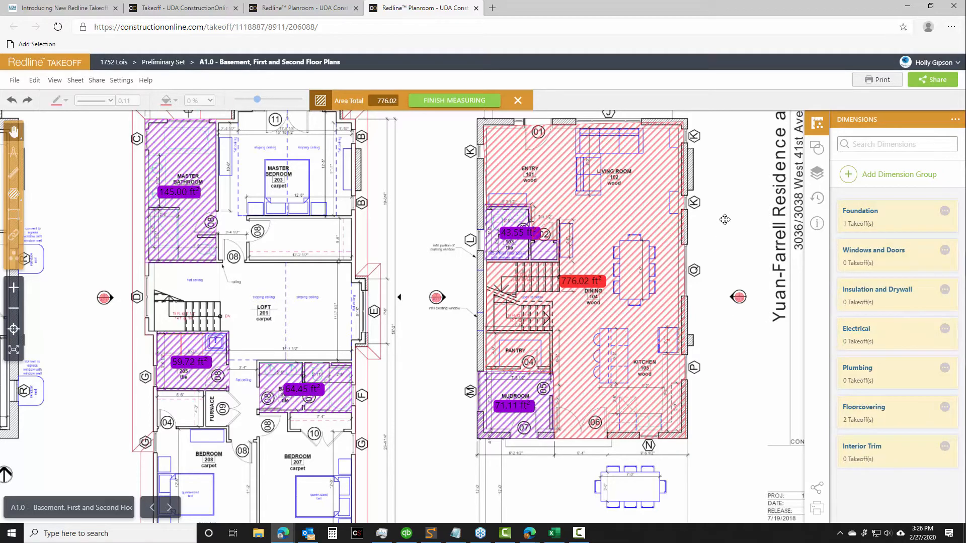
Show the Doors and Windows takeoff layer as the active layer and hide the Floorcovering layer
{"action": "left_click_drag", "start_coordinate": [724, 220], "coordinate": [751, 232]}
{"action": "scroll", "coordinate": [785, 259], "scroll_direction": "down", "scroll_amount": 2}
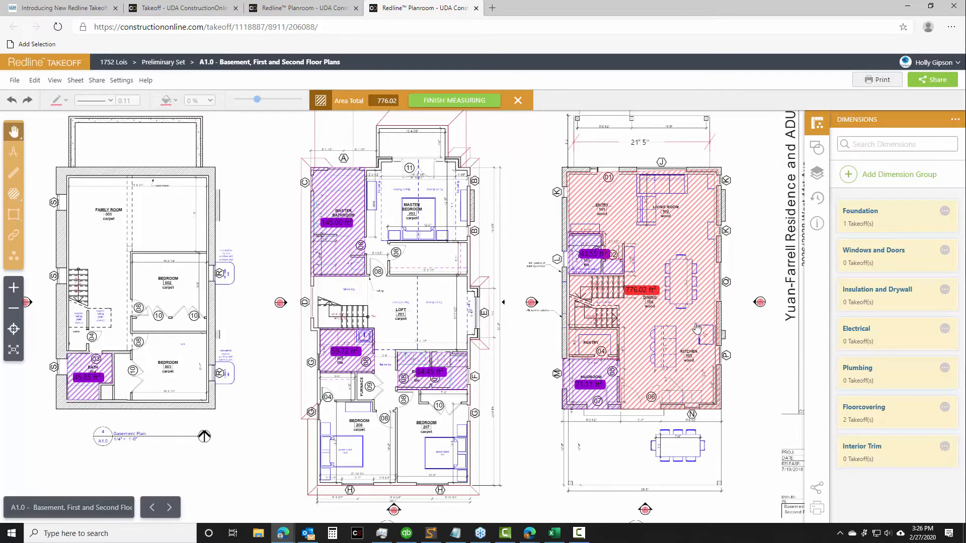
{"action": "left_click", "coordinate": [819, 176]}
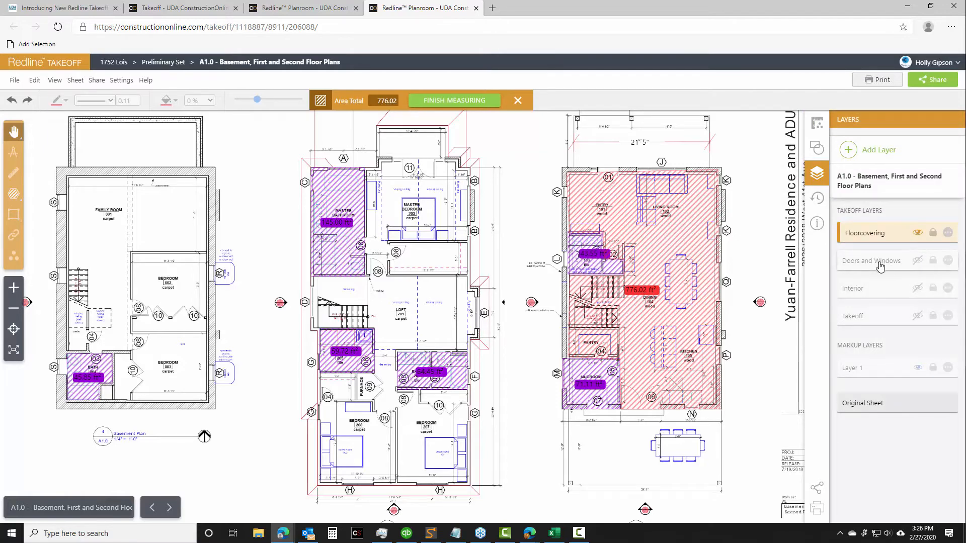
{"action": "left_click", "coordinate": [917, 261]}
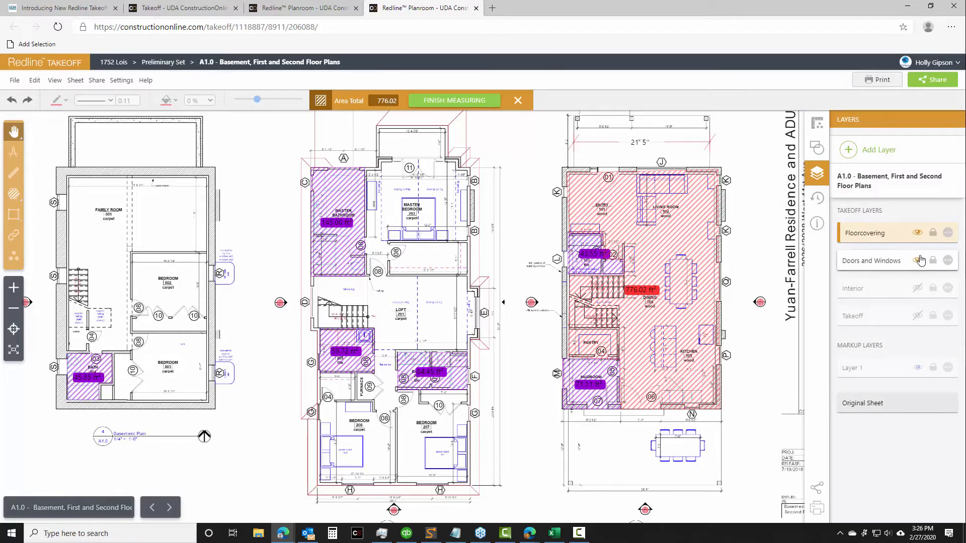
{"action": "left_click", "coordinate": [918, 233]}
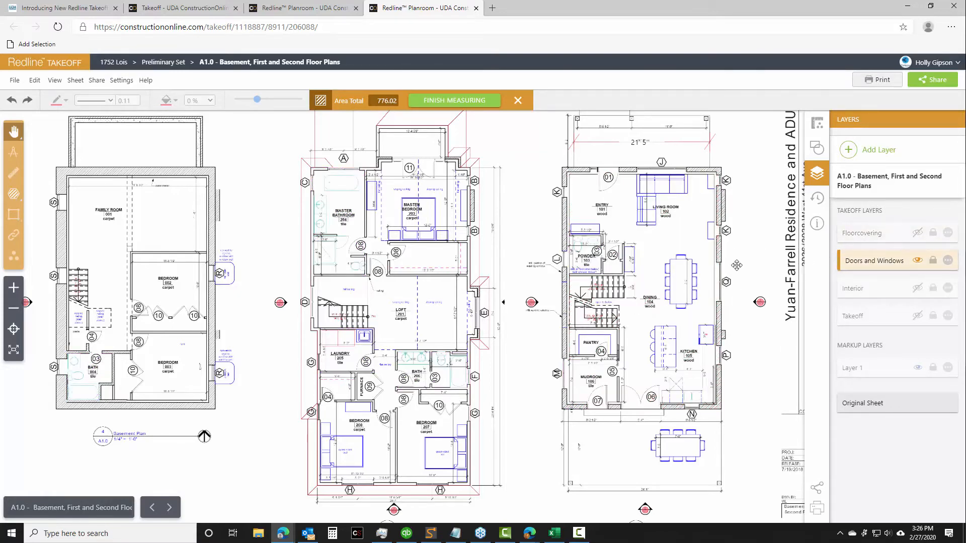
{"action": "left_click", "coordinate": [918, 234]}
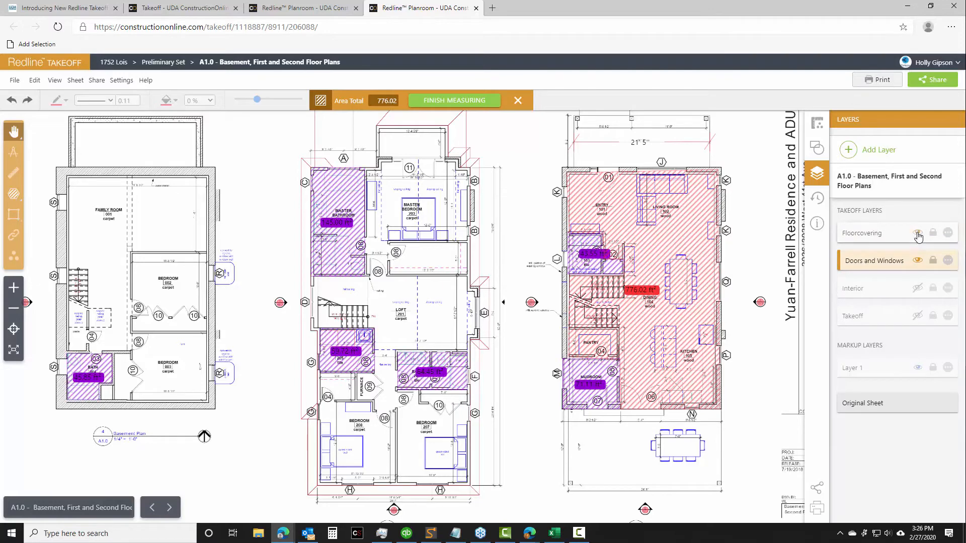
{"action": "left_click", "coordinate": [917, 234]}
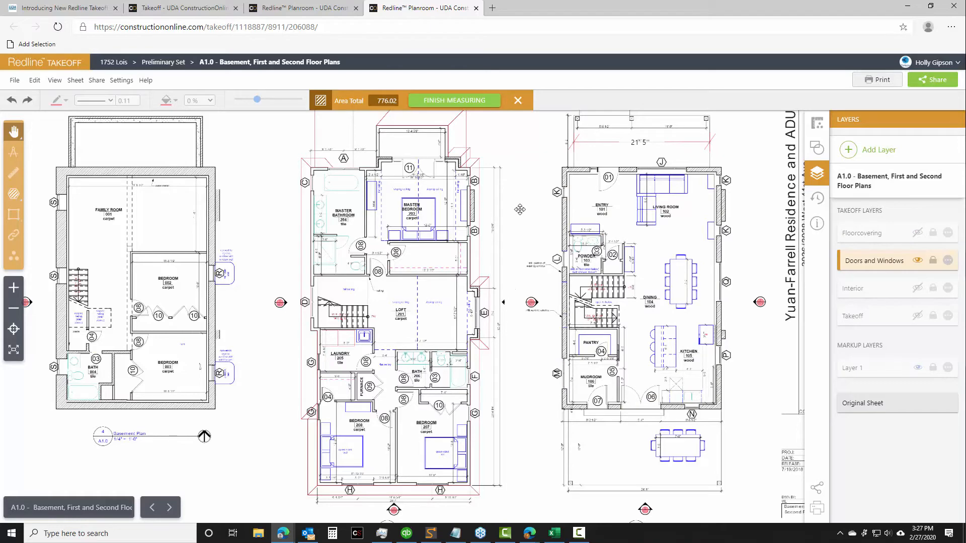
Start a count takeoff named "Interior Hinged Doors" in the Windows and Doors dimension group
{"action": "mouse_move", "coordinate": [524, 212]}
{"action": "left_mouse_down"}
{"action": "mouse_move", "coordinate": [411, 214]}
{"action": "mouse_move", "coordinate": [371, 232]}
{"action": "mouse_move", "coordinate": [335, 224]}
{"action": "left_mouse_up"}
{"action": "scroll", "coordinate": [411, 214], "scroll_direction": "up", "scroll_amount": 1}
{"action": "scroll", "coordinate": [335, 224], "scroll_direction": "down", "scroll_amount": 1}
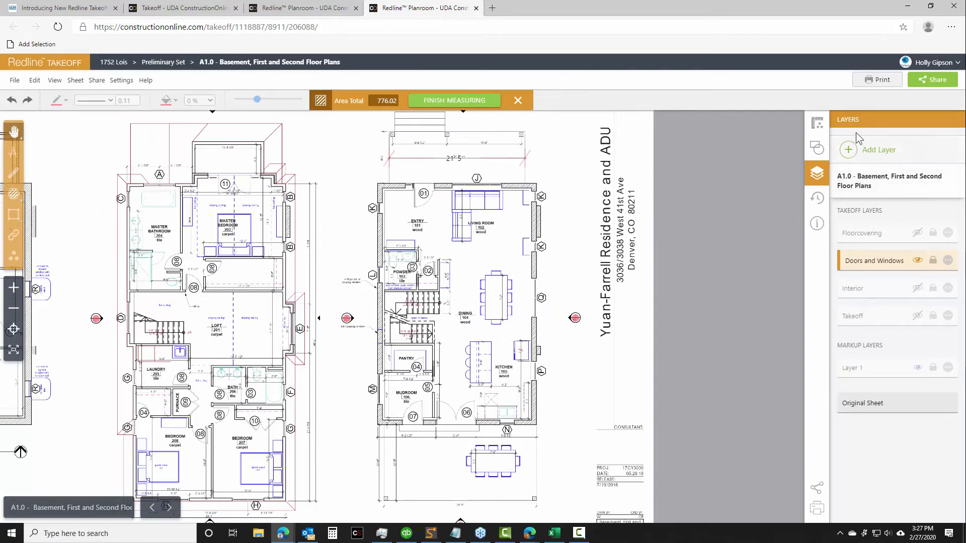
{"action": "left_click", "coordinate": [819, 130]}
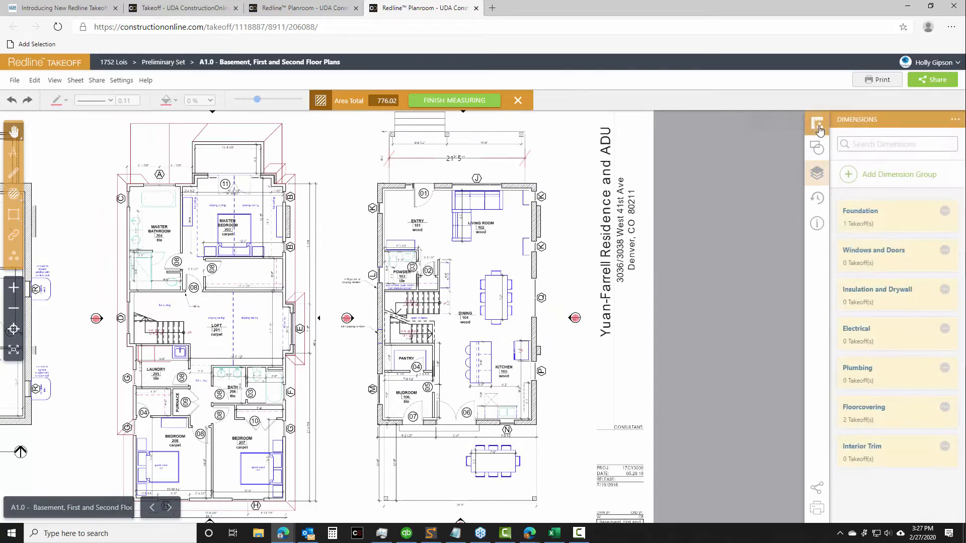
{"action": "left_click", "coordinate": [875, 254]}
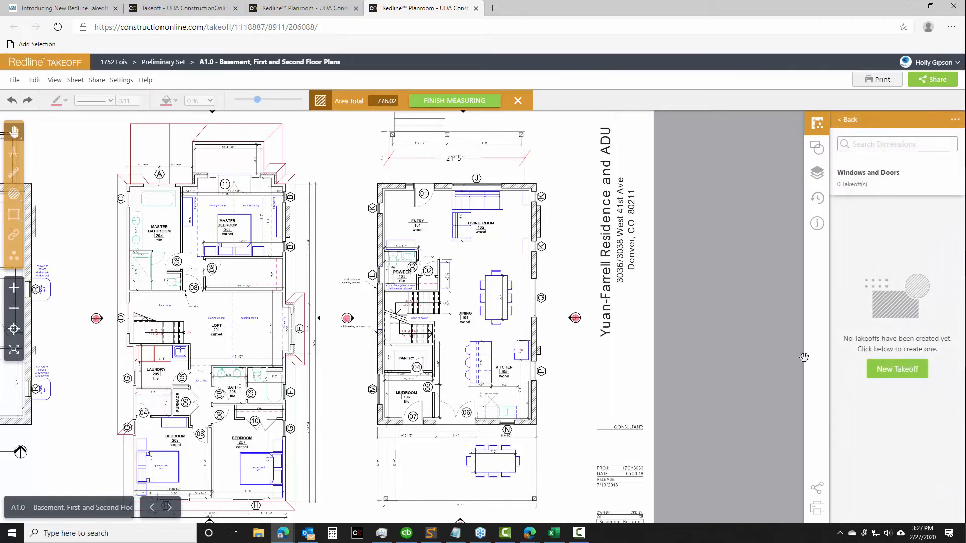
{"action": "left_click", "coordinate": [893, 372]}
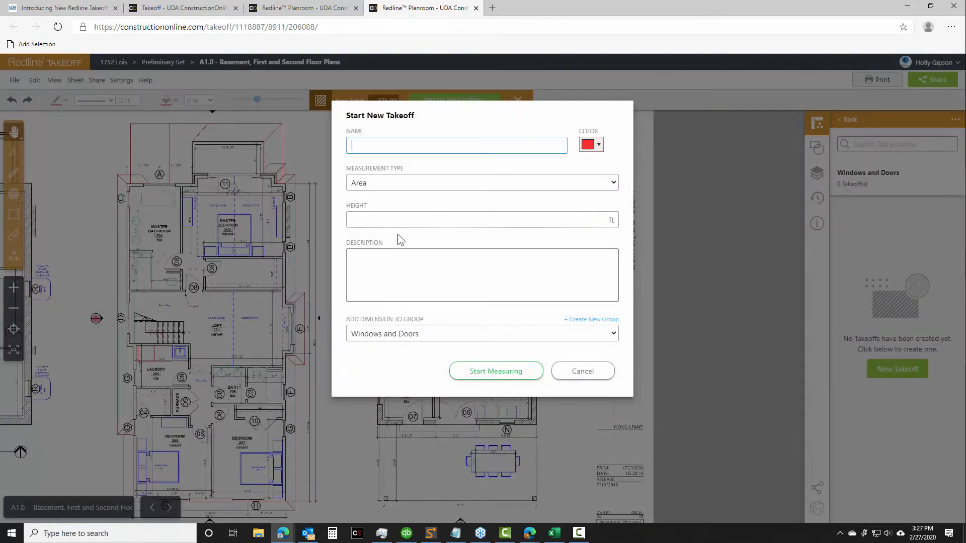
{"action": "type", "text": "Interior"}
{"action": "left_click", "coordinate": [415, 185]}
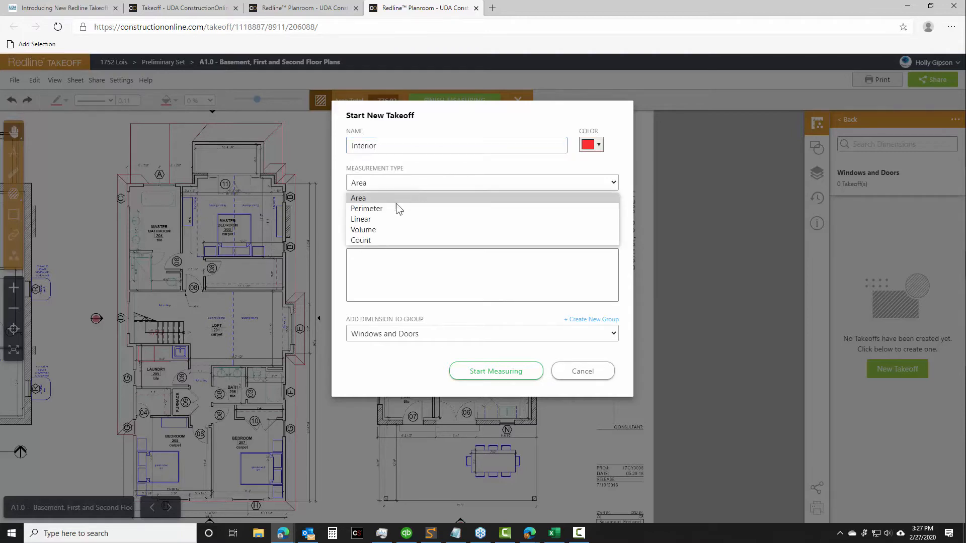
{"action": "left_click", "coordinate": [384, 241]}
{"action": "left_click", "coordinate": [391, 148]}
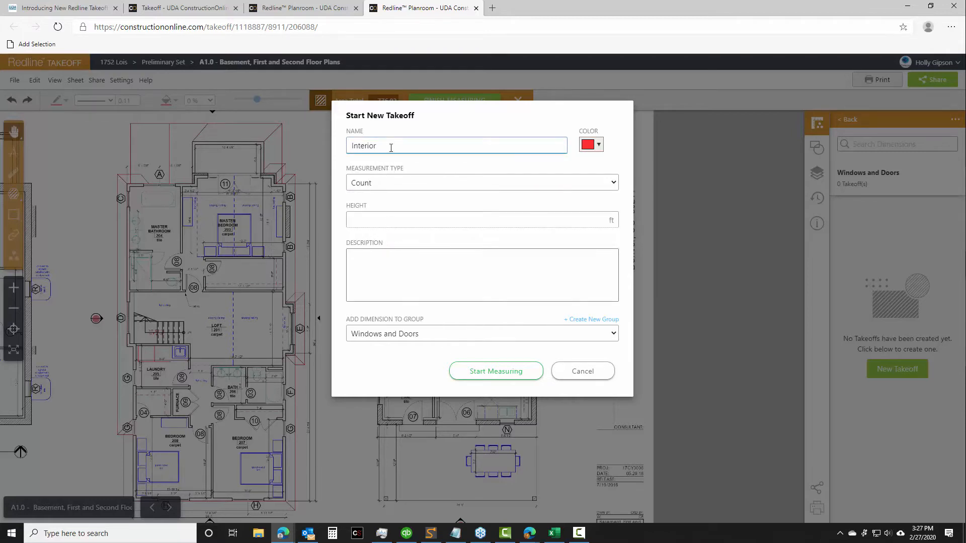
{"action": "type", "text": "Hinged Doors"}
{"action": "left_click", "coordinate": [496, 375]}
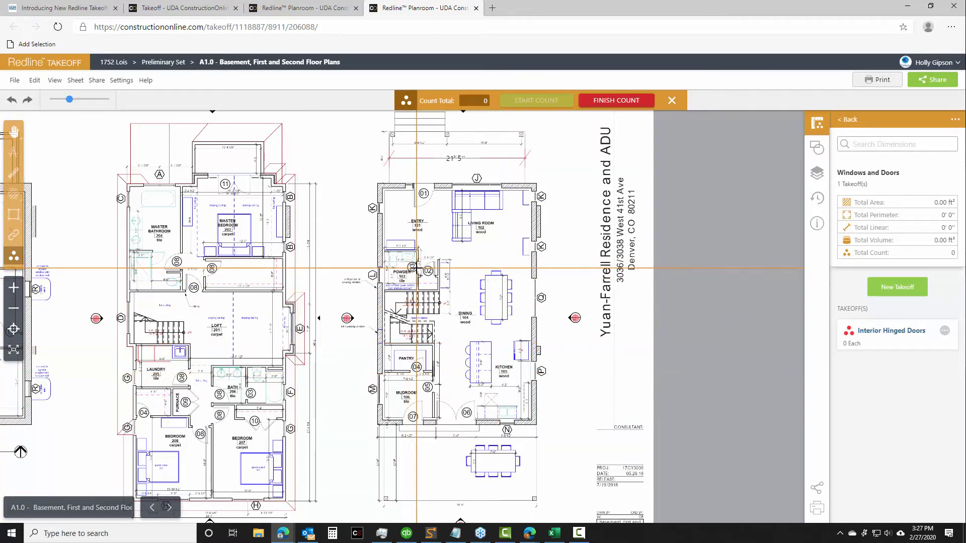
Count the first-floor interior hinged doors: powder room door 03, closet door 02 and pantry door 04
{"action": "left_click", "coordinate": [427, 271]}
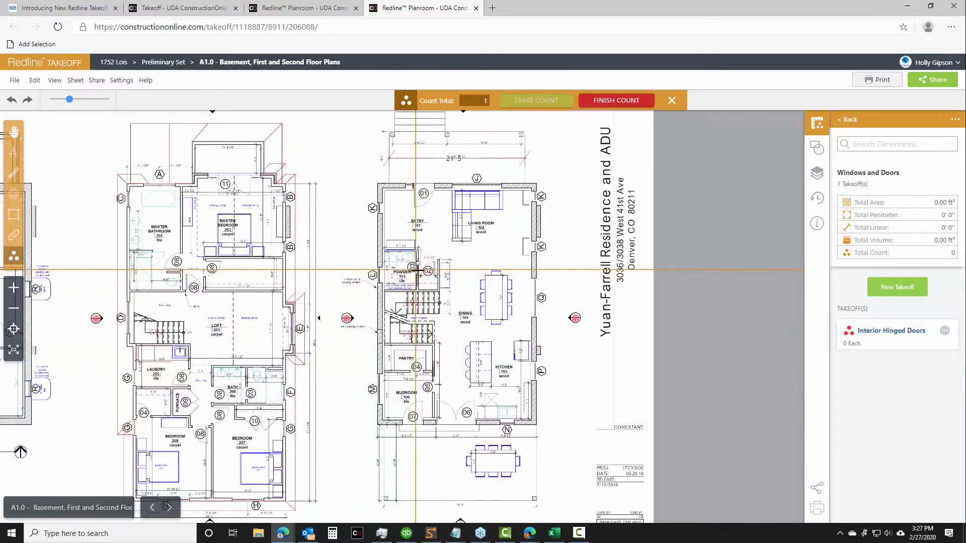
{"action": "scroll", "coordinate": [422, 270], "scroll_direction": "up", "scroll_amount": 2}
{"action": "scroll", "coordinate": [424, 269], "scroll_direction": "up", "scroll_amount": 1}
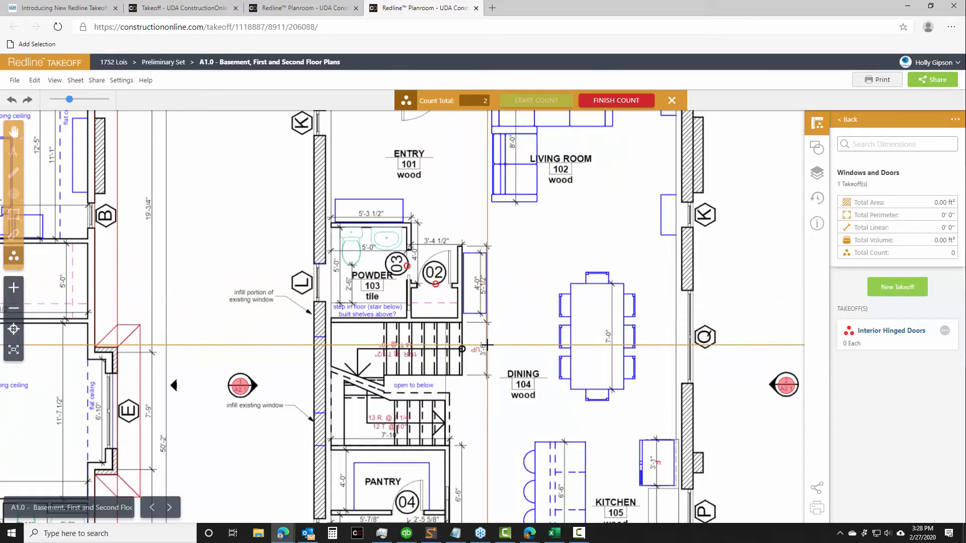
{"action": "scroll", "coordinate": [461, 389], "scroll_direction": "down", "scroll_amount": 3}
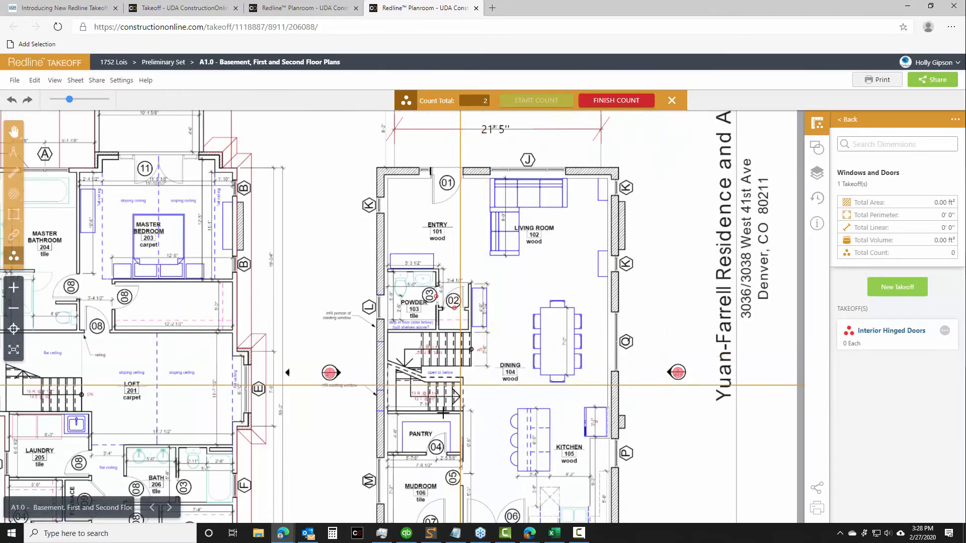
{"action": "left_click", "coordinate": [435, 453]}
{"action": "scroll", "coordinate": [453, 460], "scroll_direction": "down", "scroll_amount": 1}
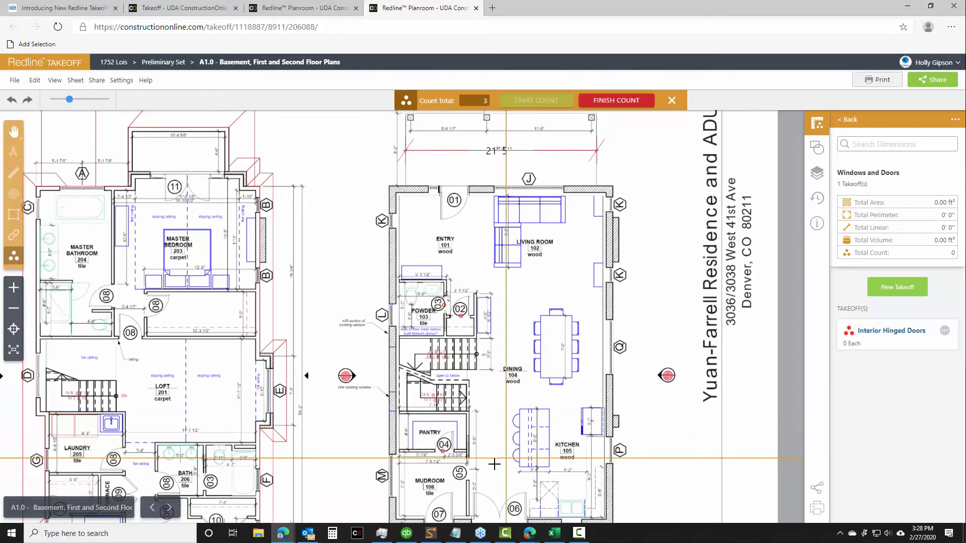
Add the second-floor 08 doors to the count at the master bedroom, master bathroom, closet, laundry, bath and both bedrooms
{"action": "scroll", "coordinate": [468, 468], "scroll_direction": "down", "scroll_amount": 1}
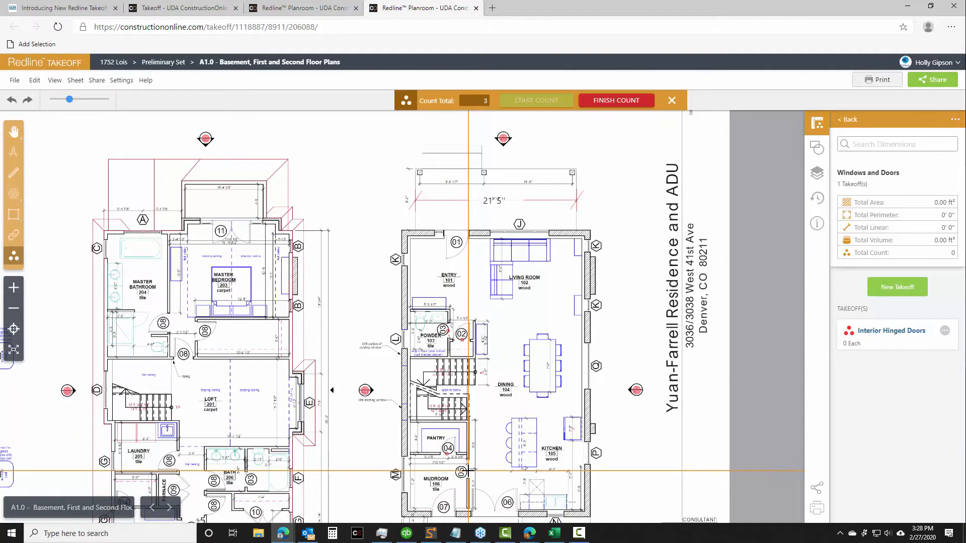
{"action": "left_click", "coordinate": [182, 356]}
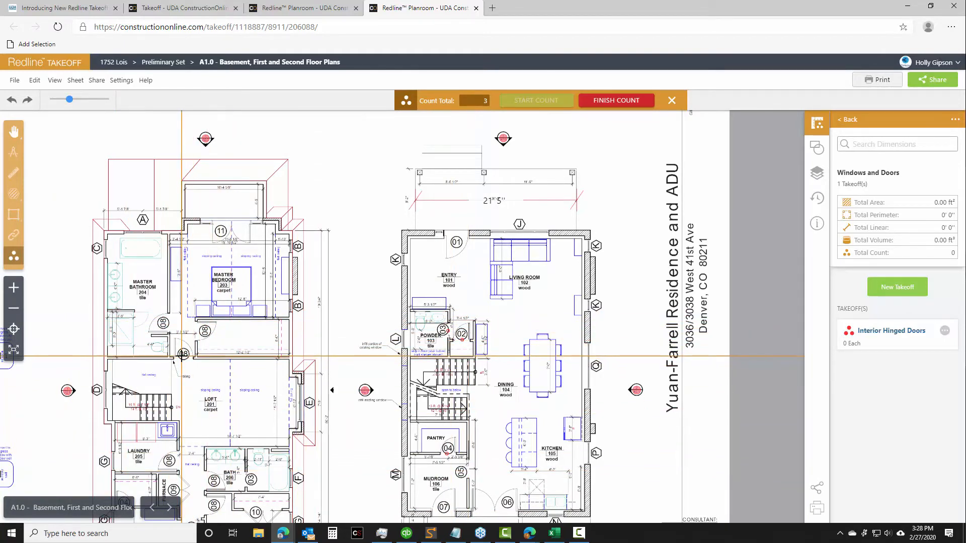
{"action": "left_click", "coordinate": [163, 322]}
{"action": "left_click", "coordinate": [204, 330]}
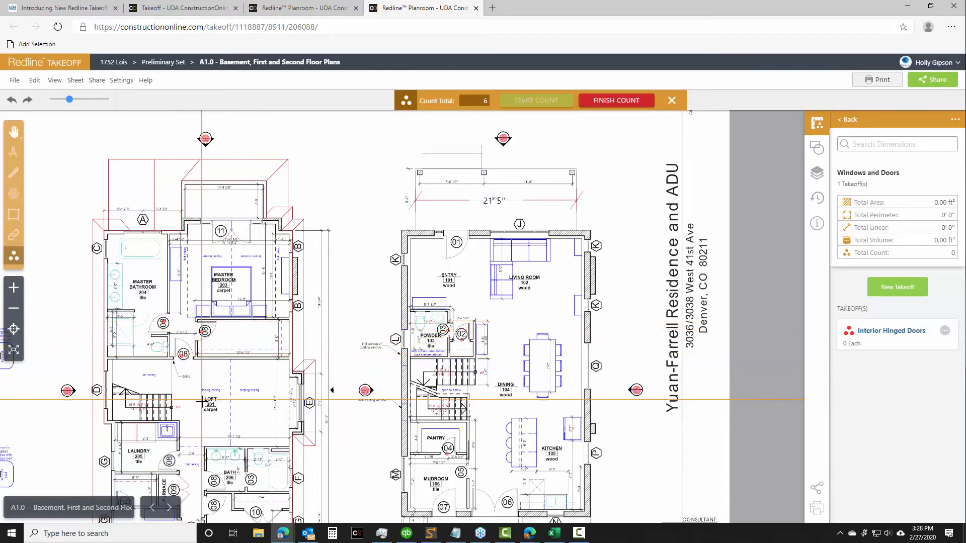
{"action": "left_click", "coordinate": [171, 460]}
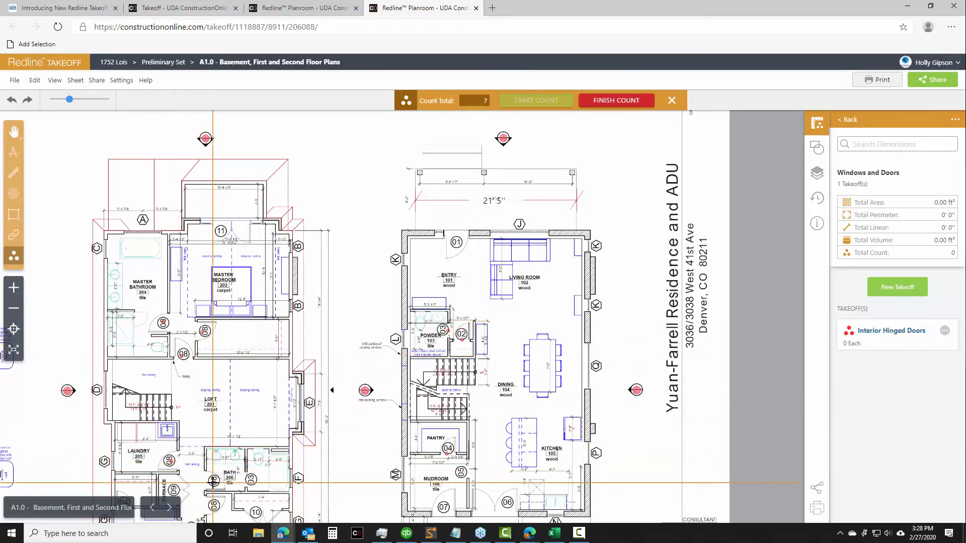
{"action": "left_click", "coordinate": [213, 481]}
{"action": "left_click", "coordinate": [214, 505]}
{"action": "scroll", "coordinate": [214, 504], "scroll_direction": "down", "scroll_amount": 1}
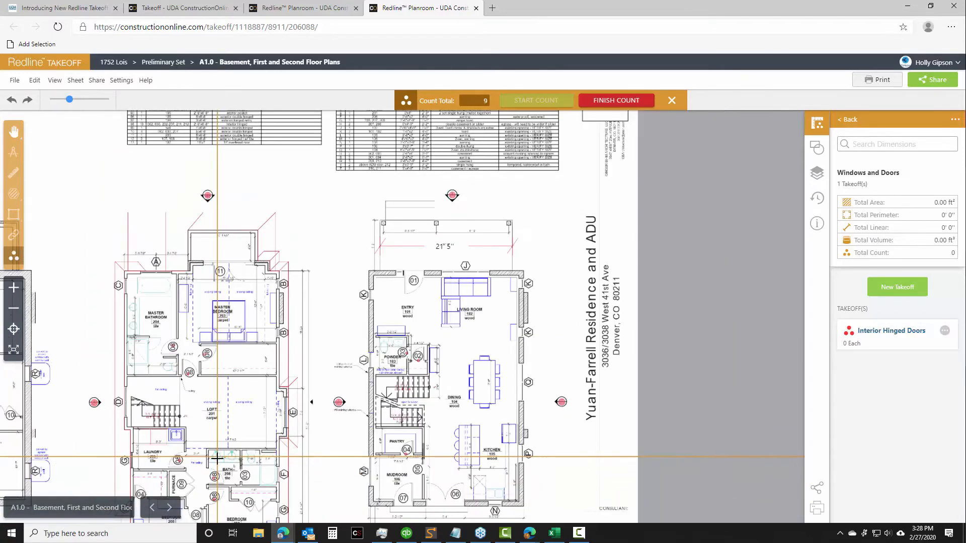
{"action": "scroll", "coordinate": [217, 458], "scroll_direction": "down", "scroll_amount": 1}
{"action": "left_click", "coordinate": [175, 477]}
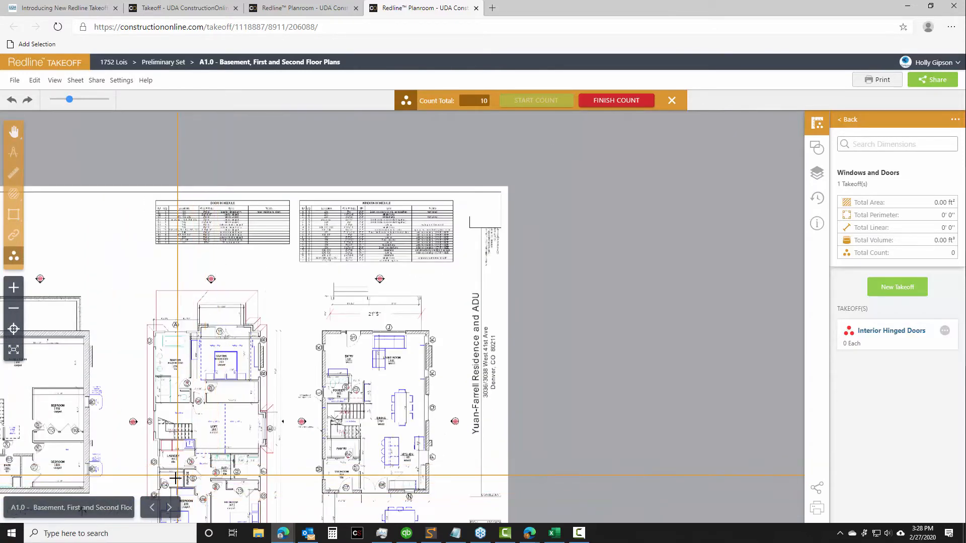
Finish the interior door count, close its details keeping the name "Interior Hinged Doors", and end the measuring session
{"action": "left_click", "coordinate": [612, 102]}
{"action": "left_click", "coordinate": [804, 169]}
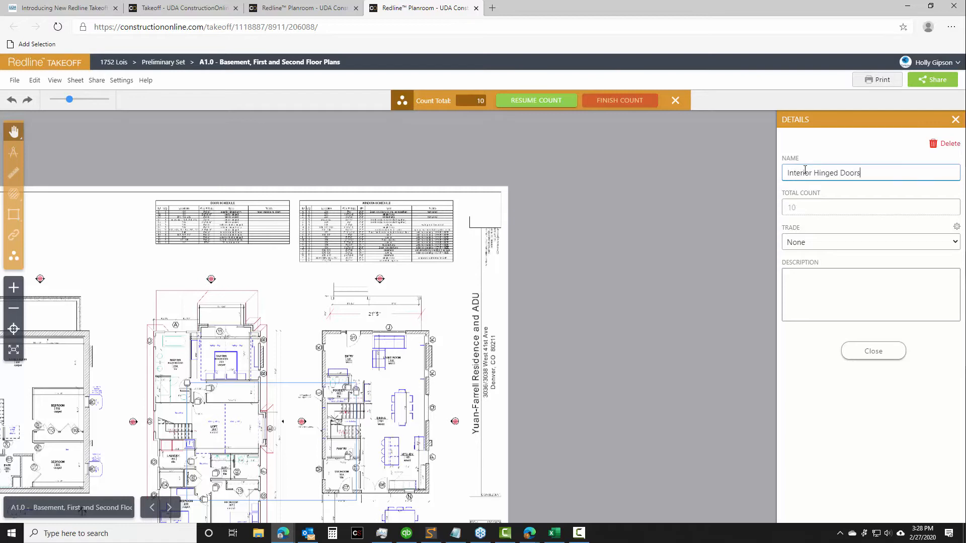
{"action": "left_click", "coordinate": [873, 351]}
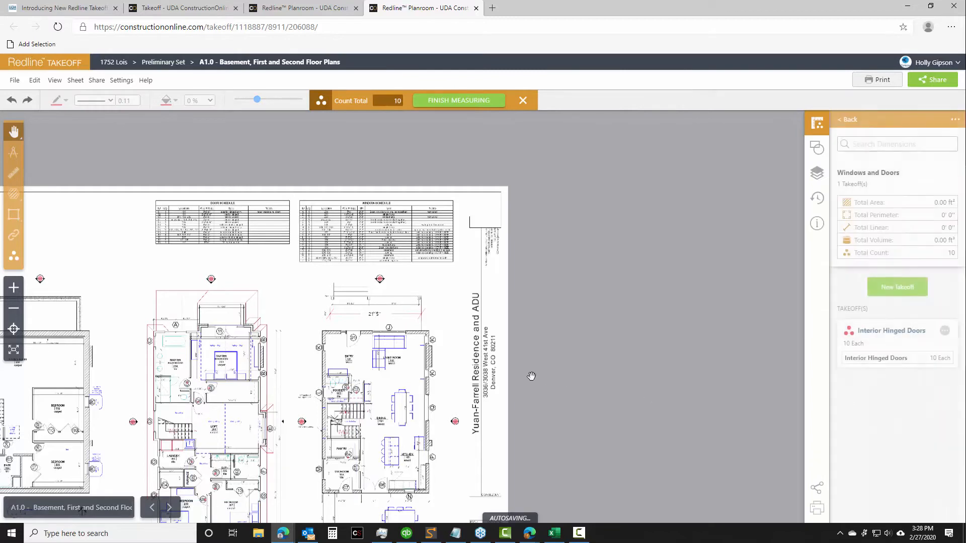
{"action": "left_click_drag", "start_coordinate": [562, 221], "coordinate": [724, 173]}
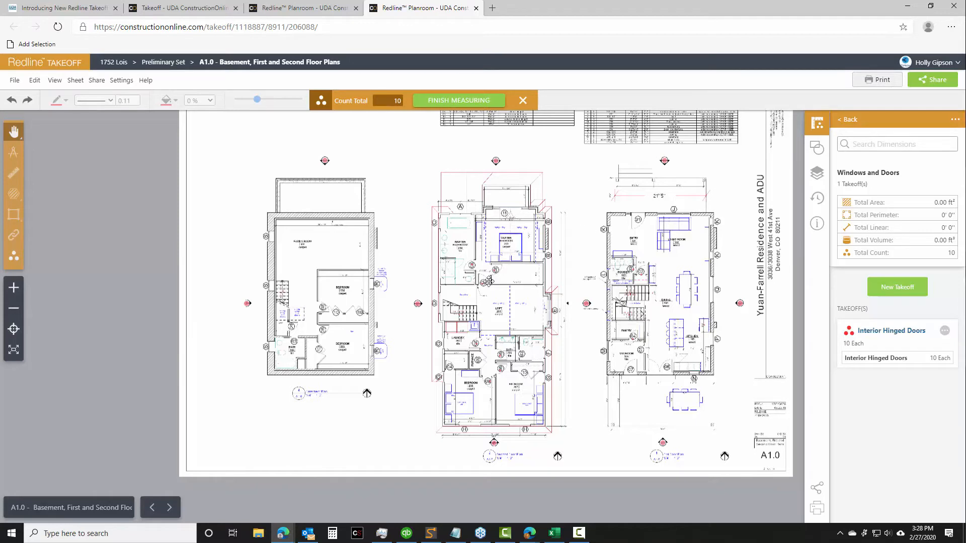
{"action": "left_click", "coordinate": [474, 102]}
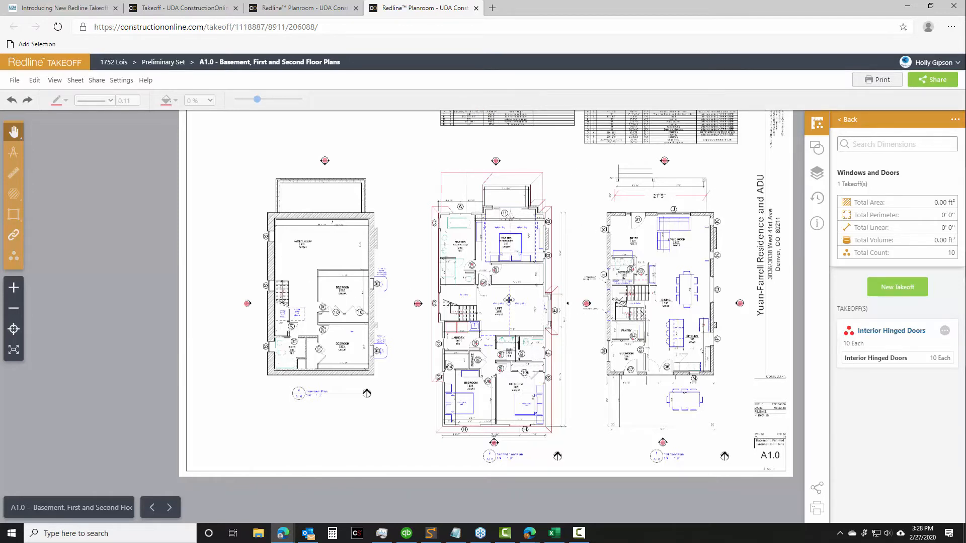
Reopen the Interior Hinged Doors count, reduce its marker size slightly, and add the two basement bedroom doors marked 08
{"action": "left_click", "coordinate": [473, 268]}
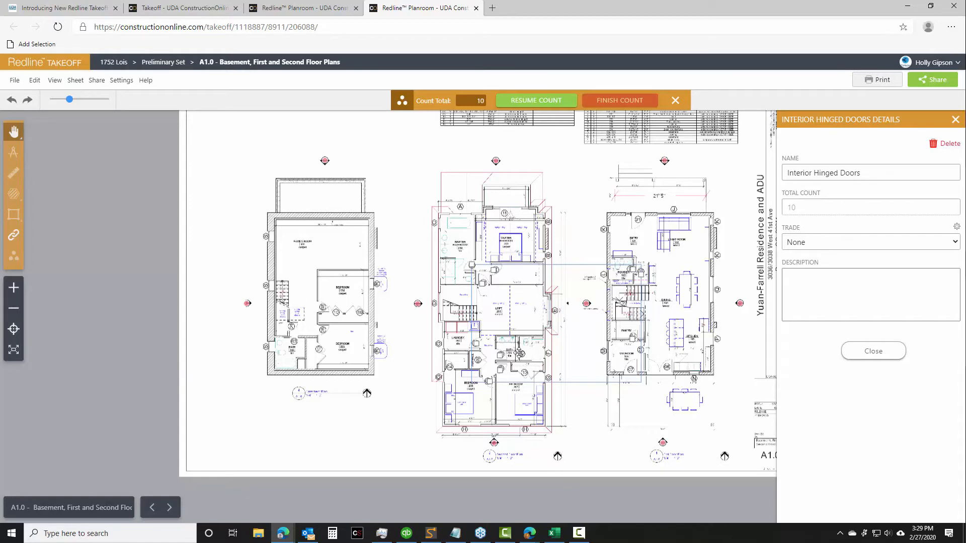
{"action": "mouse_move", "coordinate": [70, 102]}
{"action": "left_mouse_down"}
{"action": "mouse_move", "coordinate": [87, 104]}
{"action": "mouse_move", "coordinate": [61, 104]}
{"action": "mouse_move", "coordinate": [69, 104]}
{"action": "left_mouse_up"}
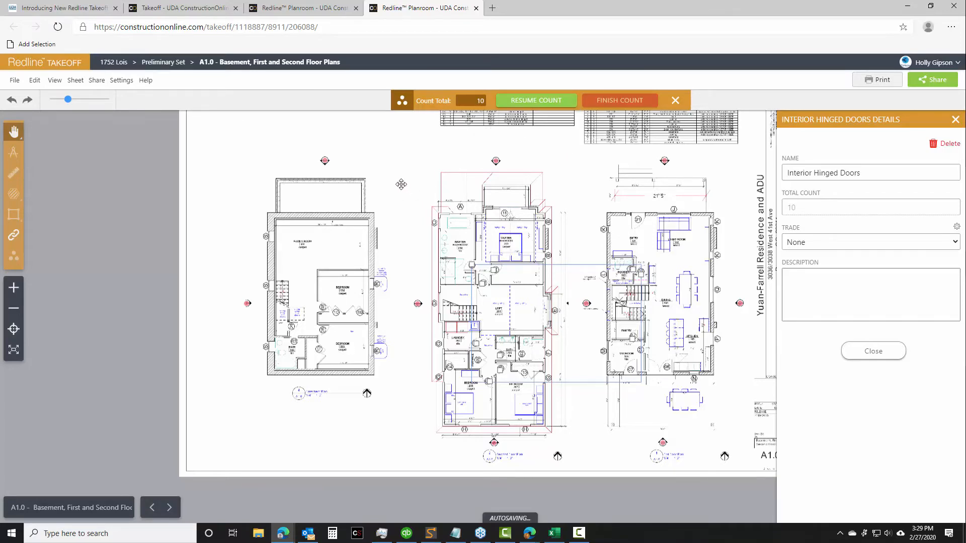
{"action": "mouse_move", "coordinate": [380, 188]}
{"action": "left_mouse_down"}
{"action": "mouse_move", "coordinate": [379, 199]}
{"action": "mouse_move", "coordinate": [489, 123]}
{"action": "left_mouse_up"}
{"action": "scroll", "coordinate": [489, 218], "scroll_direction": "up", "scroll_amount": 2}
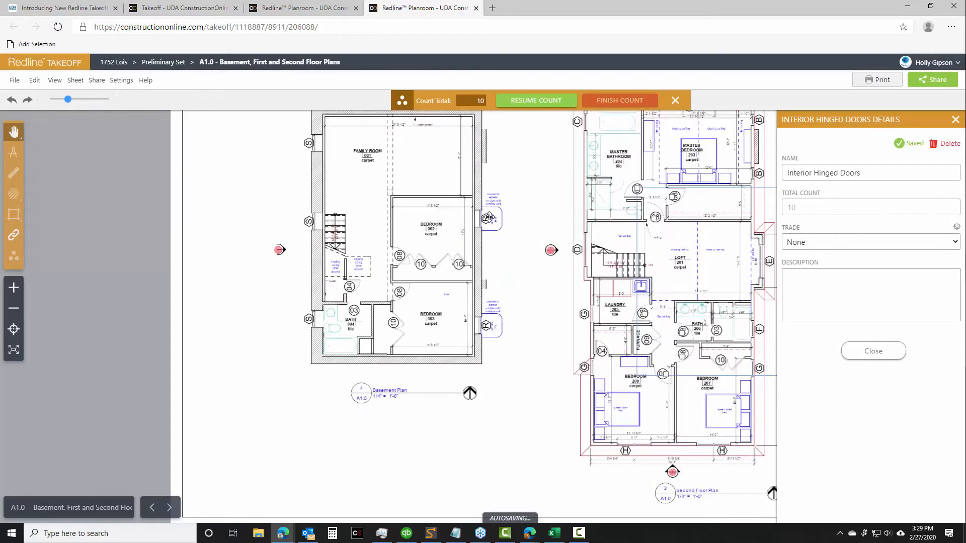
{"action": "scroll", "coordinate": [528, 221], "scroll_direction": "up", "scroll_amount": 1}
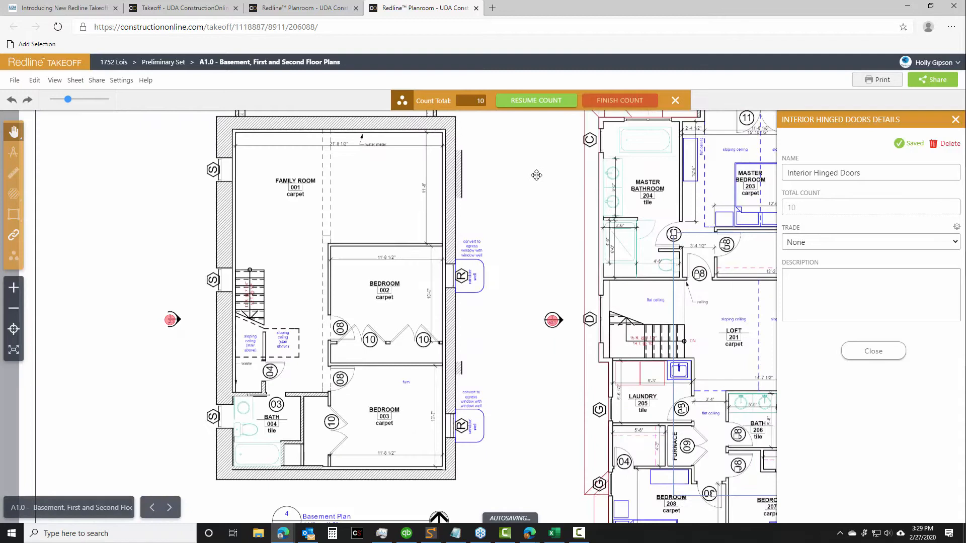
{"action": "left_click", "coordinate": [544, 101]}
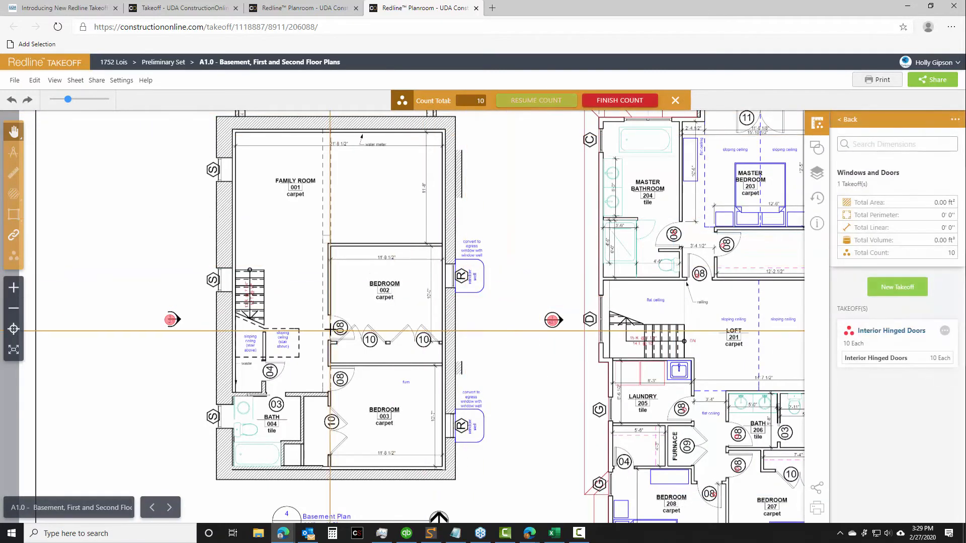
{"action": "left_click", "coordinate": [331, 380]}
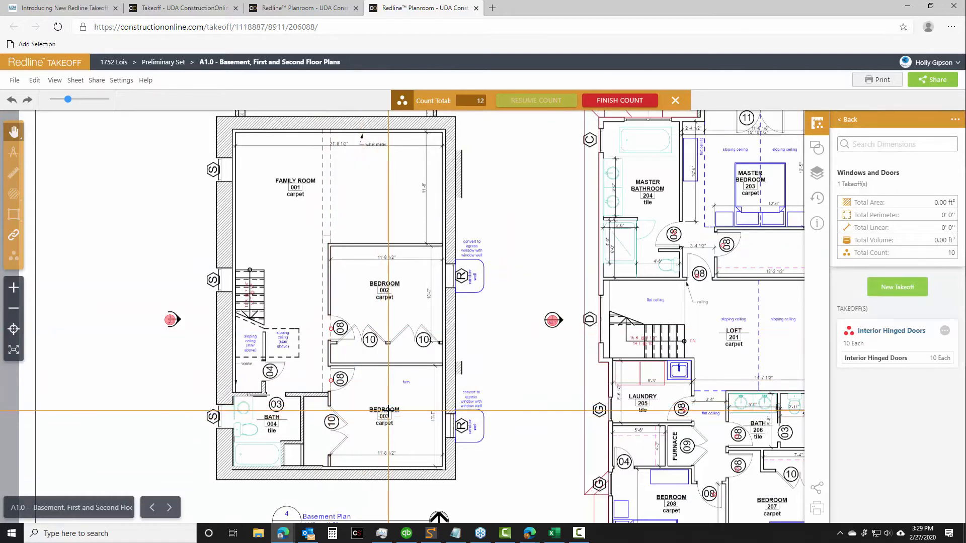
{"action": "left_click", "coordinate": [627, 104]}
{"action": "left_click", "coordinate": [866, 352]}
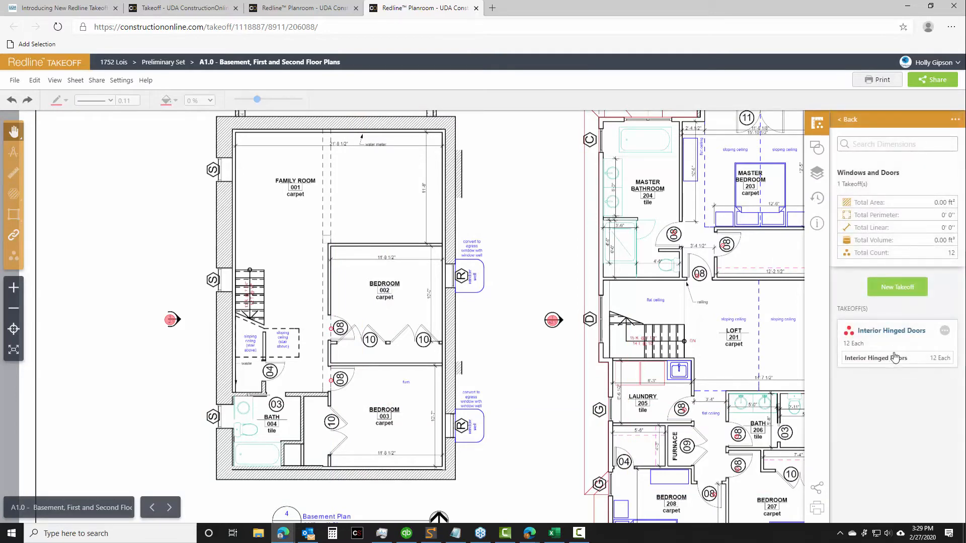
Start an area takeoff named "Exterior Doors" in the Windows and Doors group
{"action": "left_click", "coordinate": [888, 294]}
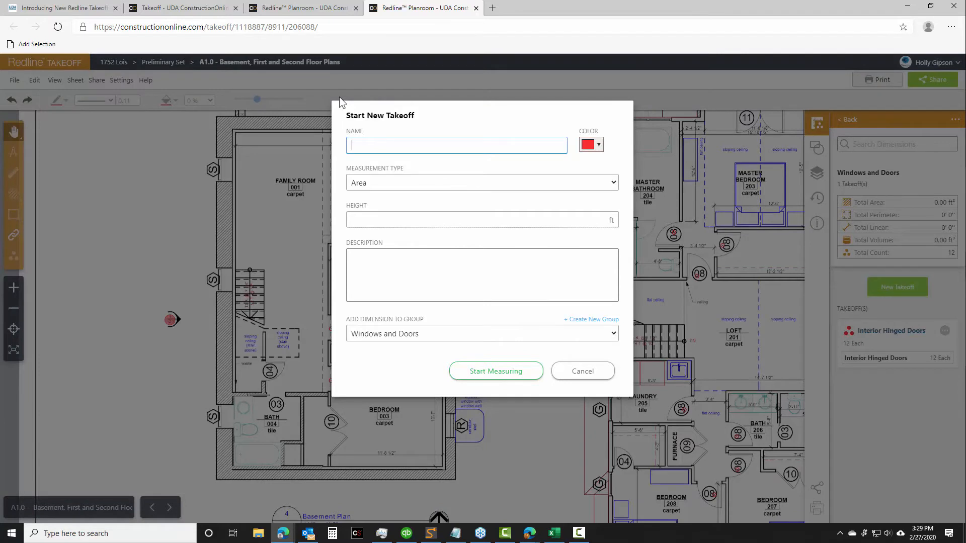
{"action": "type", "text": "Exterior Doors"}
{"action": "left_click", "coordinate": [481, 371]}
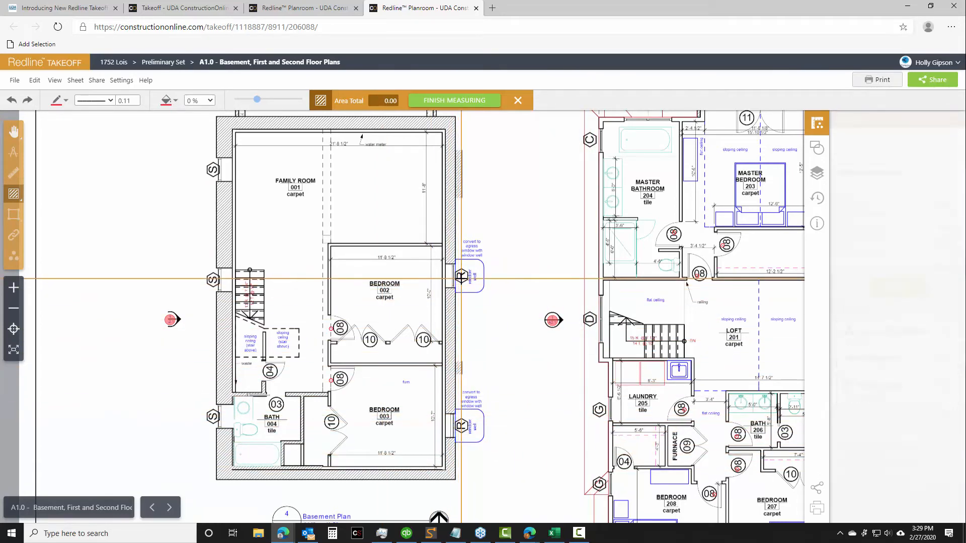
{"action": "scroll", "coordinate": [751, 397], "scroll_direction": "down", "scroll_amount": 2}
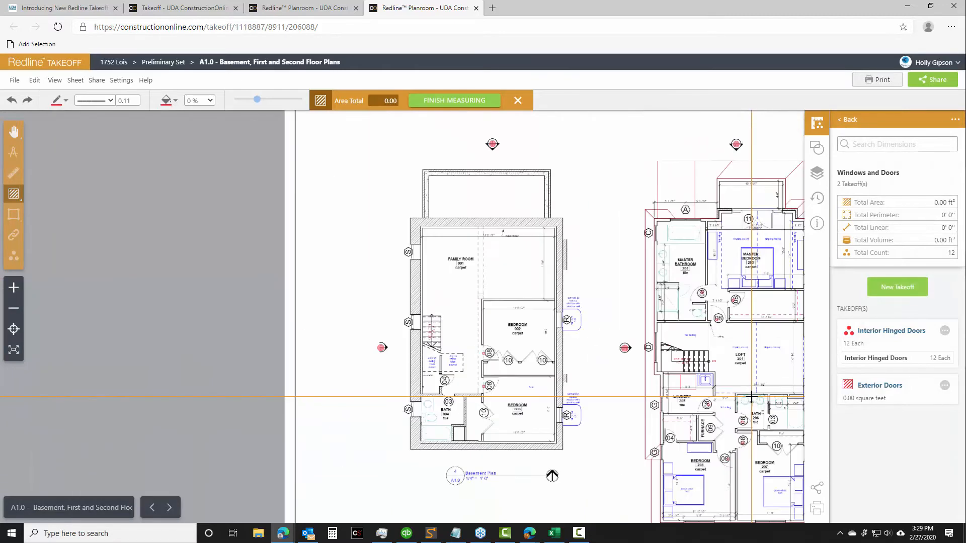
{"action": "scroll", "coordinate": [752, 397], "scroll_direction": "down", "scroll_amount": 1}
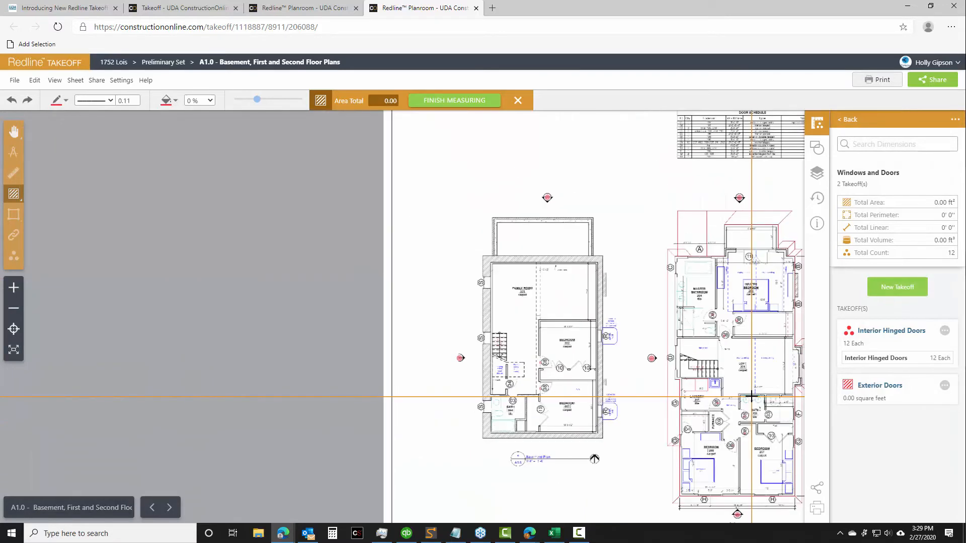
{"action": "left_click", "coordinate": [482, 101]}
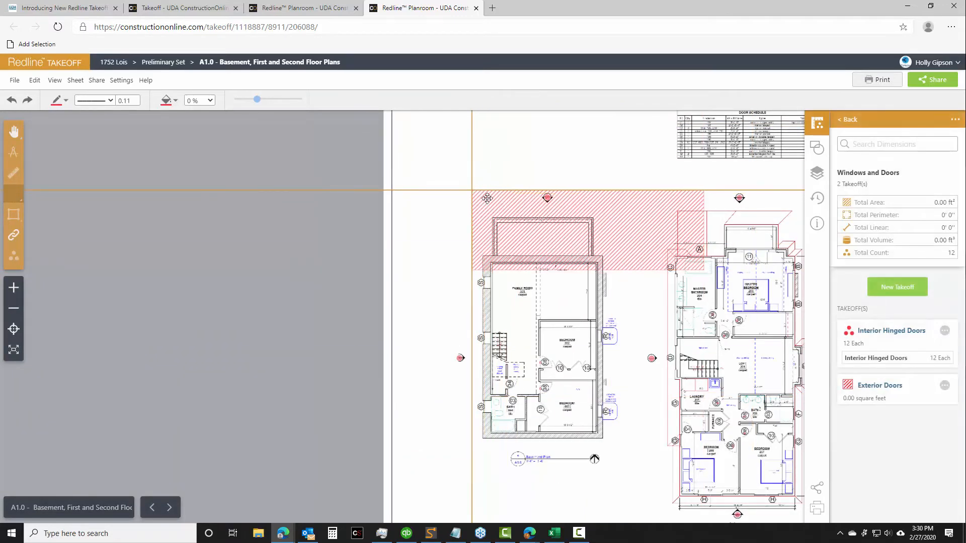
{"action": "left_click", "coordinate": [592, 230]}
{"action": "left_click_drag", "start_coordinate": [637, 235], "coordinate": [547, 234]}
{"action": "left_click", "coordinate": [934, 144]}
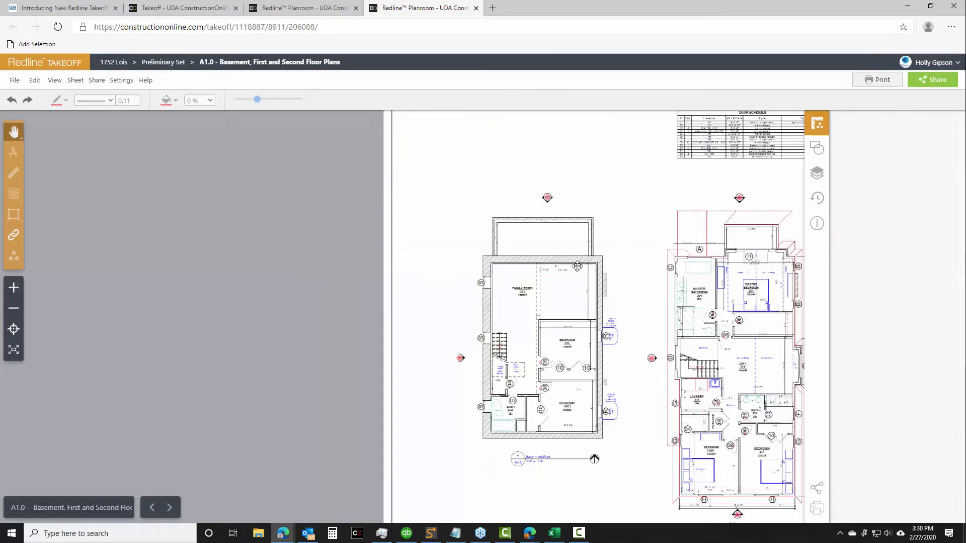
Delete the Exterior Doors takeoff from the Windows and Doors group
{"action": "left_click_drag", "start_coordinate": [538, 175], "coordinate": [307, 143]}
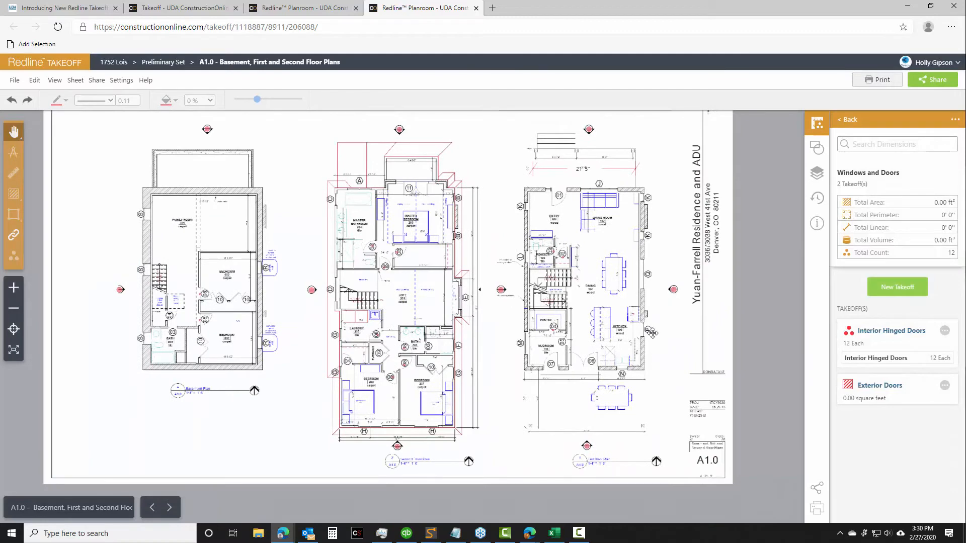
{"action": "left_click", "coordinate": [943, 386]}
{"action": "left_click", "coordinate": [905, 445]}
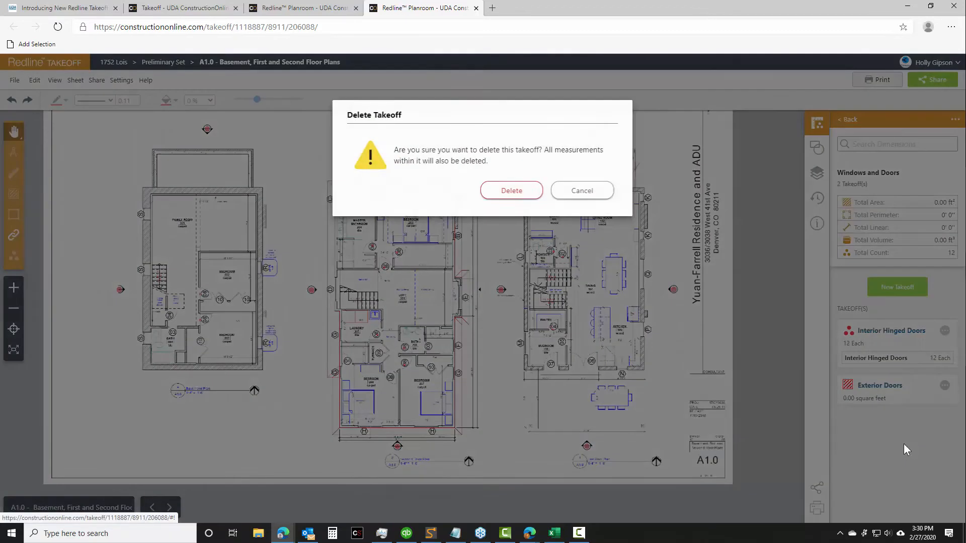
{"action": "left_click", "coordinate": [511, 193]}
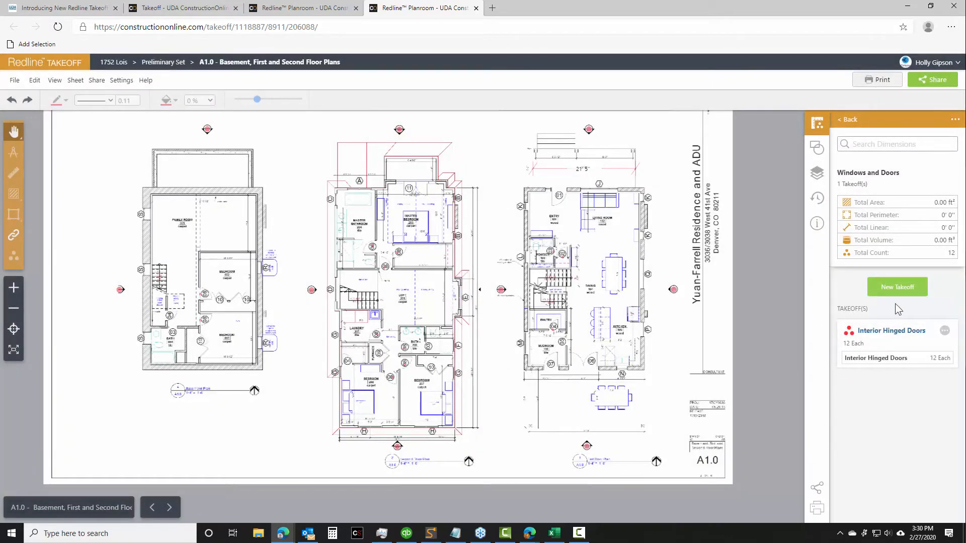
Start a count takeoff named "Interior Closet Doors" in the Windows and Doors group
{"action": "left_click", "coordinate": [898, 289]}
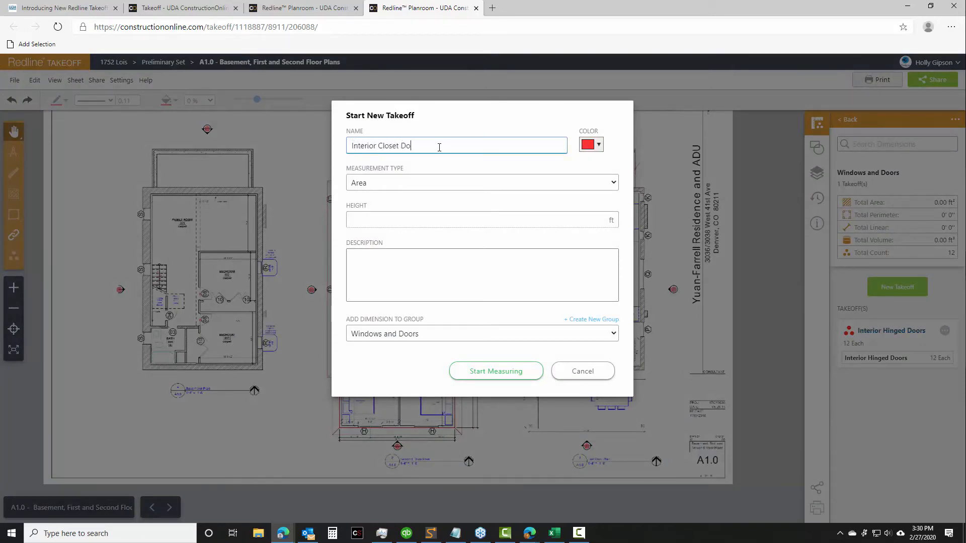
{"action": "left_click", "coordinate": [416, 180]}
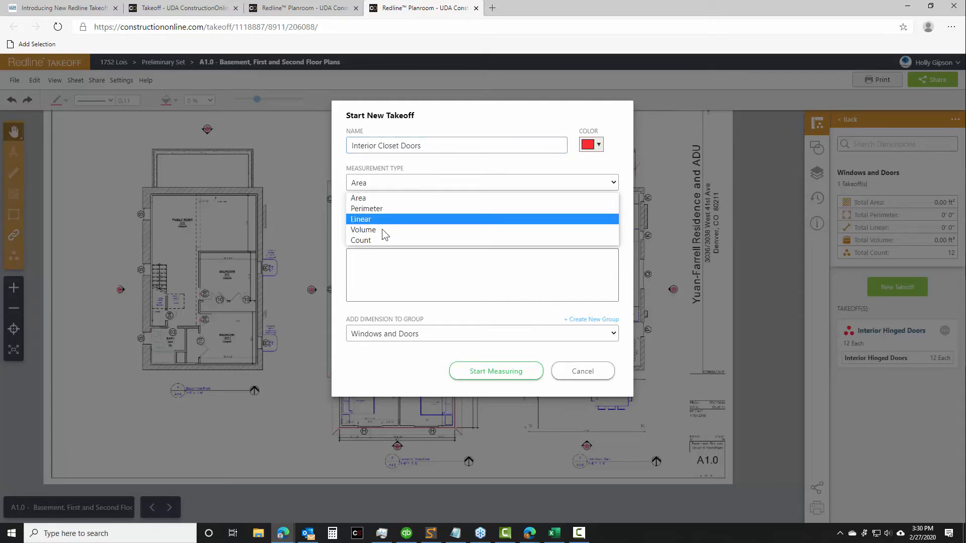
{"action": "left_click", "coordinate": [379, 240]}
{"action": "left_click", "coordinate": [509, 374]}
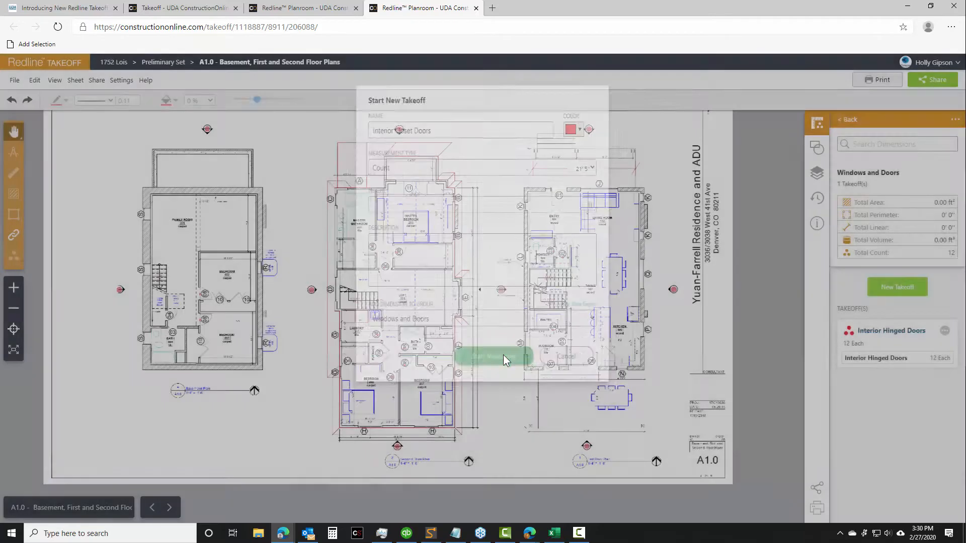
Count the four closet doors marked 10: one in Bedroom 207, two in Bedroom 002, and one in Bedroom 003
{"action": "scroll", "coordinate": [404, 340], "scroll_direction": "up", "scroll_amount": 3}
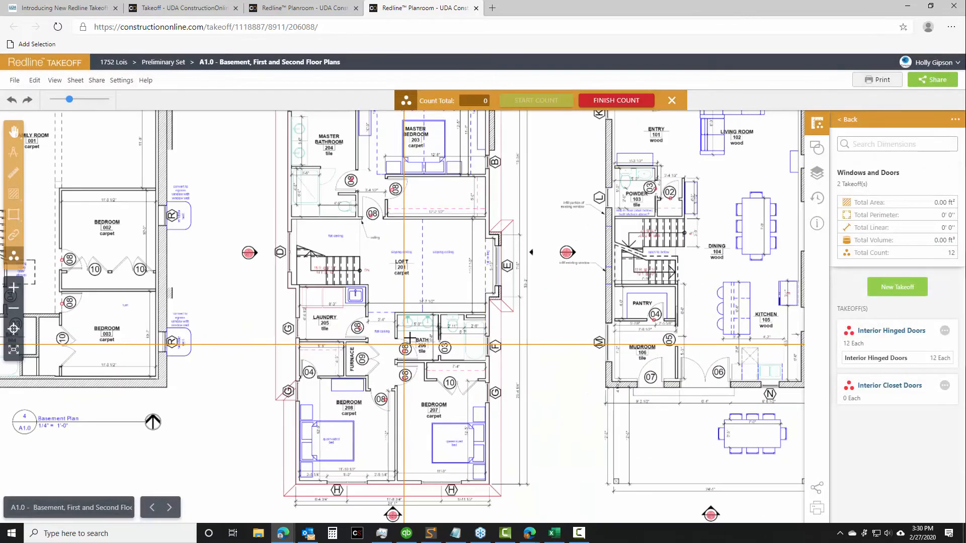
{"action": "left_click", "coordinate": [450, 387]}
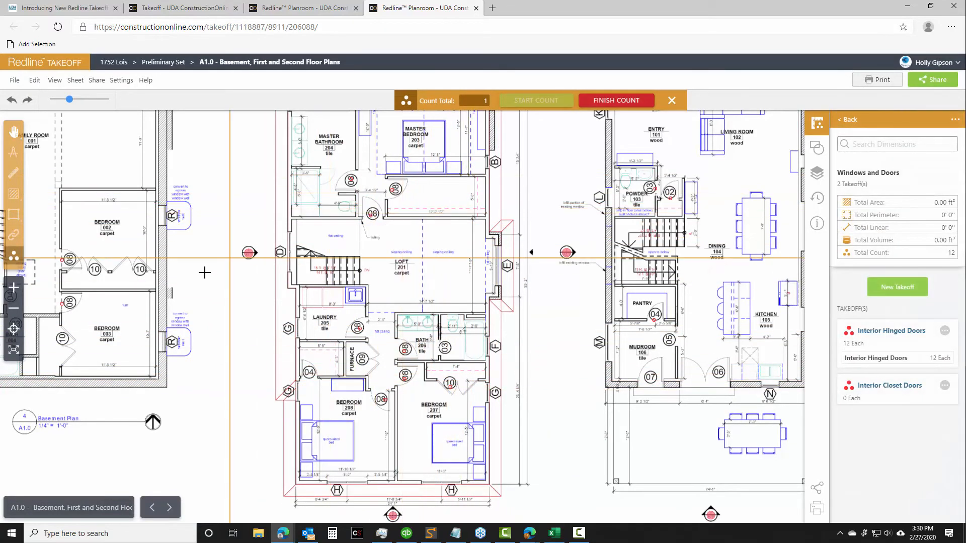
{"action": "left_click", "coordinate": [88, 269]}
{"action": "left_click", "coordinate": [135, 270]}
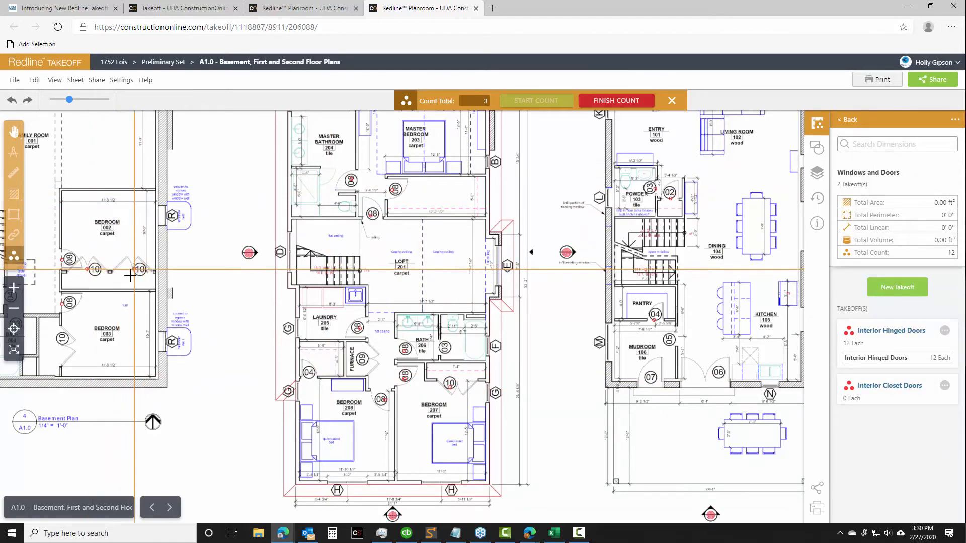
{"action": "left_click", "coordinate": [63, 345]}
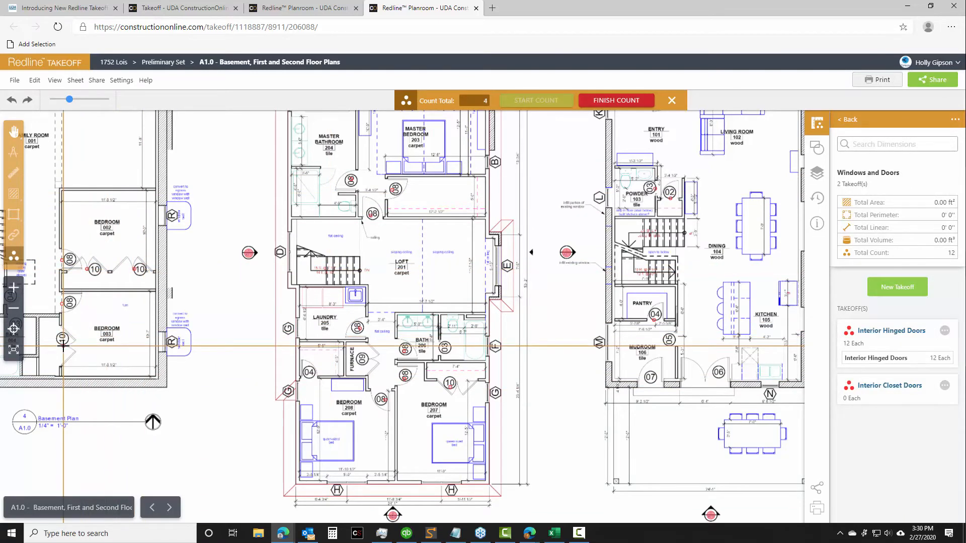
Finish the closet door count and name it "Bi-Fold Closet Doors"
{"action": "left_click", "coordinate": [612, 100]}
{"action": "left_click", "coordinate": [808, 174]}
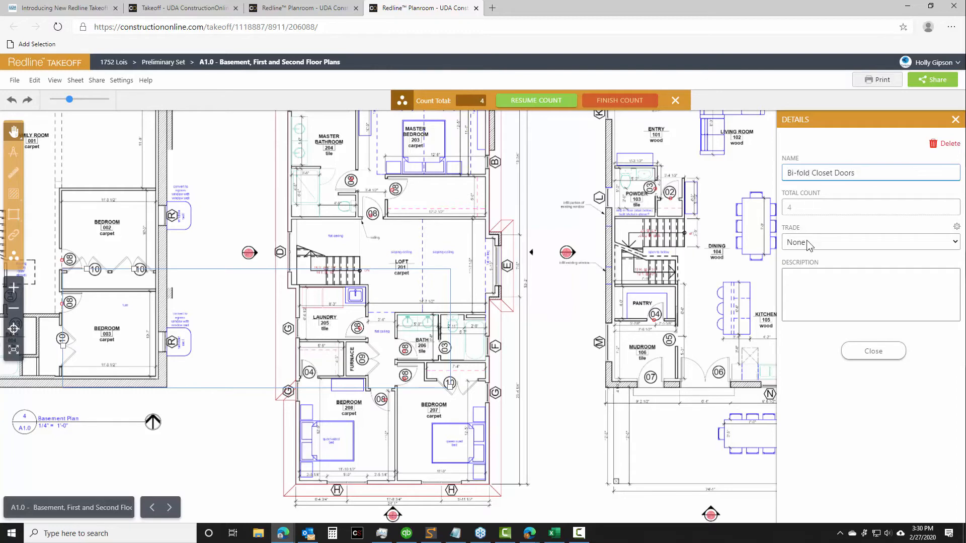
{"action": "left_click", "coordinate": [883, 354]}
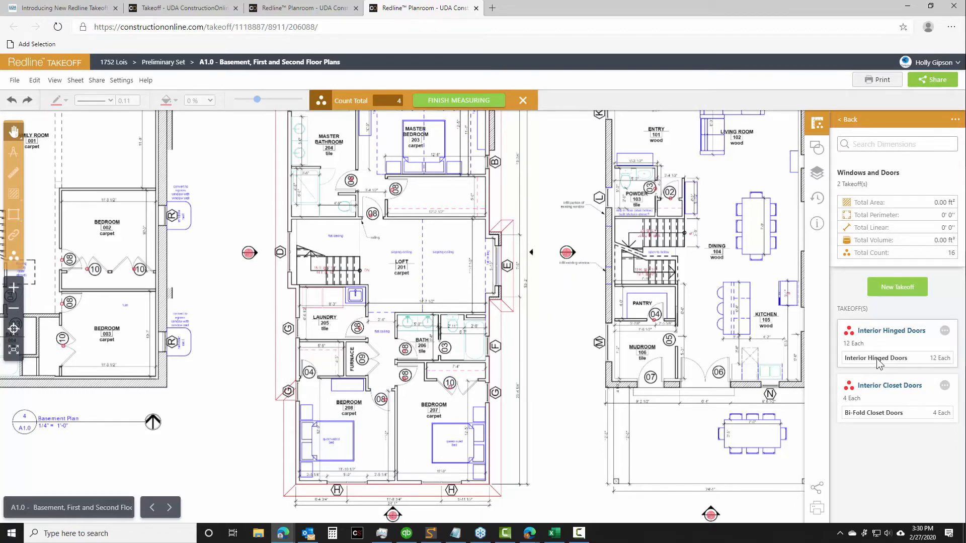
Return to the list of dimension groups and finish measuring the Interior Closet Doors takeoff
{"action": "scroll", "coordinate": [583, 252], "scroll_direction": "down", "scroll_amount": 5}
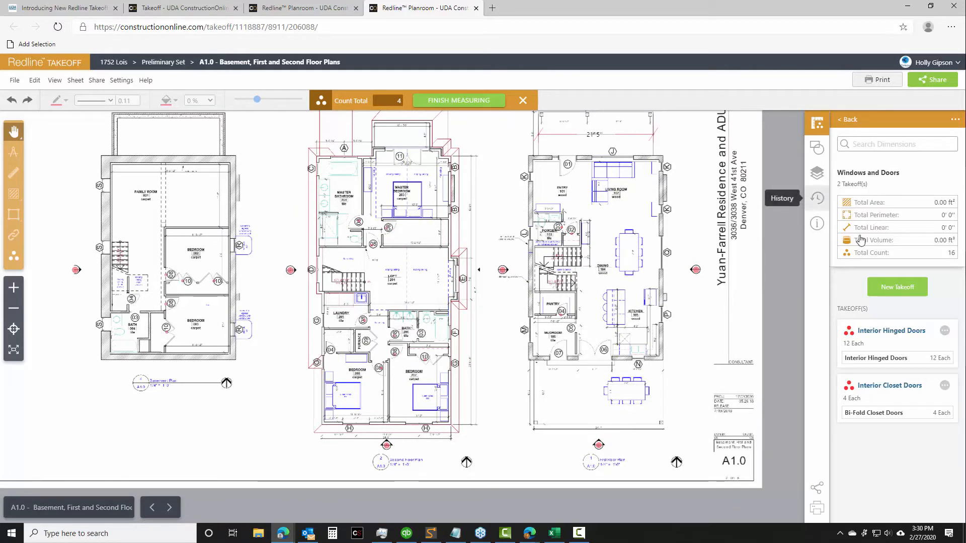
{"action": "left_click", "coordinate": [850, 120]}
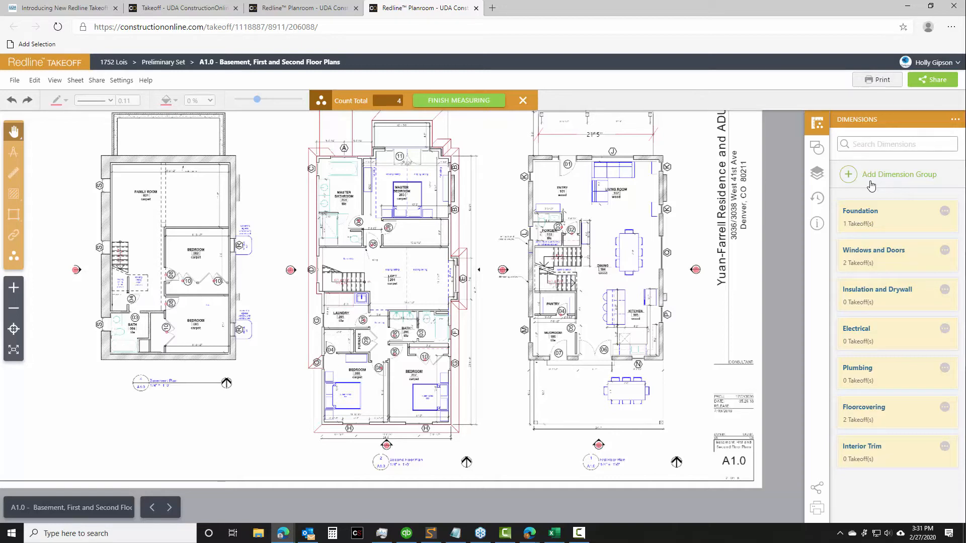
{"action": "left_click", "coordinate": [455, 104]}
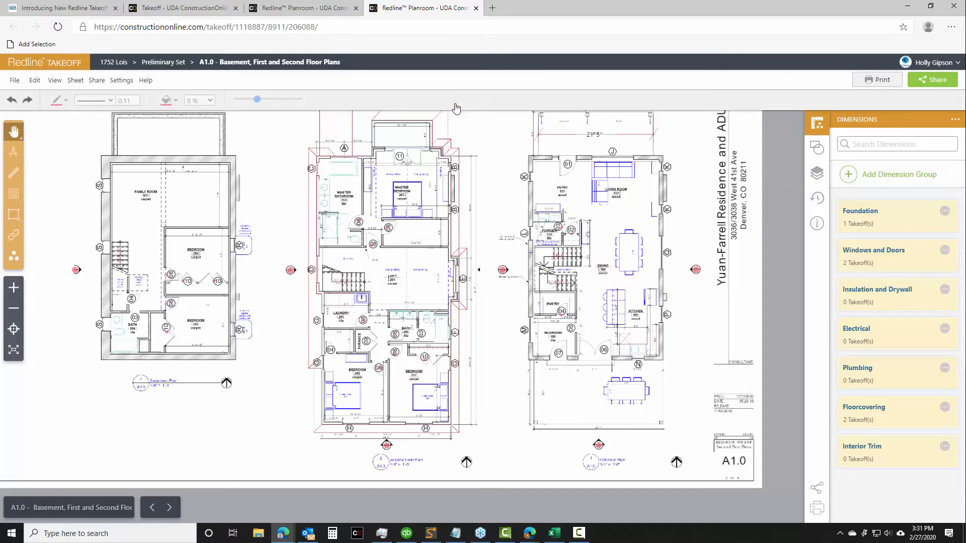
Open the Interior Trim dimension group
{"action": "left_click_drag", "start_coordinate": [687, 232], "coordinate": [556, 246]}
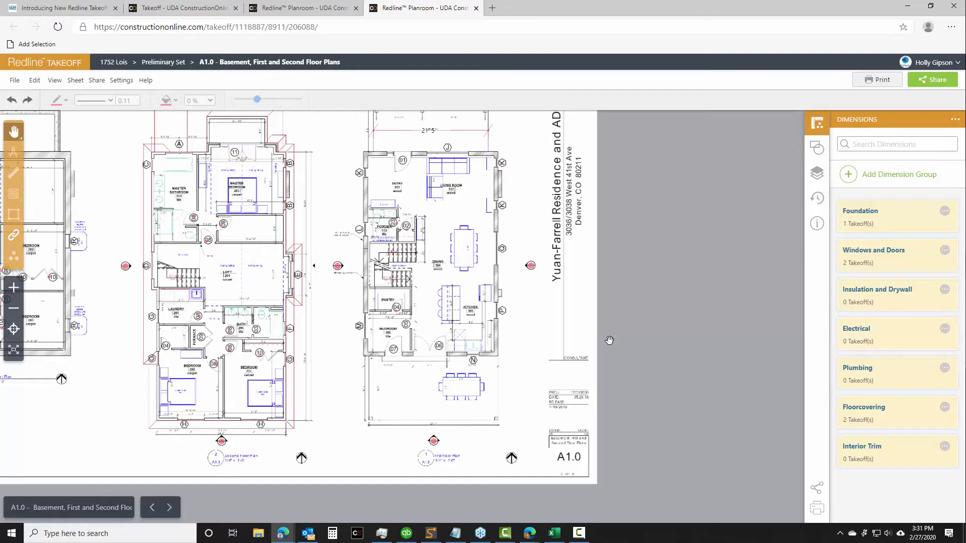
{"action": "left_click", "coordinate": [877, 458]}
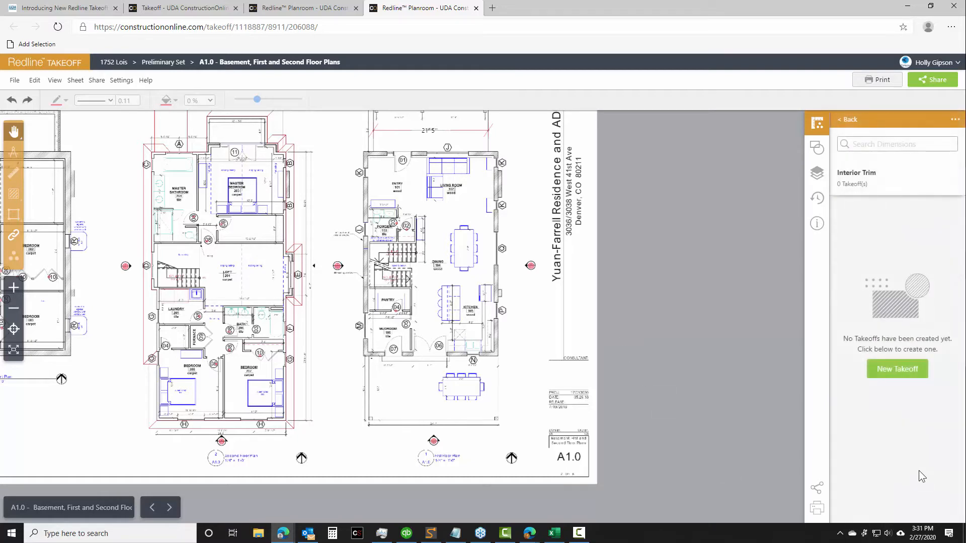
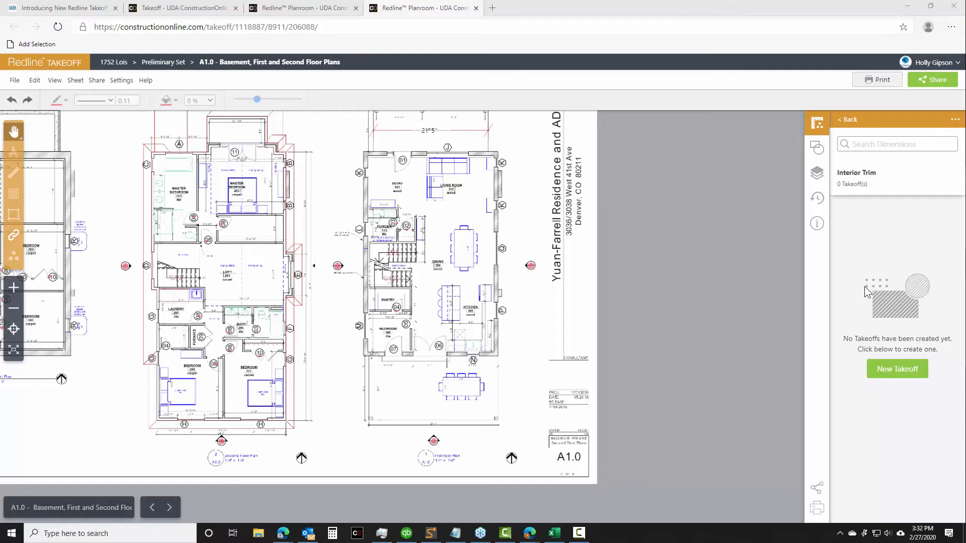
Start a green perimeter takeoff named "Baseboards" in the Interior Trim group
{"action": "left_click", "coordinate": [884, 374]}
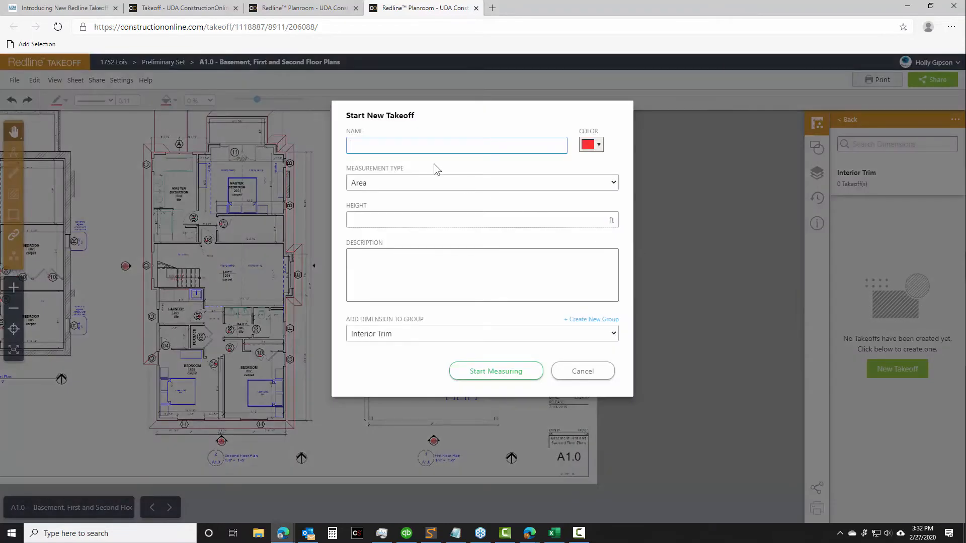
{"action": "type", "text": "Baseboards"}
{"action": "left_click", "coordinate": [593, 144]}
{"action": "left_click", "coordinate": [634, 163]}
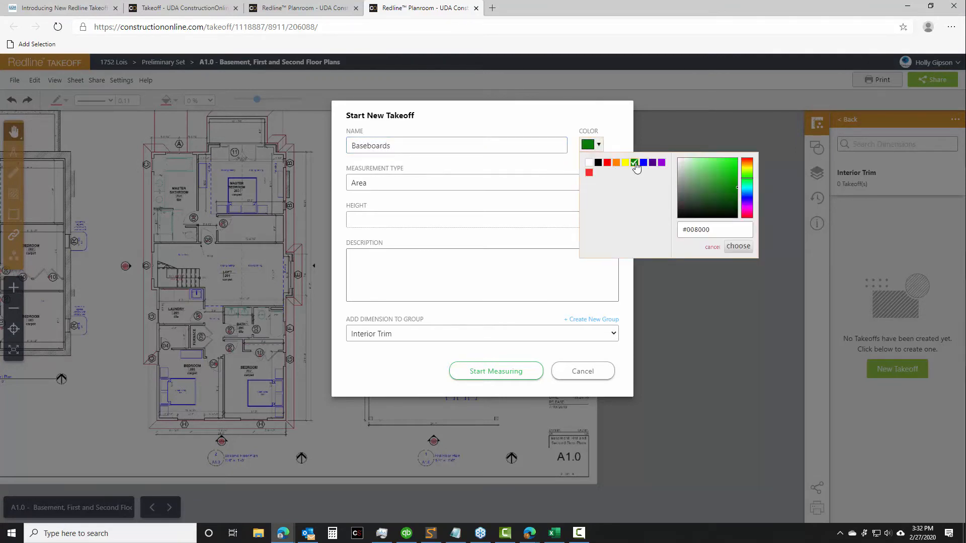
{"action": "left_click", "coordinate": [419, 159]}
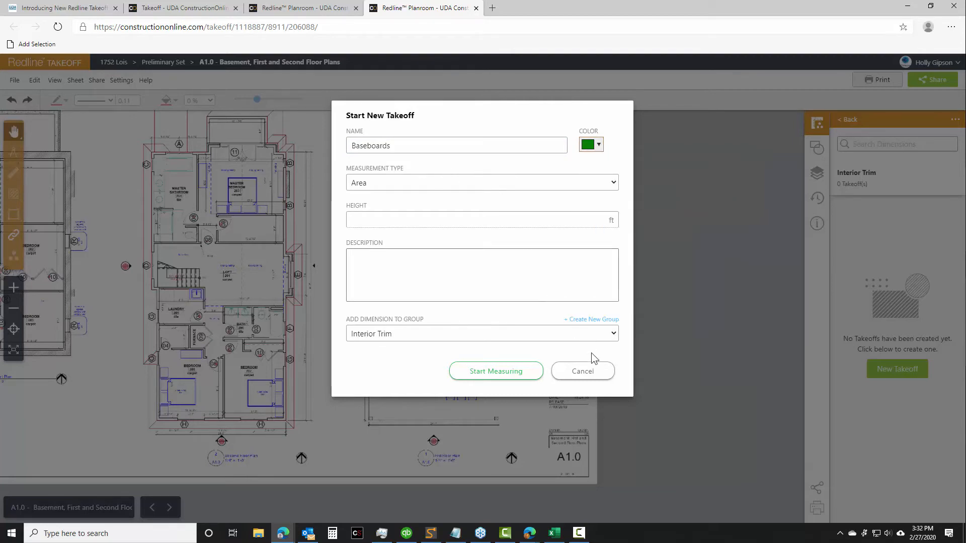
{"action": "left_click", "coordinate": [369, 181]}
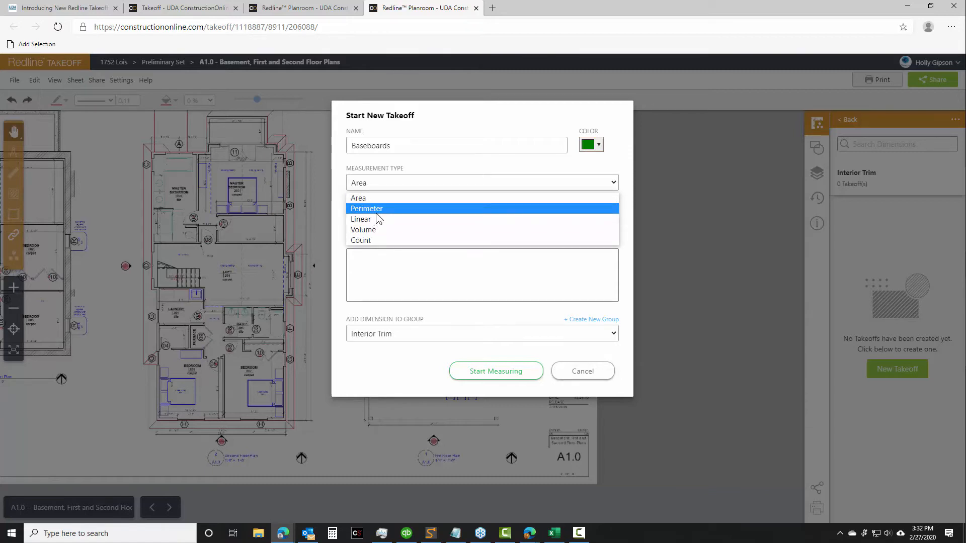
{"action": "left_click", "coordinate": [376, 212]}
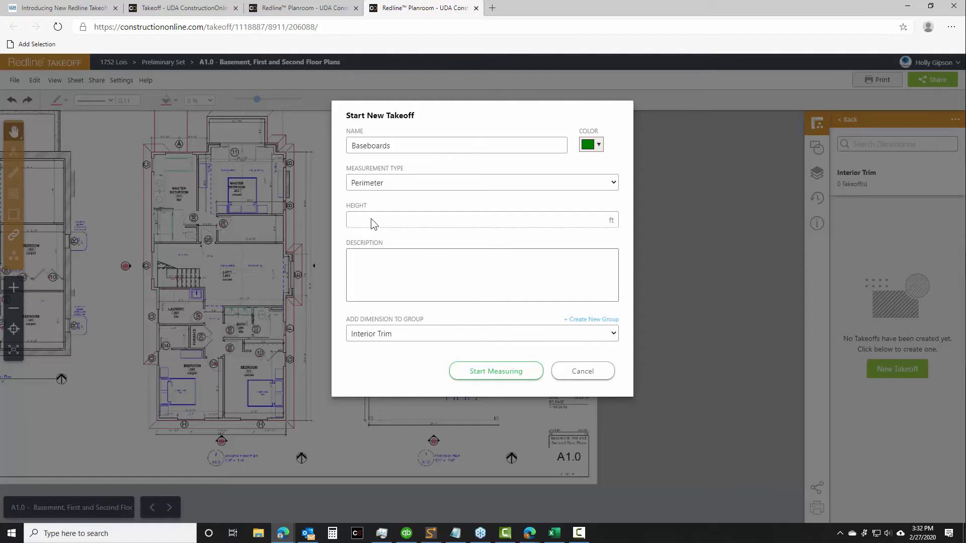
{"action": "left_click", "coordinate": [511, 374]}
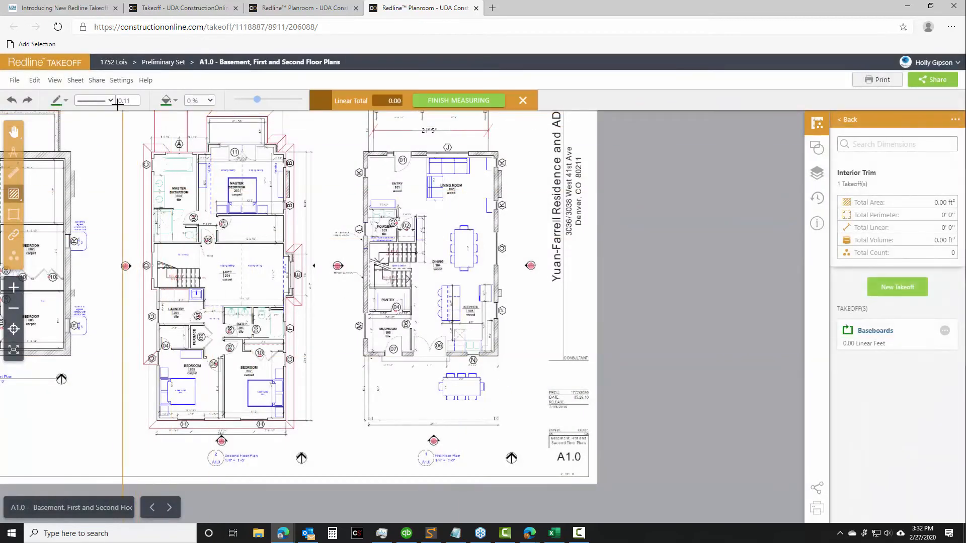
Set the line width to 1 and outline the first floor plan along its exterior walls, about 120 ft in perimeter
{"action": "left_click", "coordinate": [136, 99]}
{"action": "left_click", "coordinate": [135, 99]}
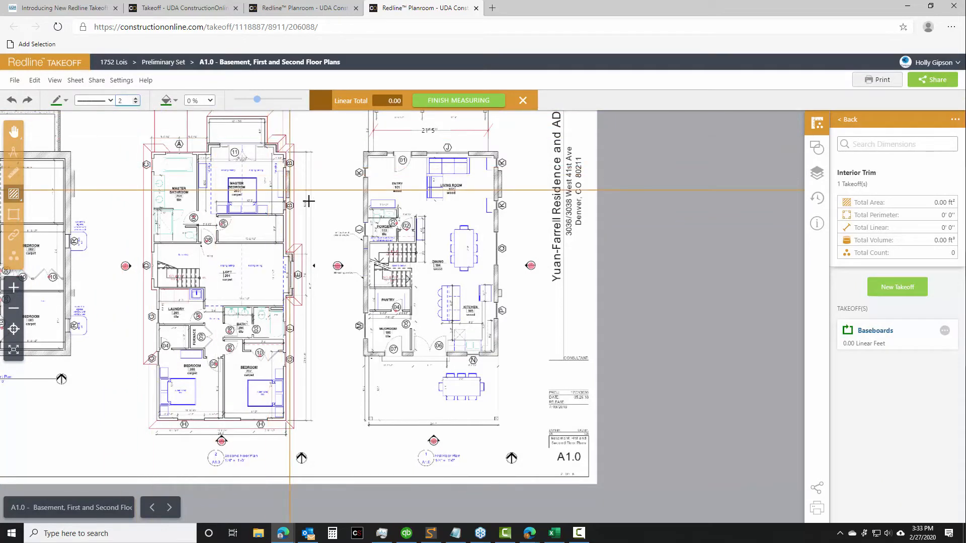
{"action": "left_click", "coordinate": [135, 104]}
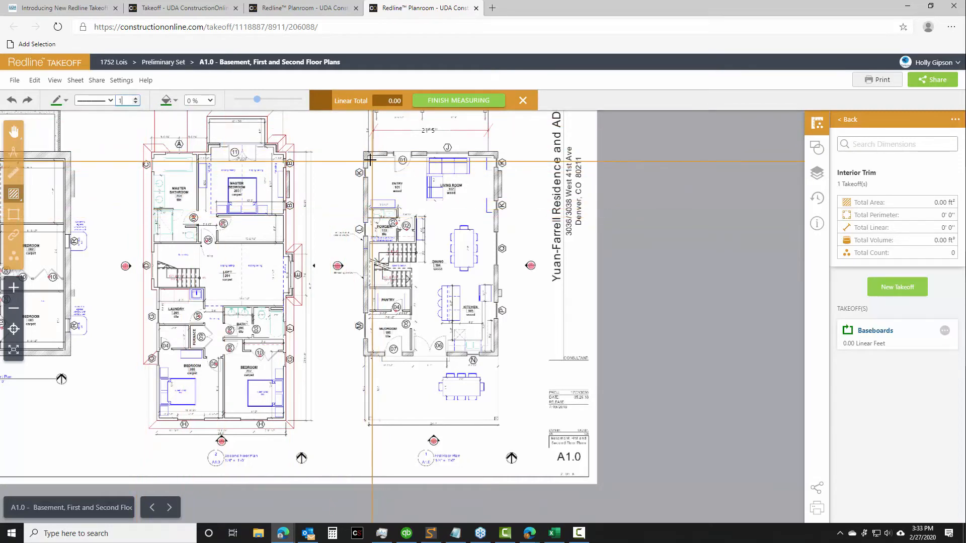
{"action": "mouse_move", "coordinate": [18, 199]}
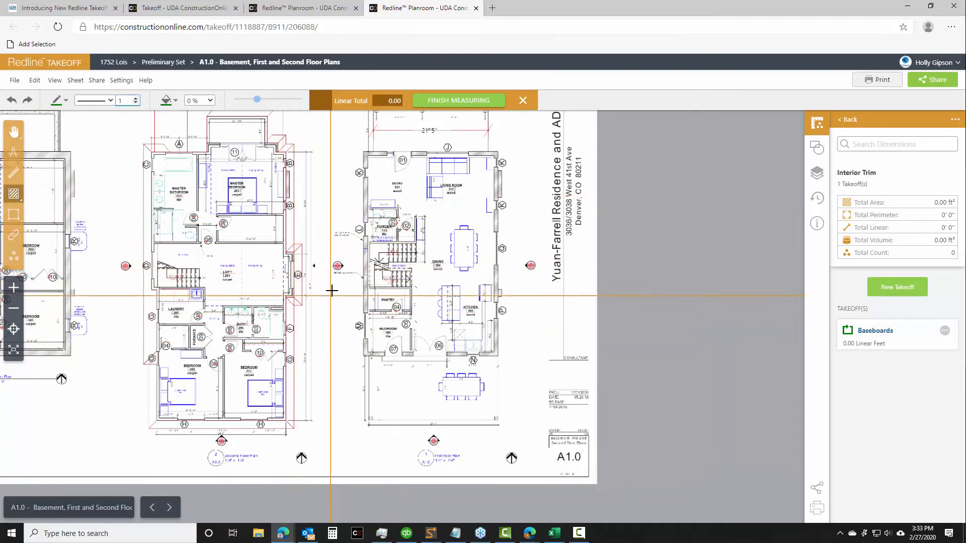
{"action": "left_click", "coordinate": [369, 157]}
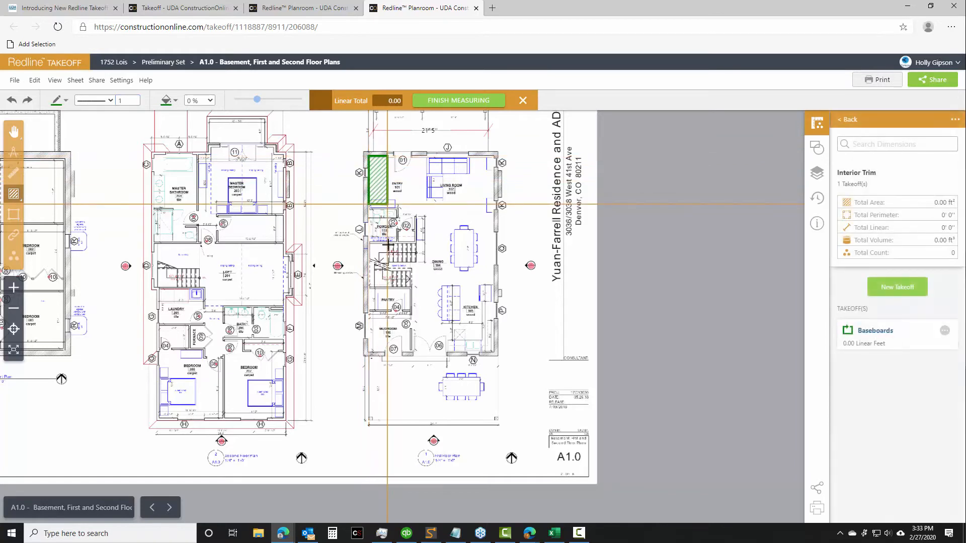
{"action": "left_click", "coordinate": [496, 352]}
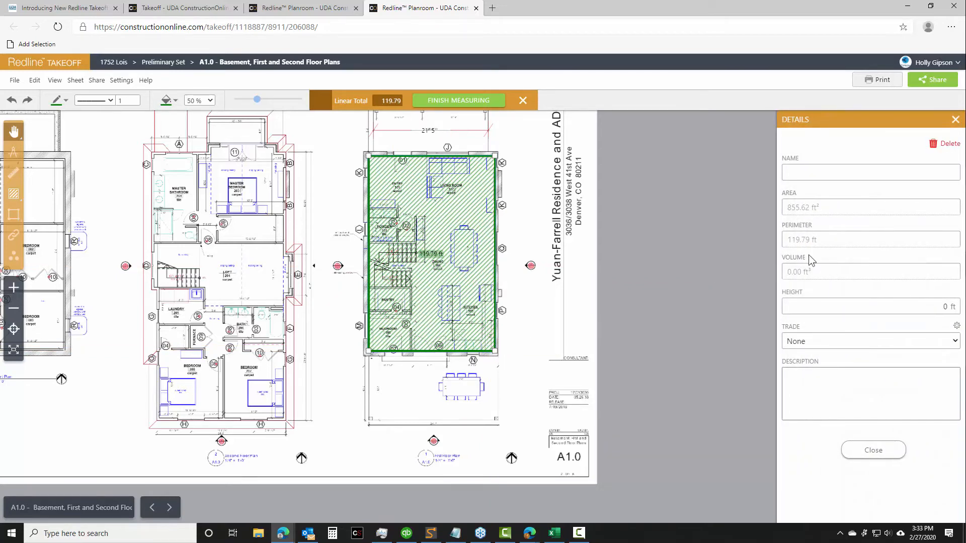
Name the first floor perimeter measurement "Baseboards" and close its details
{"action": "left_click", "coordinate": [816, 173]}
{"action": "type", "text": "Baseboards"}
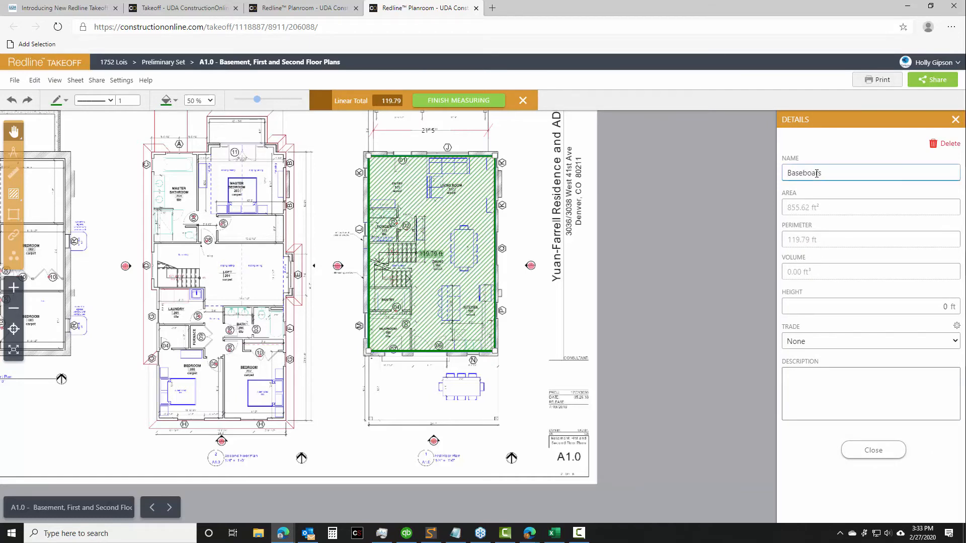
{"action": "key", "text": "BackSpace"}
{"action": "type", "text": "ds"}
{"action": "left_click", "coordinate": [883, 448]}
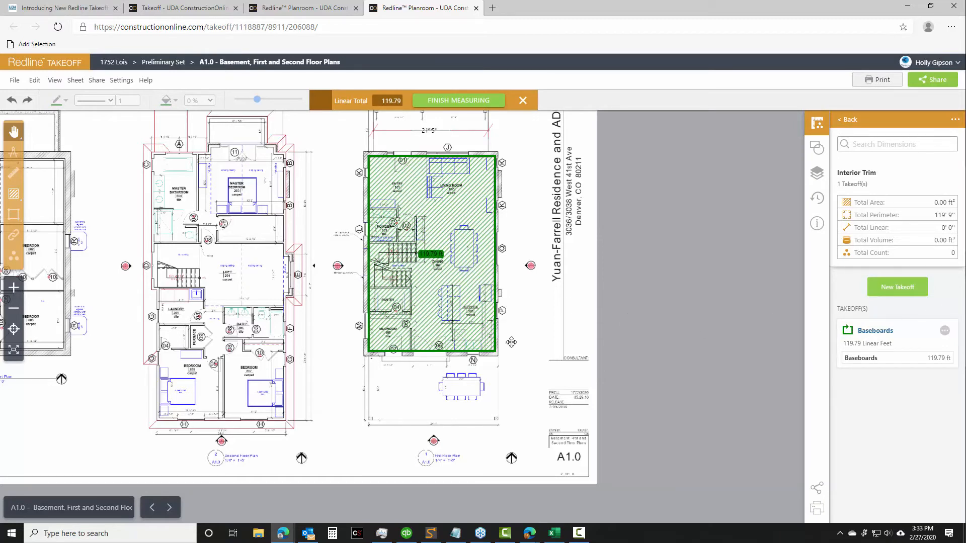
Start a green linear takeoff named "Upstairs Baseboards" in the Interior Trim group
{"action": "left_click_drag", "start_coordinate": [352, 374], "coordinate": [498, 361]}
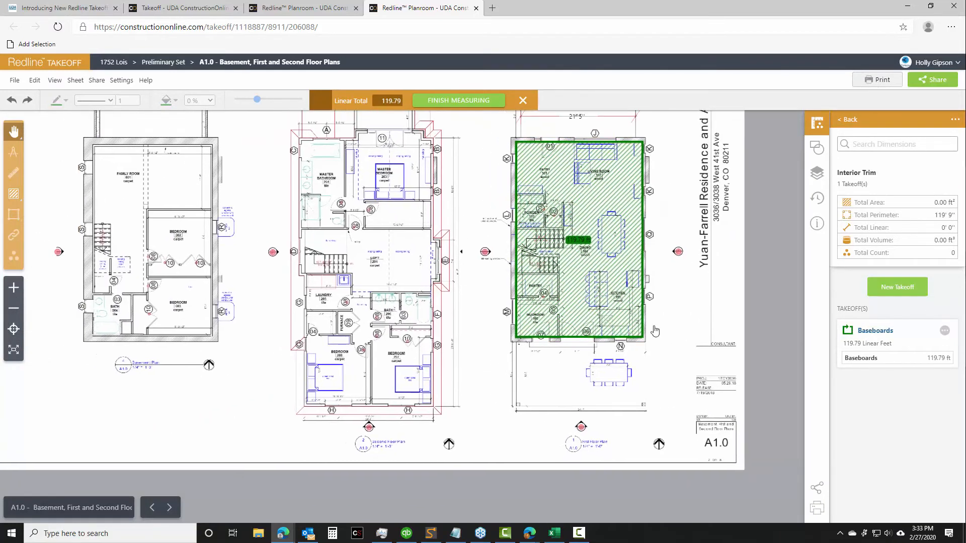
{"action": "left_click", "coordinate": [898, 288]}
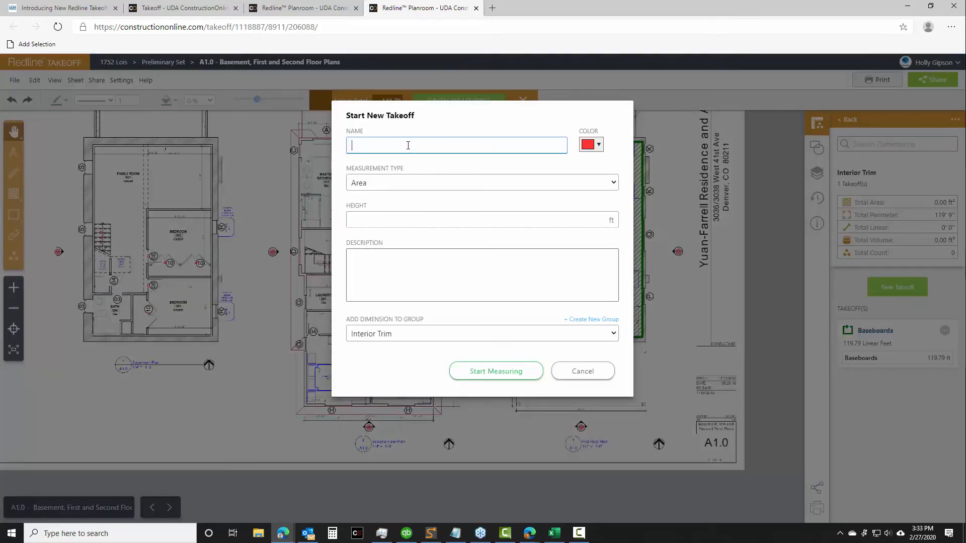
{"action": "type", "text": "Upstairs Baseboards"}
{"action": "left_click", "coordinate": [598, 146]}
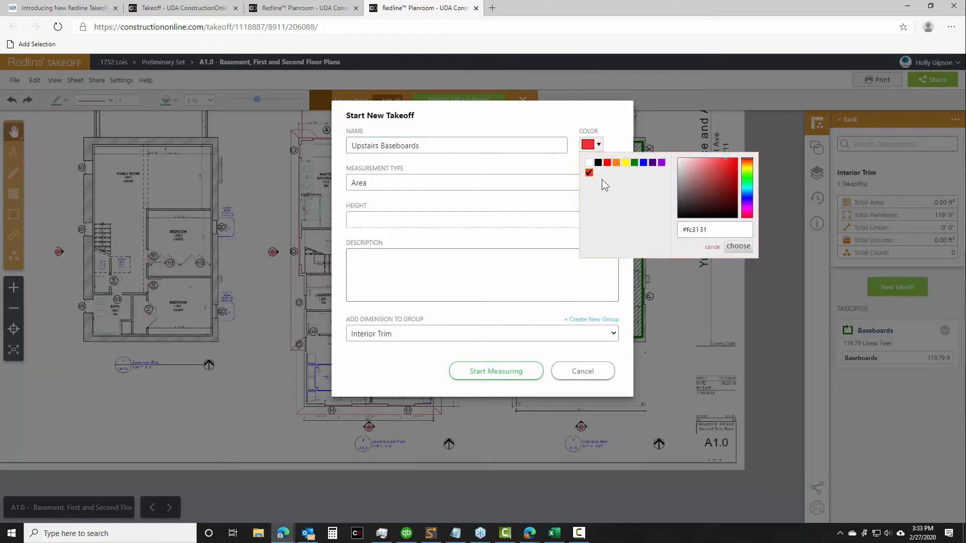
{"action": "left_click", "coordinate": [635, 163]}
{"action": "left_click", "coordinate": [442, 184]}
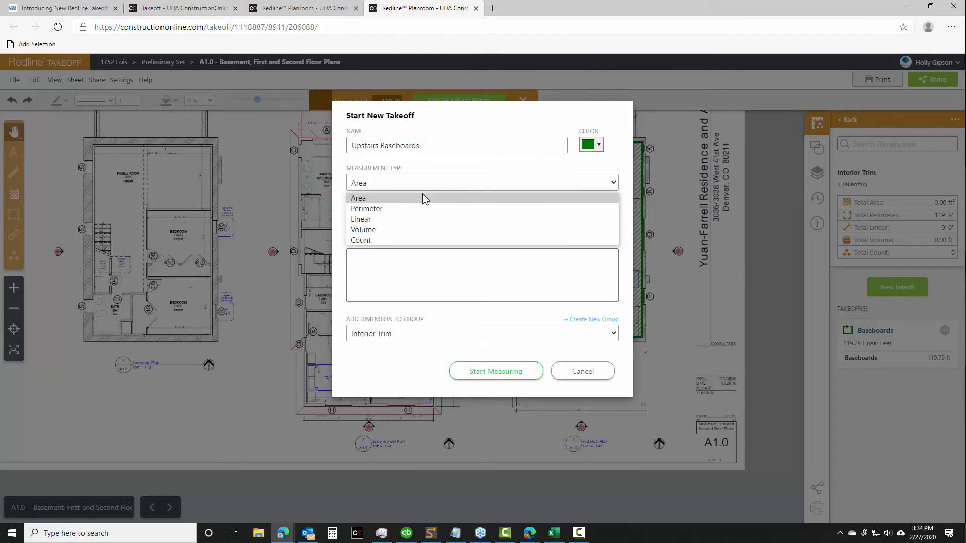
{"action": "left_click", "coordinate": [378, 220]}
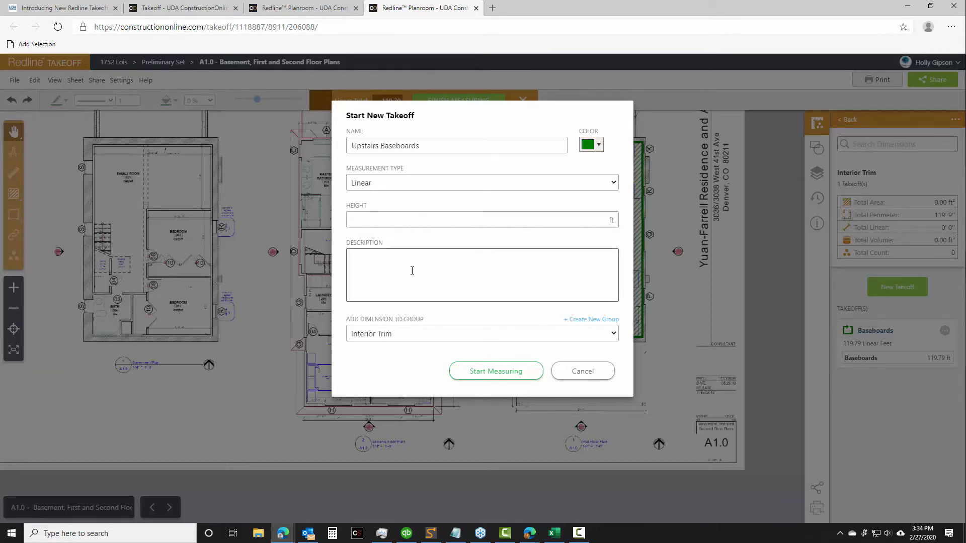
{"action": "left_click", "coordinate": [493, 371]}
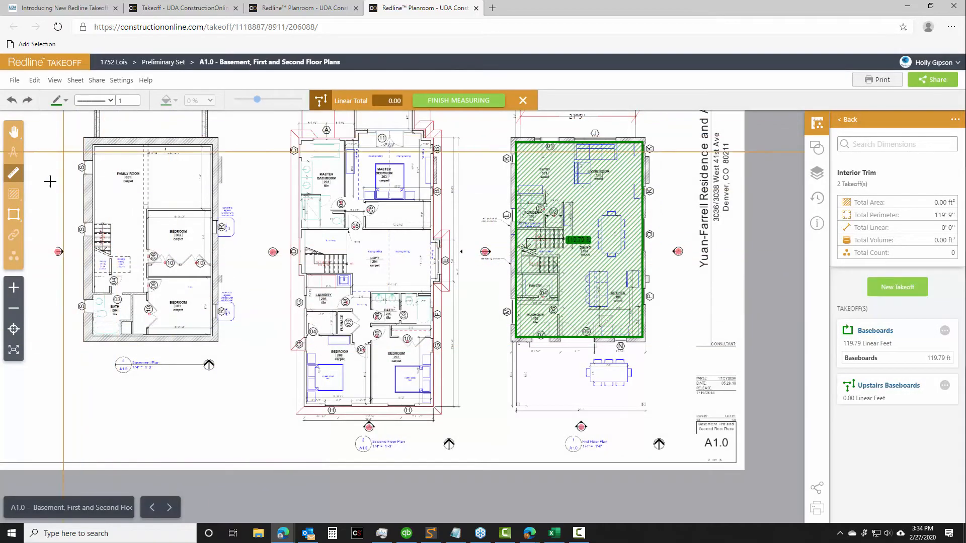
Measure the second floor's laundry walls and the wall between stairs and master bathroom with the Segment tool, about 29 ft in total
{"action": "mouse_move", "coordinate": [14, 214]}
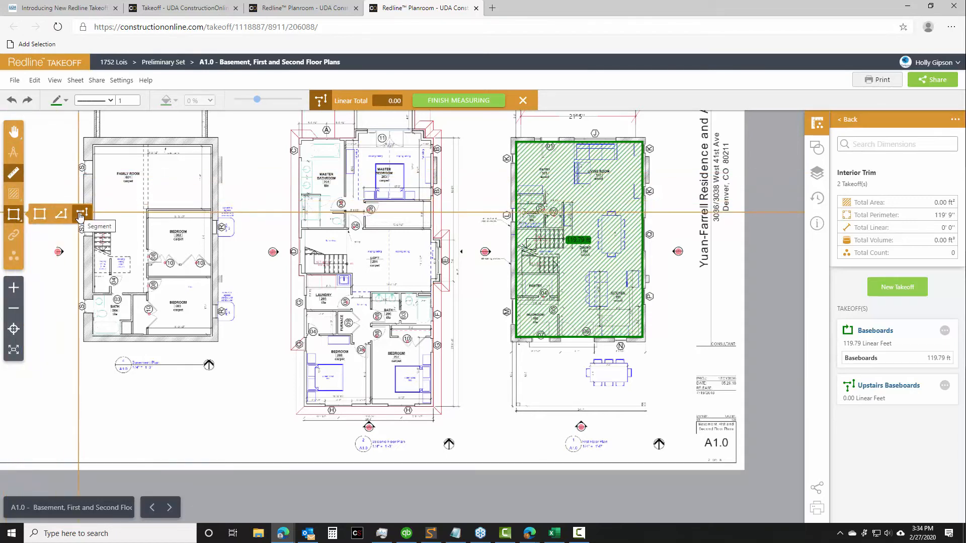
{"action": "left_click", "coordinate": [80, 215]}
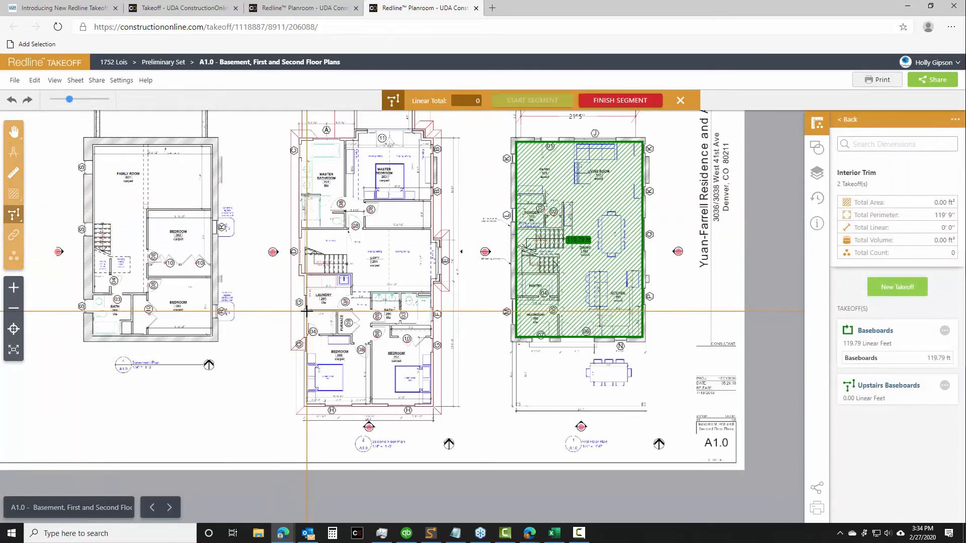
{"action": "left_click", "coordinate": [350, 311]}
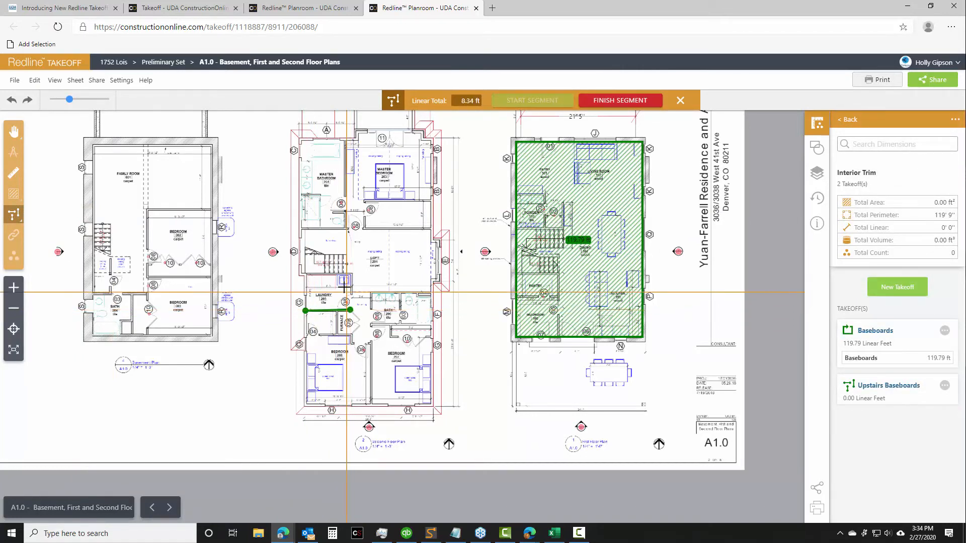
{"action": "left_click", "coordinate": [351, 294]}
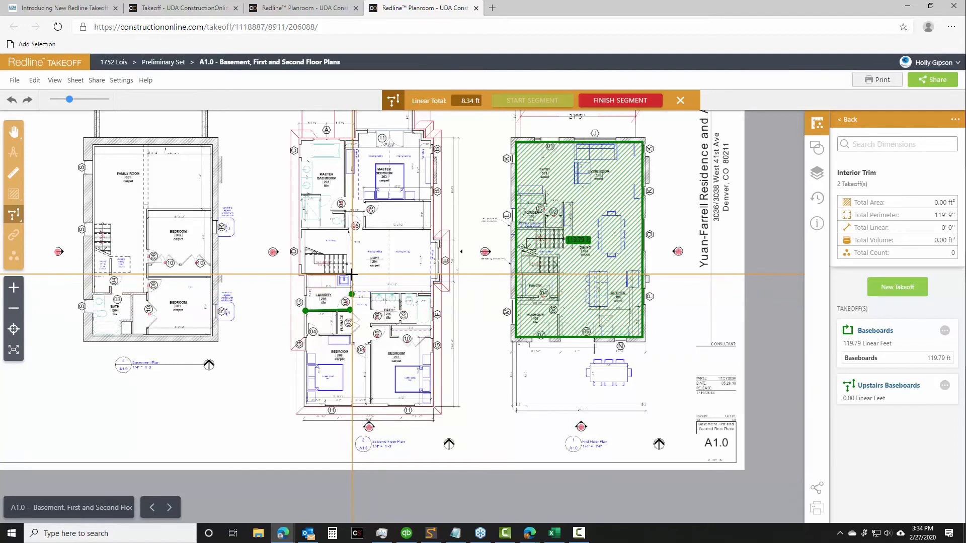
{"action": "left_click", "coordinate": [351, 274]}
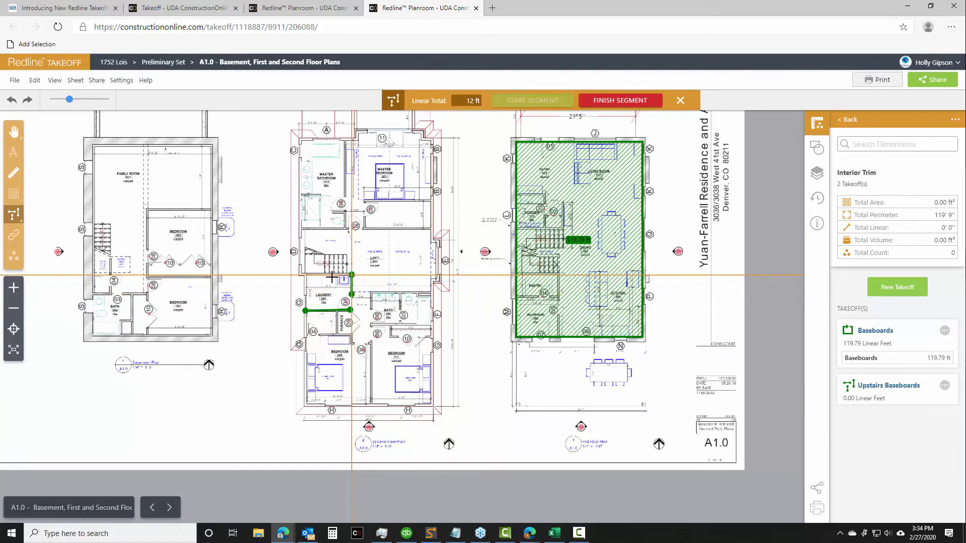
{"action": "left_click", "coordinate": [305, 275]}
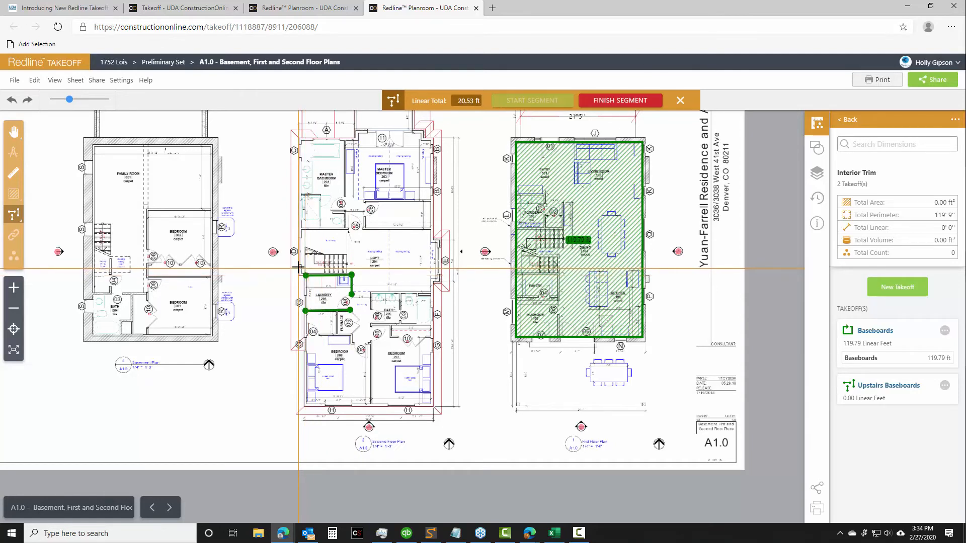
{"action": "left_click", "coordinate": [302, 230]}
{"action": "double_click", "coordinate": [348, 230]}
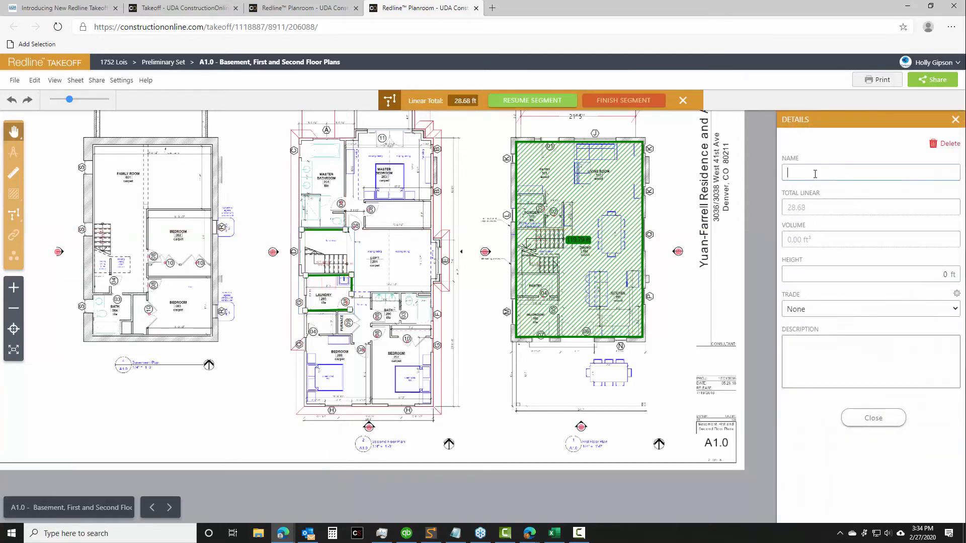
Name the segment measurement "Interior Wall Trim" and close its details
{"action": "left_click", "coordinate": [817, 174]}
{"action": "type", "text": "interior wall trim"}
{"action": "left_click", "coordinate": [874, 418]}
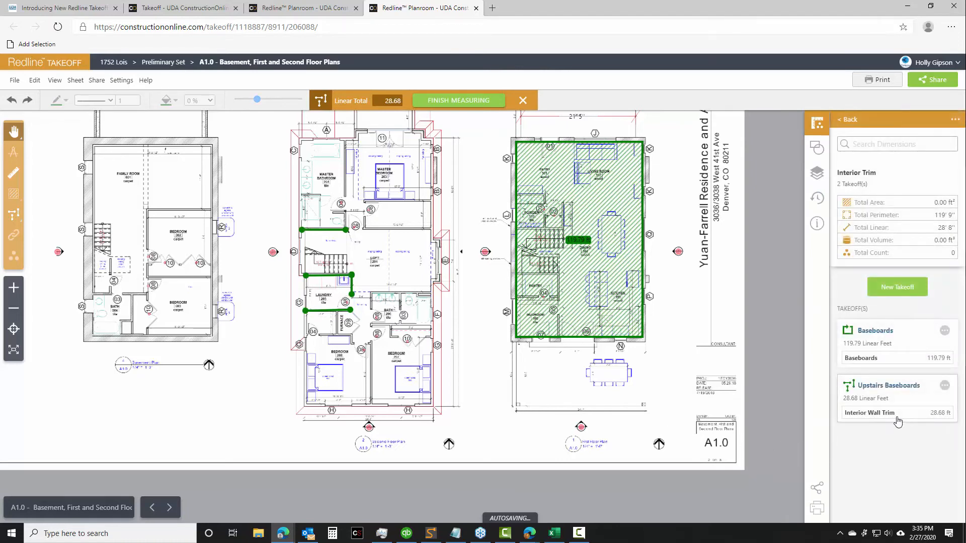
Add a multi-segment measurement of about 60.6 ft to the Upstairs Baseboards takeoff, tracing the master bathroom's and bedroom's outer walls and loft-side wall
{"action": "left_click", "coordinate": [944, 386]}
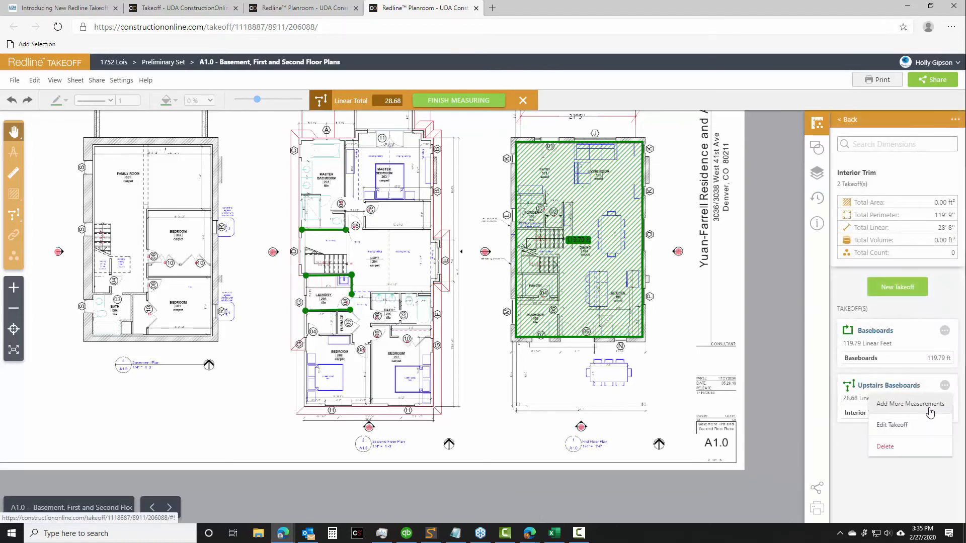
{"action": "left_click", "coordinate": [921, 404]}
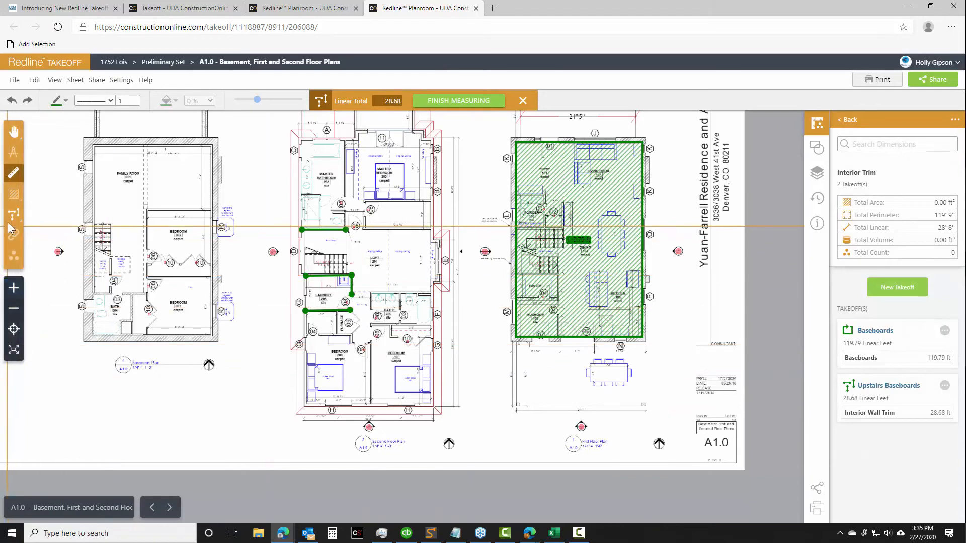
{"action": "mouse_move", "coordinate": [10, 214]}
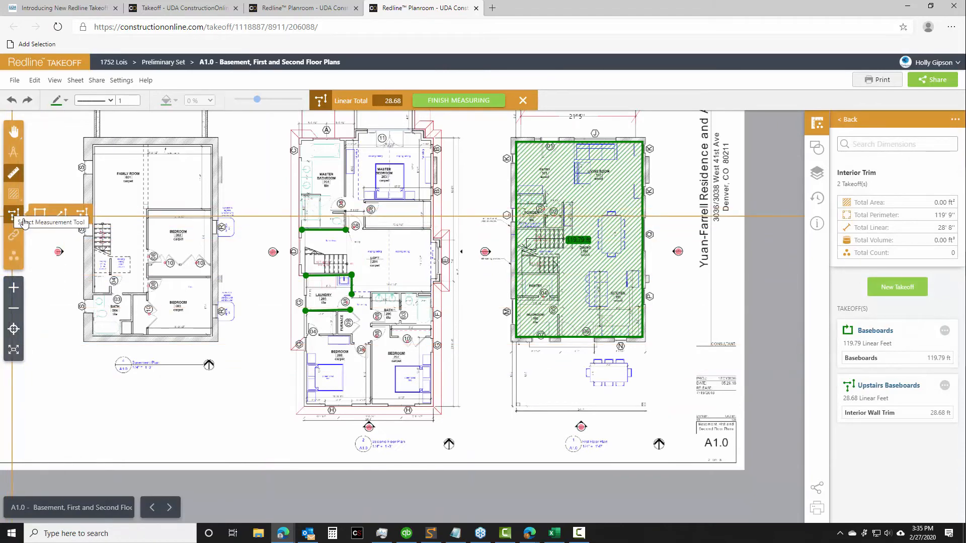
{"action": "left_click", "coordinate": [61, 214]}
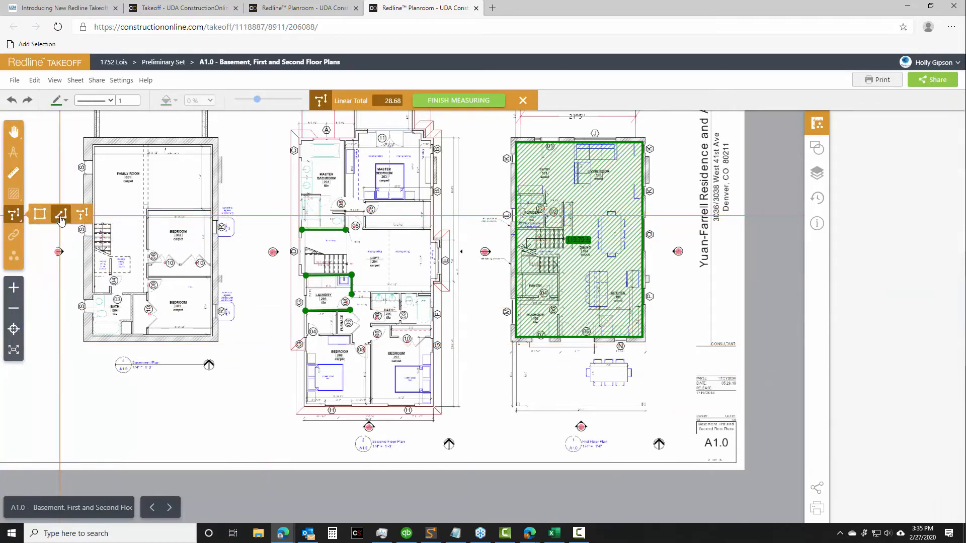
{"action": "left_click", "coordinate": [299, 140]}
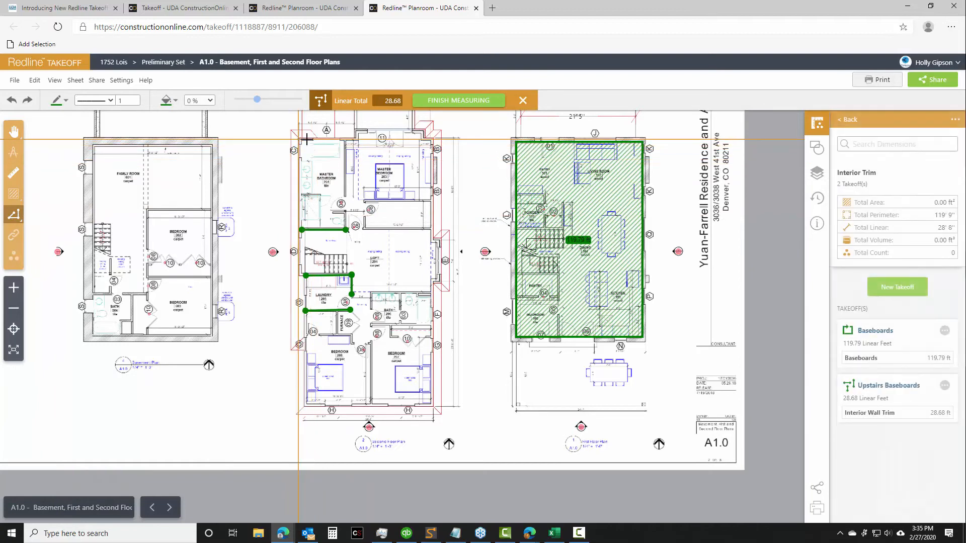
{"action": "left_click", "coordinate": [356, 139]}
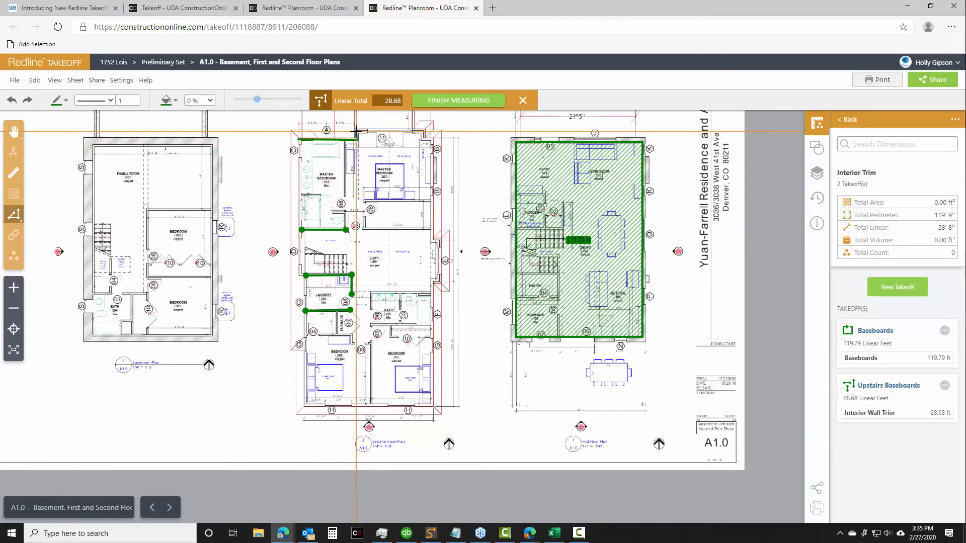
{"action": "left_click", "coordinate": [357, 131]}
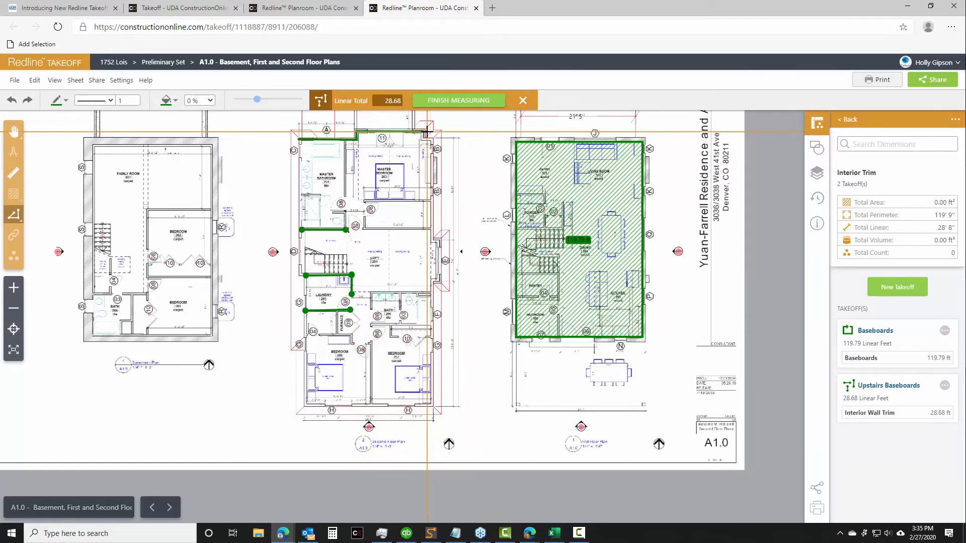
{"action": "left_click", "coordinate": [423, 133]}
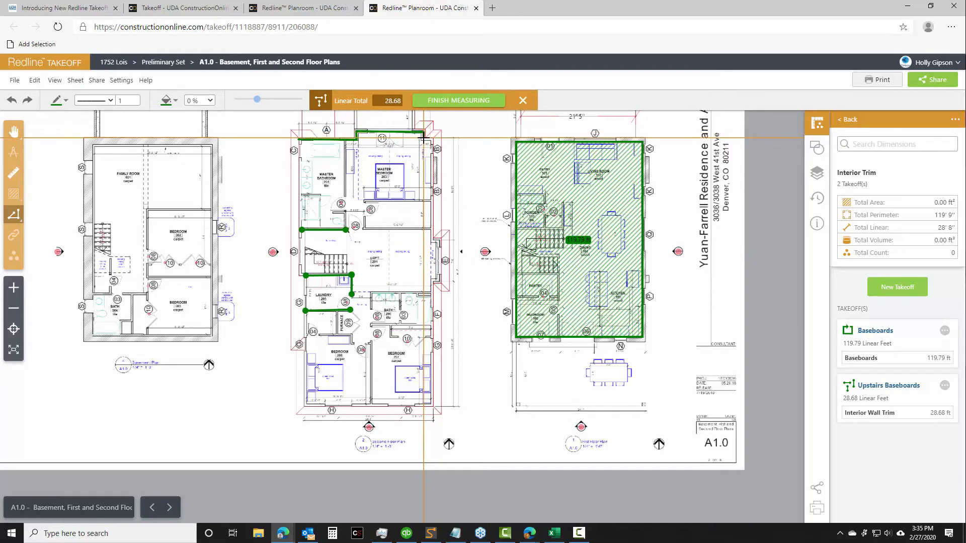
{"action": "left_click", "coordinate": [423, 140]}
{"action": "left_click", "coordinate": [431, 139]}
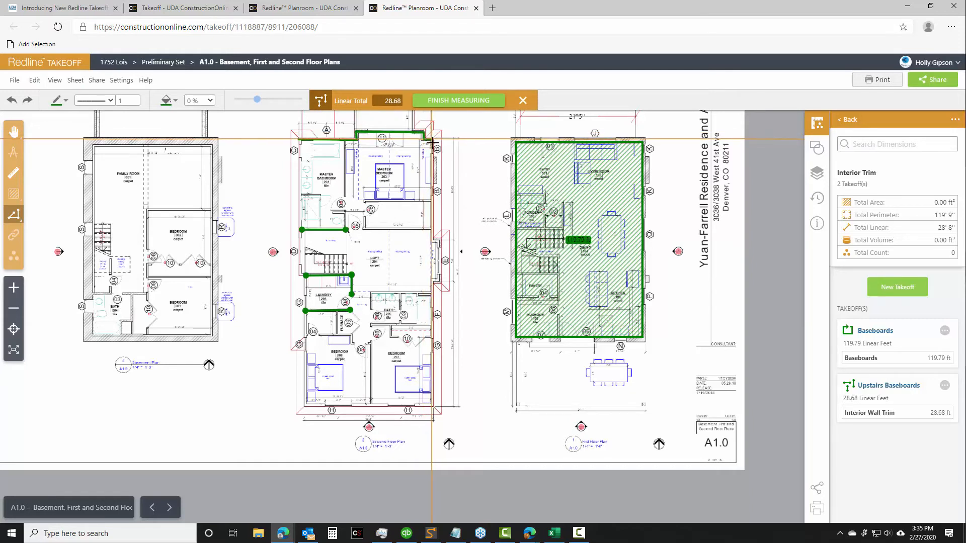
{"action": "left_click", "coordinate": [430, 229]}
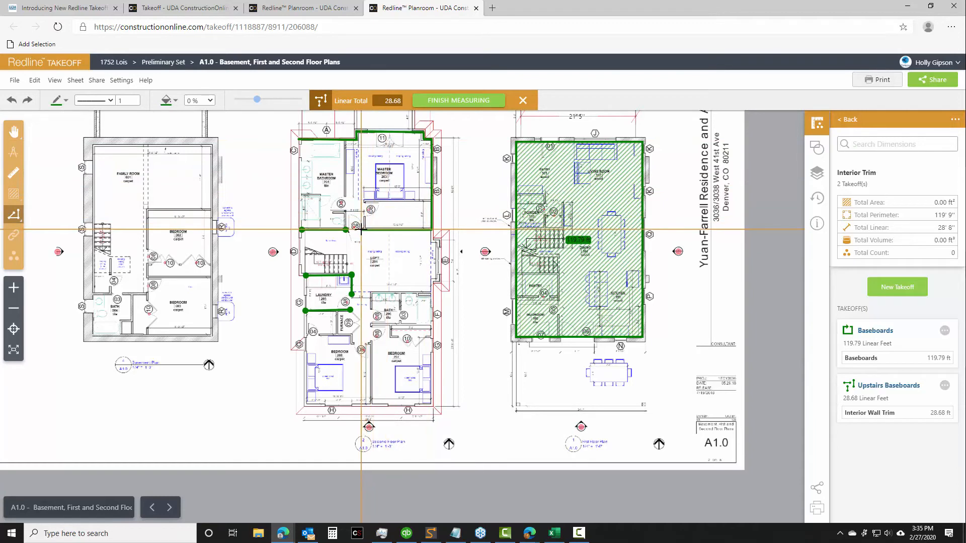
{"action": "left_click", "coordinate": [362, 230]}
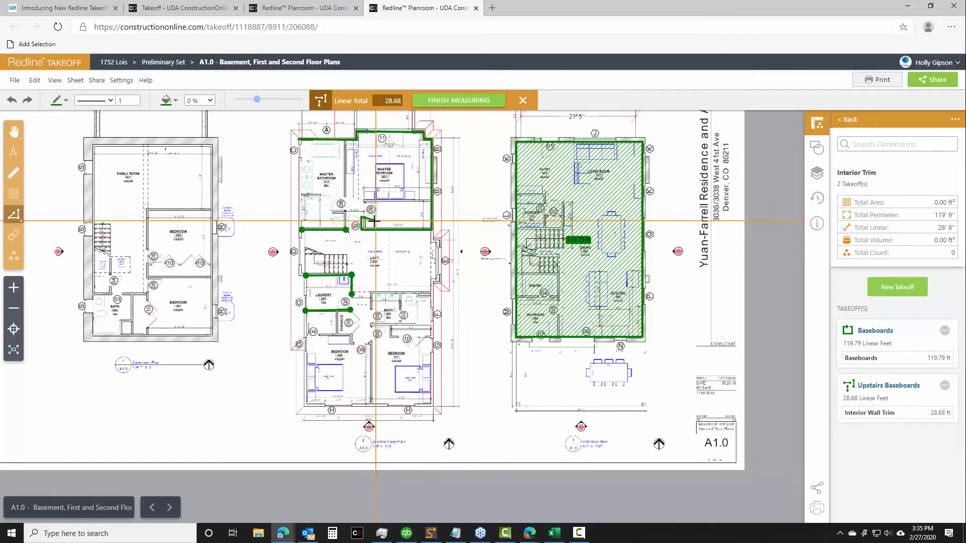
{"action": "double_click", "coordinate": [361, 218]}
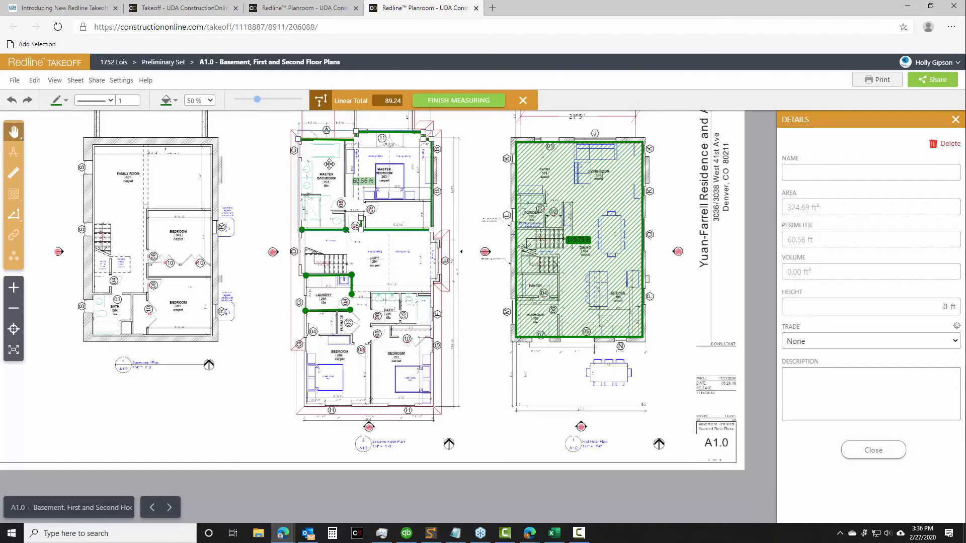
Name the master suite measurement "Bedroom Trim" and close its details
{"action": "scroll", "coordinate": [398, 211], "scroll_direction": "up", "scroll_amount": 4}
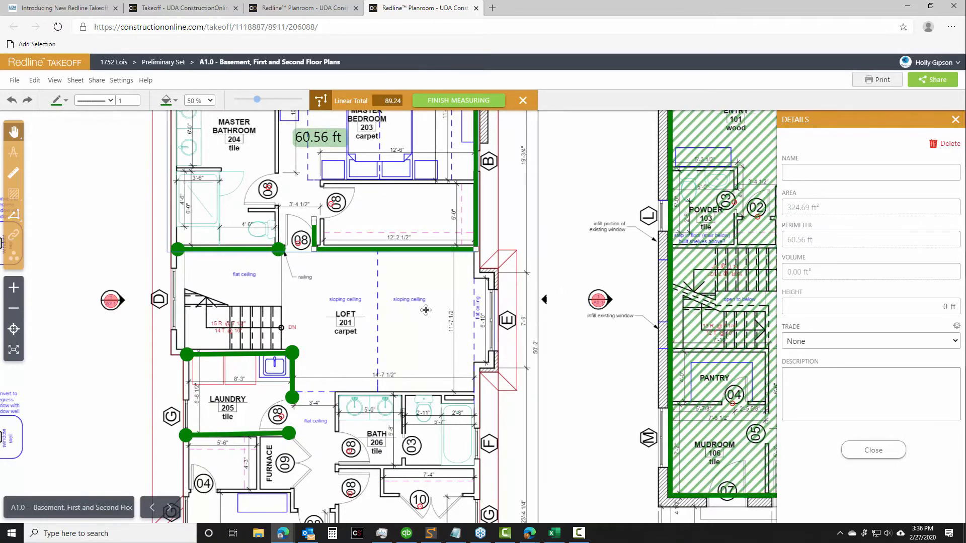
{"action": "left_click", "coordinate": [805, 175]}
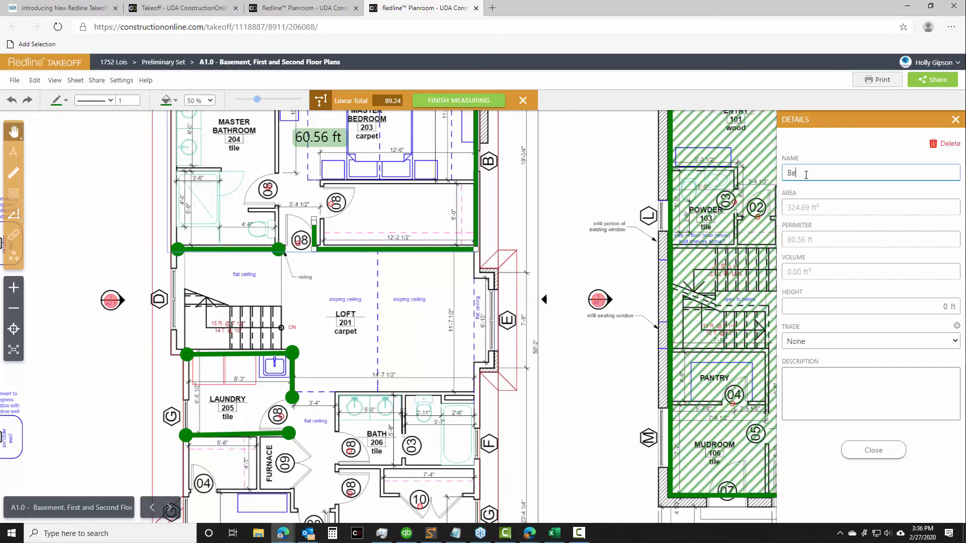
{"action": "type", "text": "Bedroom Trim"}
{"action": "left_click", "coordinate": [897, 455]}
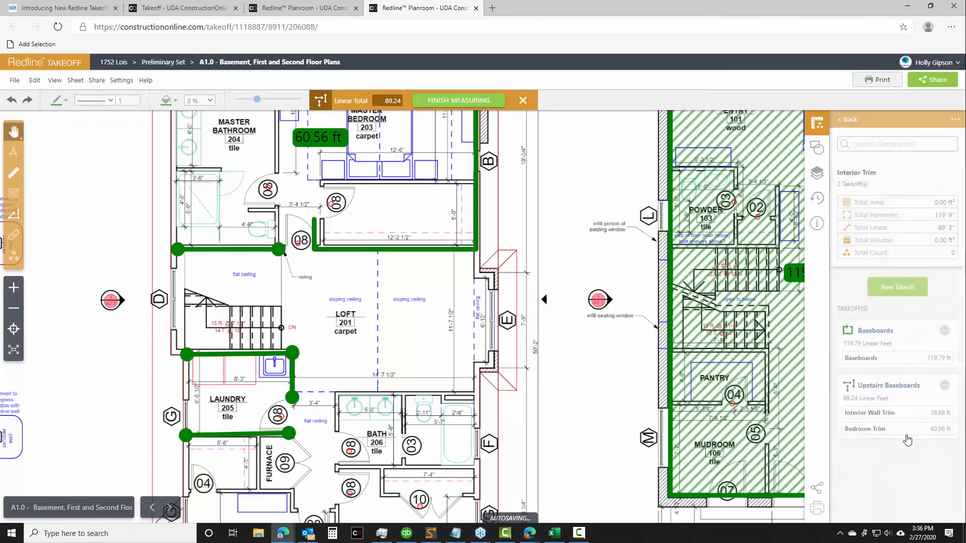
Add a linear measurement about 11 ft long between the loft and bath to Upstairs Baseboards and name it "Loft"
{"action": "left_click", "coordinate": [945, 386]}
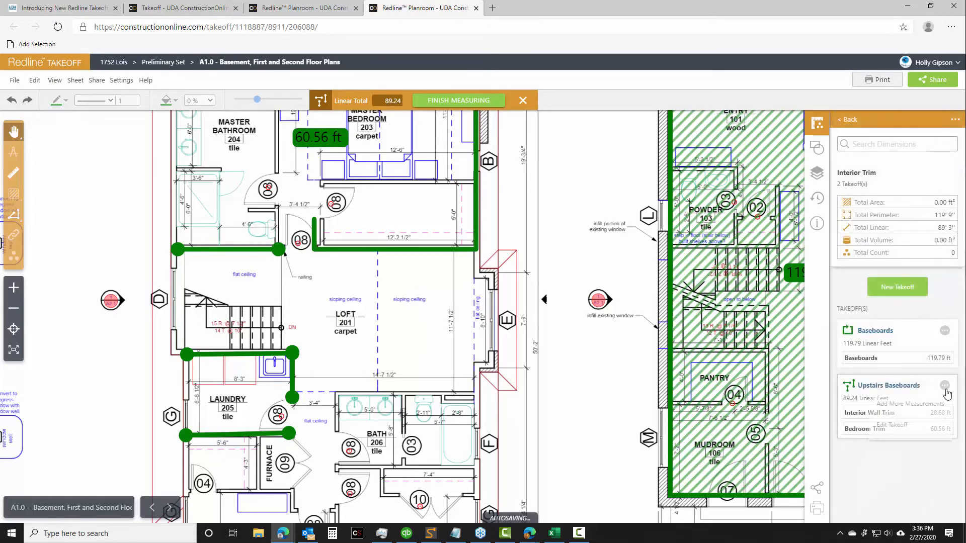
{"action": "left_click", "coordinate": [909, 404]}
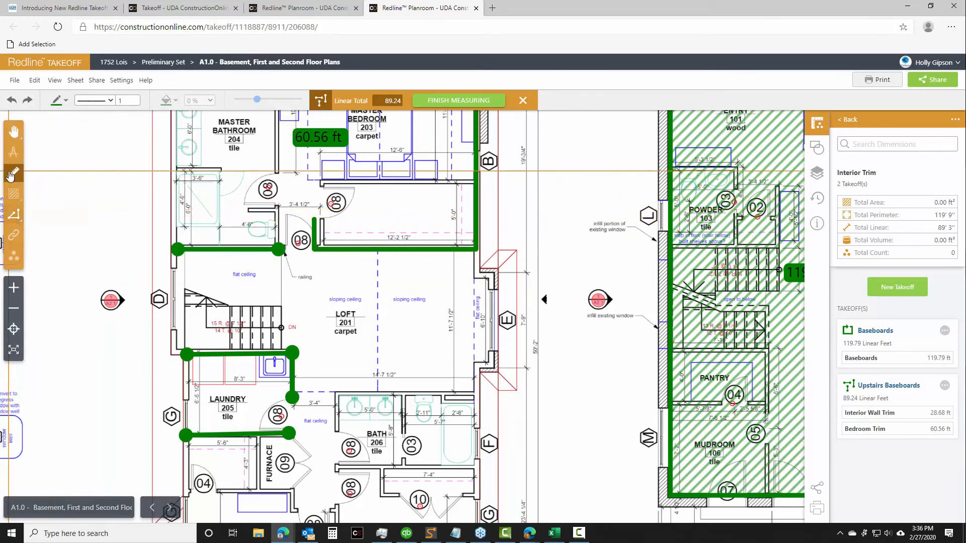
{"action": "left_click", "coordinate": [336, 391]}
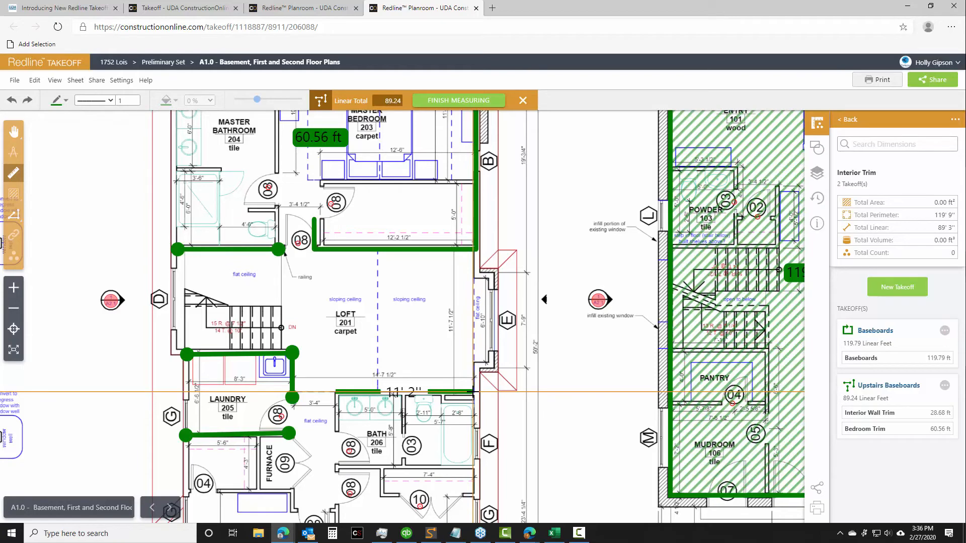
{"action": "left_click", "coordinate": [472, 391]}
{"action": "left_click", "coordinate": [803, 173]}
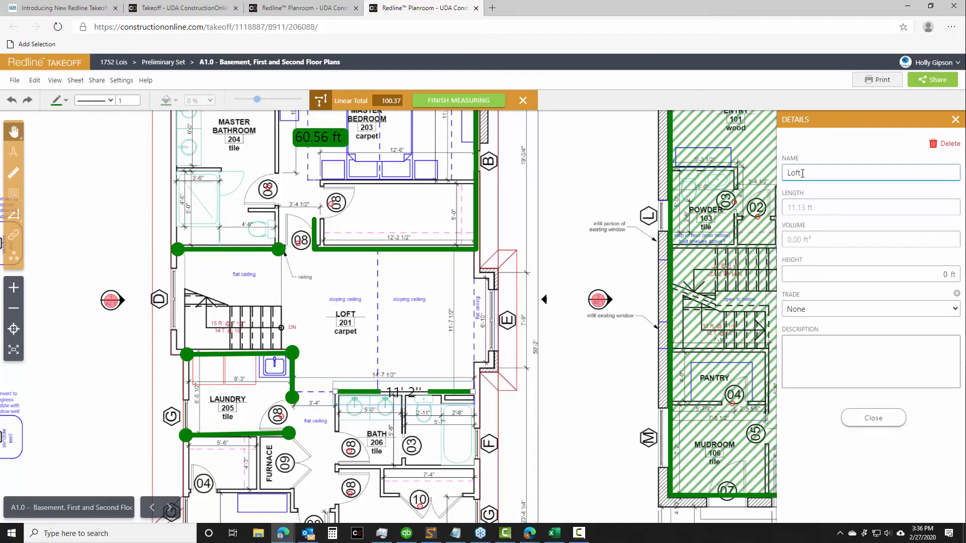
{"action": "left_click", "coordinate": [873, 417]}
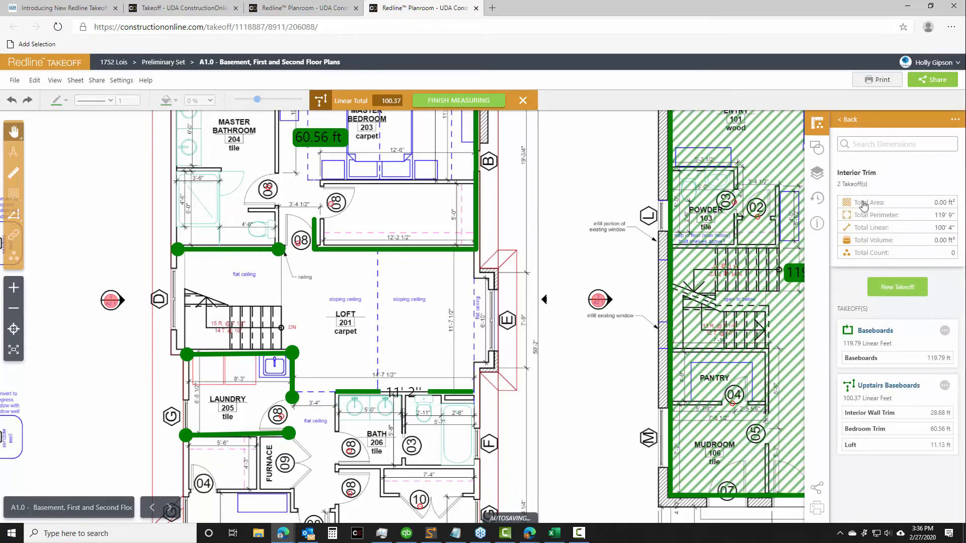
Review the takeoffs in the Windows and Doors group, return to the dimension groups and finish measuring
{"action": "left_click", "coordinate": [849, 121]}
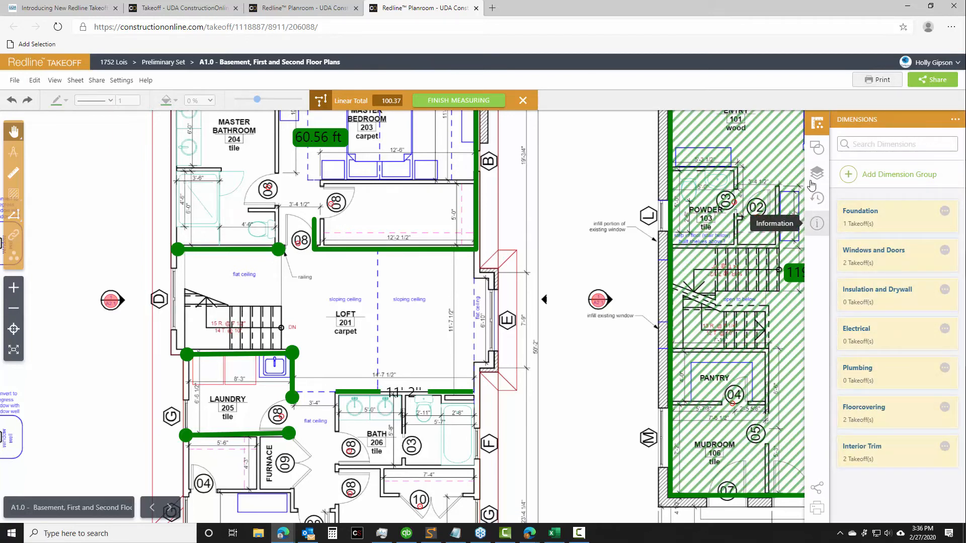
{"action": "left_click_drag", "start_coordinate": [550, 190], "coordinate": [499, 210]}
{"action": "scroll", "coordinate": [535, 195], "scroll_direction": "down", "scroll_amount": 5}
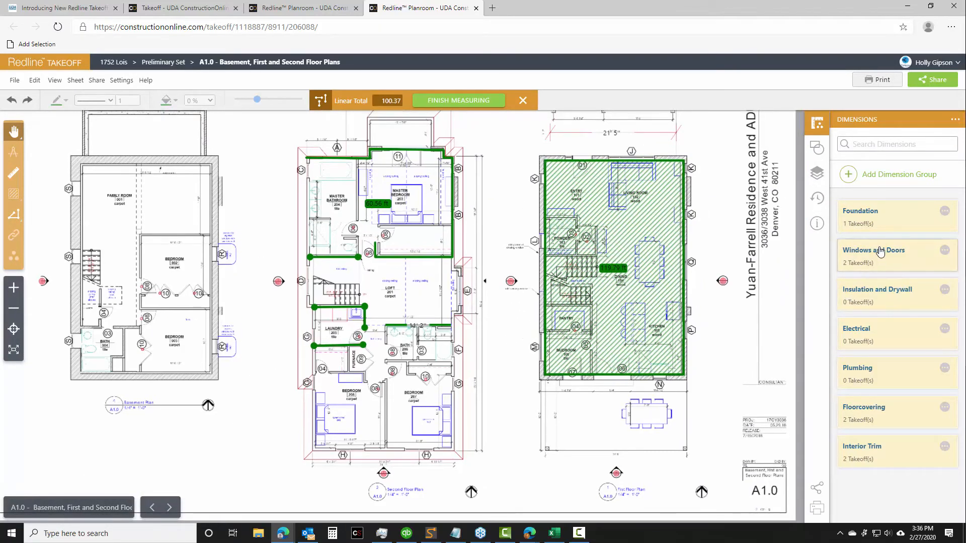
{"action": "left_click", "coordinate": [863, 266]}
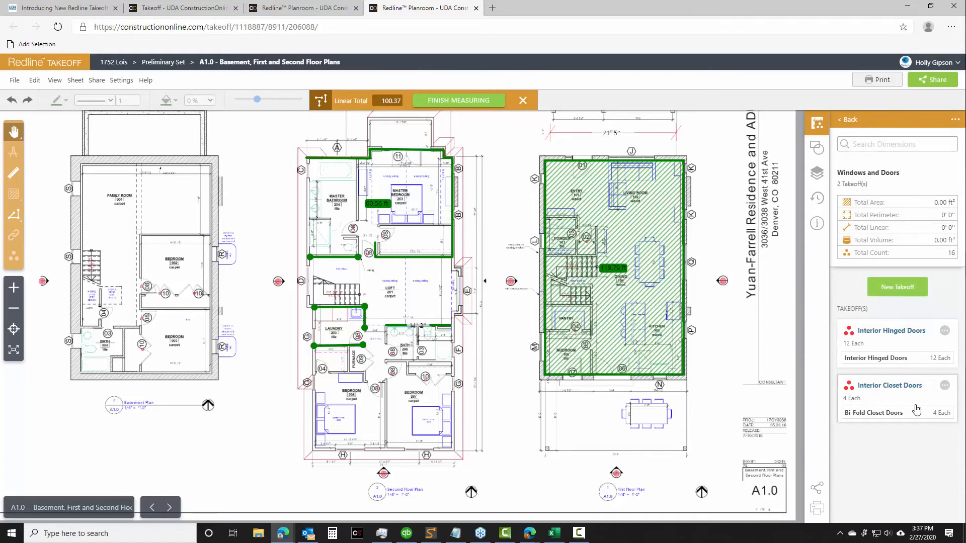
{"action": "left_click", "coordinate": [849, 121]}
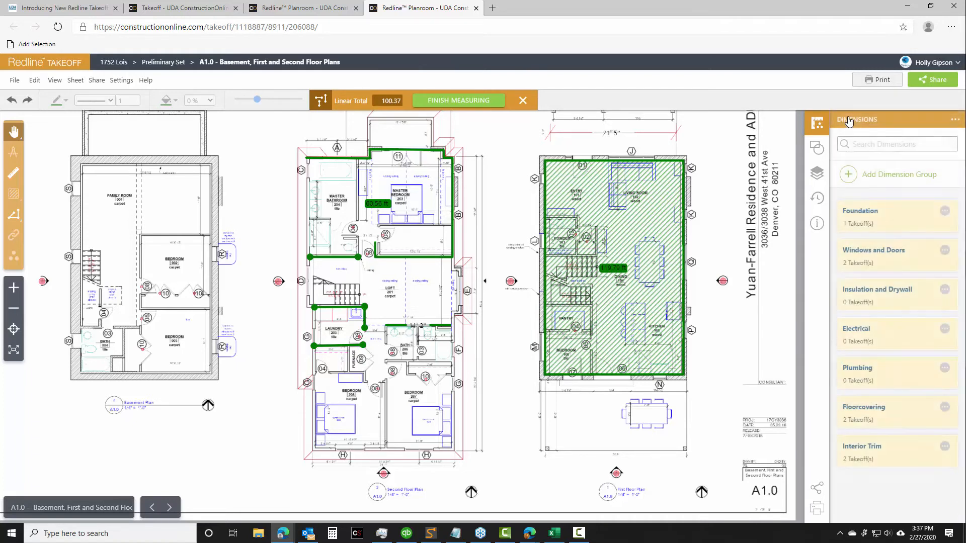
{"action": "left_click", "coordinate": [477, 100]}
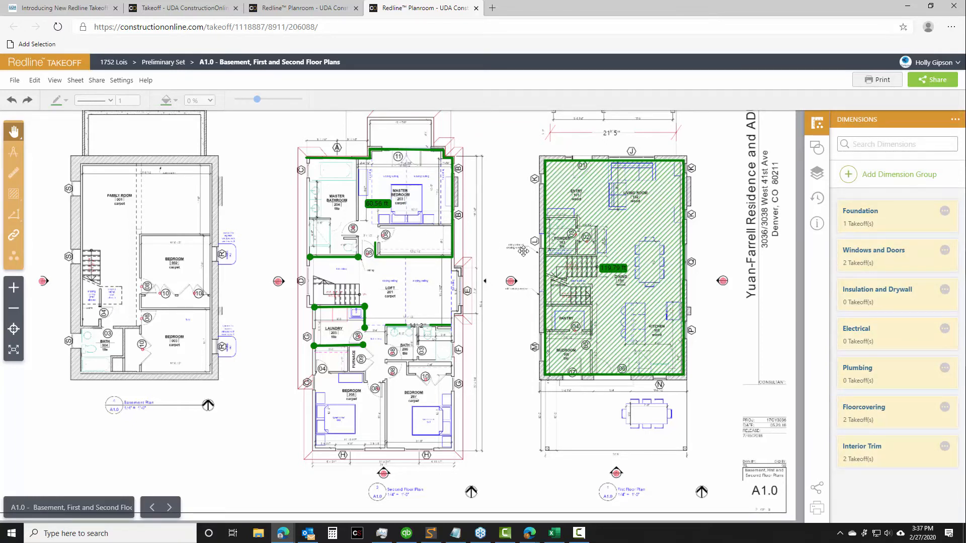
Show the Floorcovering, Interior and Takeoff layers on the sheet to view their measurements, and hide them again
{"action": "left_click", "coordinate": [816, 176]}
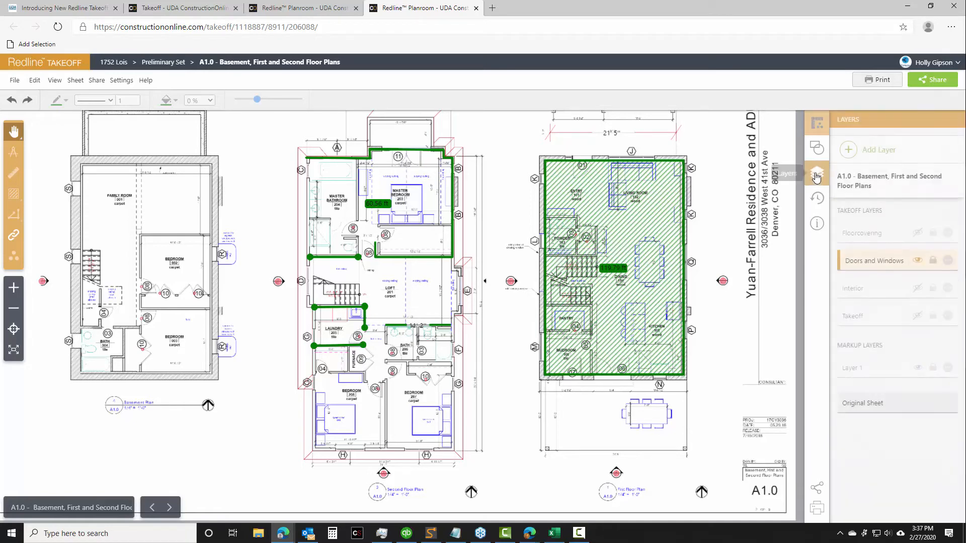
{"action": "left_click", "coordinate": [918, 262]}
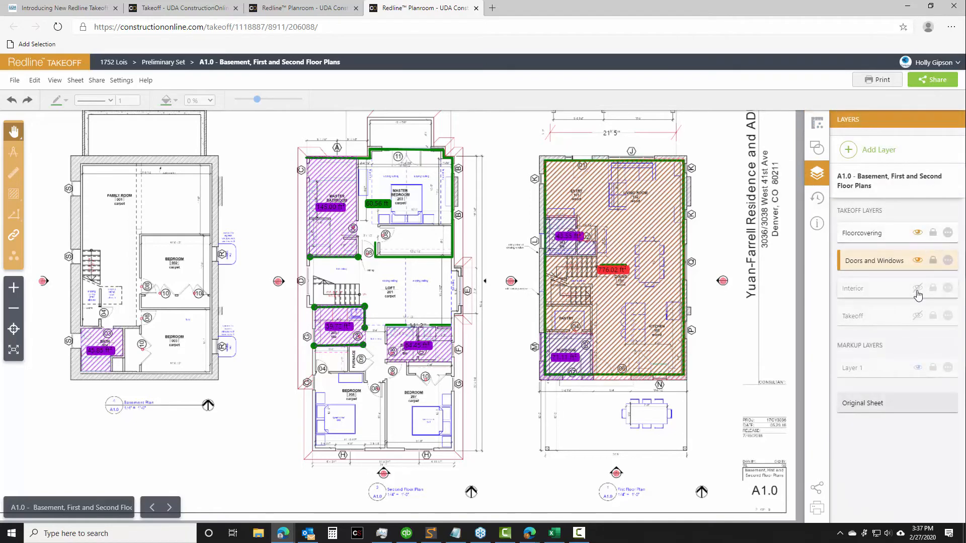
{"action": "left_click", "coordinate": [918, 287]}
{"action": "left_click", "coordinate": [918, 317]}
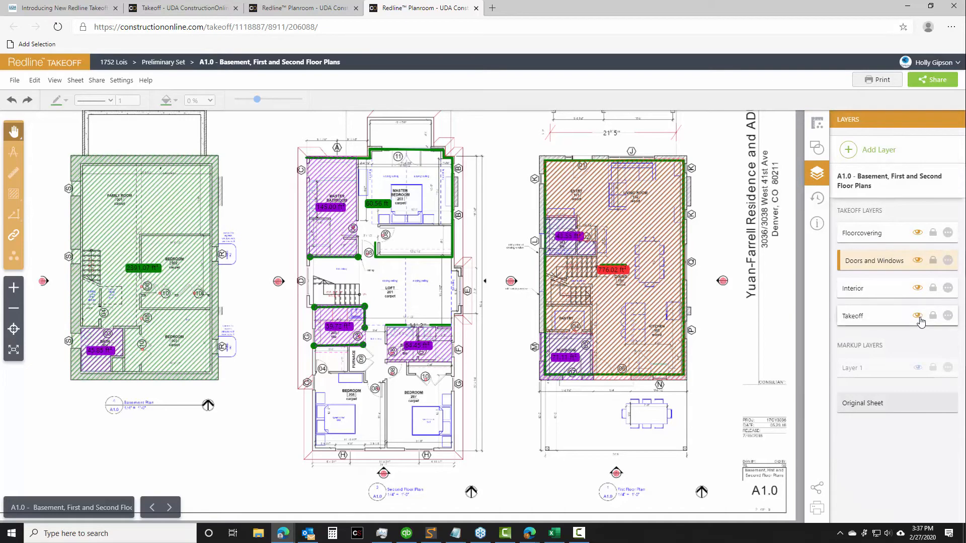
{"action": "left_click", "coordinate": [918, 288]}
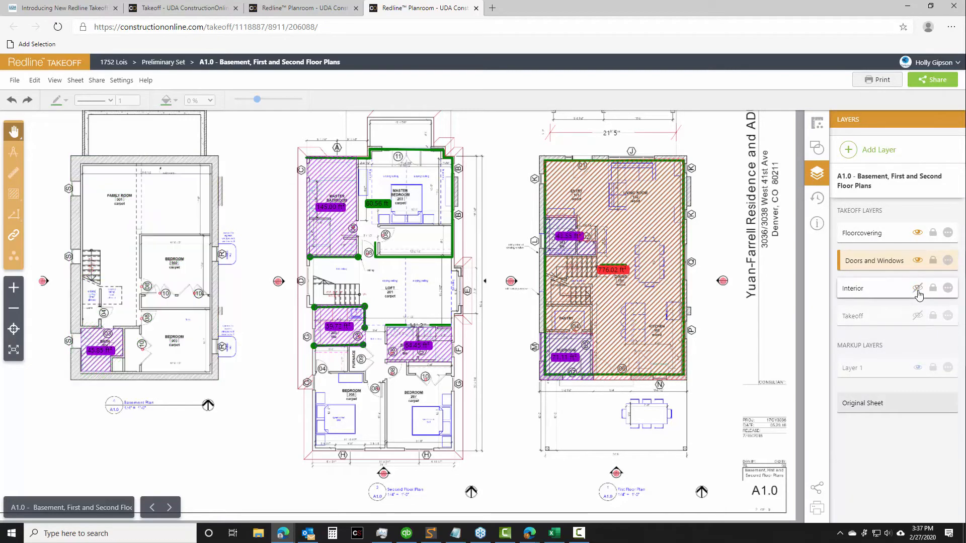
{"action": "left_click", "coordinate": [918, 232]}
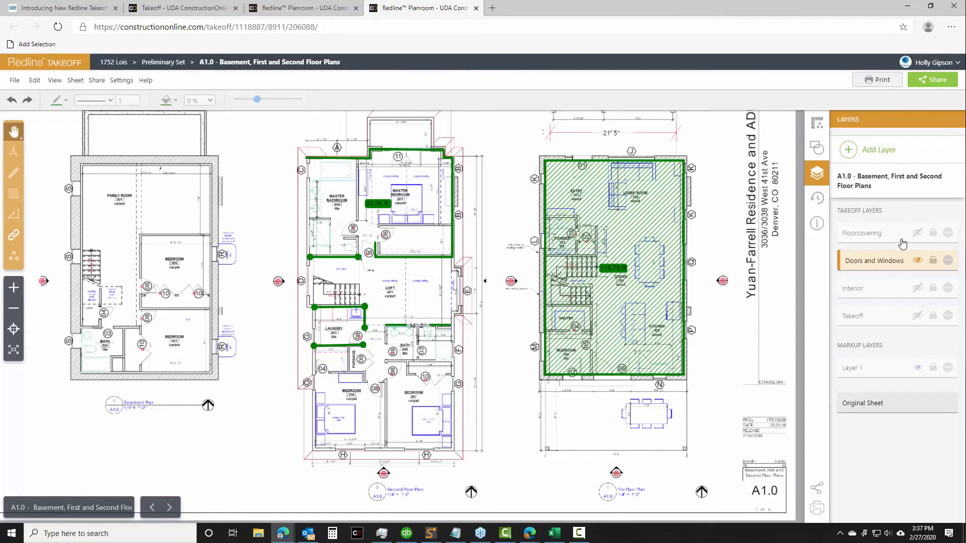
View the print and Excel export options for the dimension groups, and switch to Excel to examine the exported takeoff quantities
{"action": "left_click", "coordinate": [820, 127]}
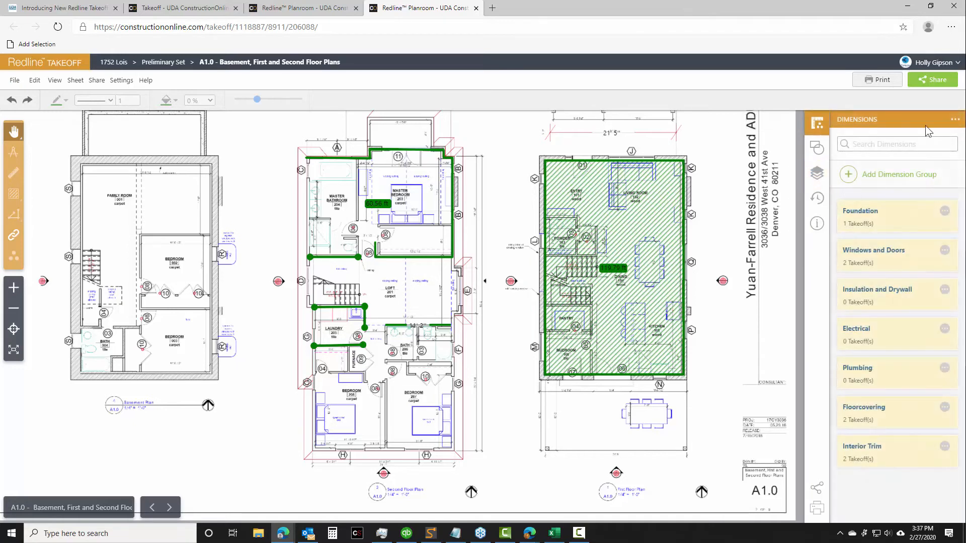
{"action": "left_click", "coordinate": [954, 119]}
{"action": "left_click", "coordinate": [555, 537]}
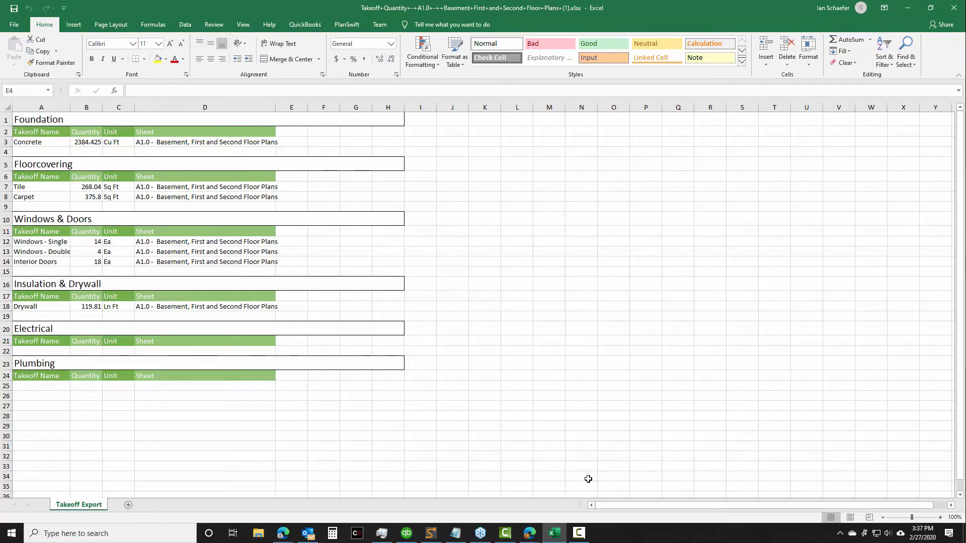
{"action": "left_click", "coordinate": [26, 120]}
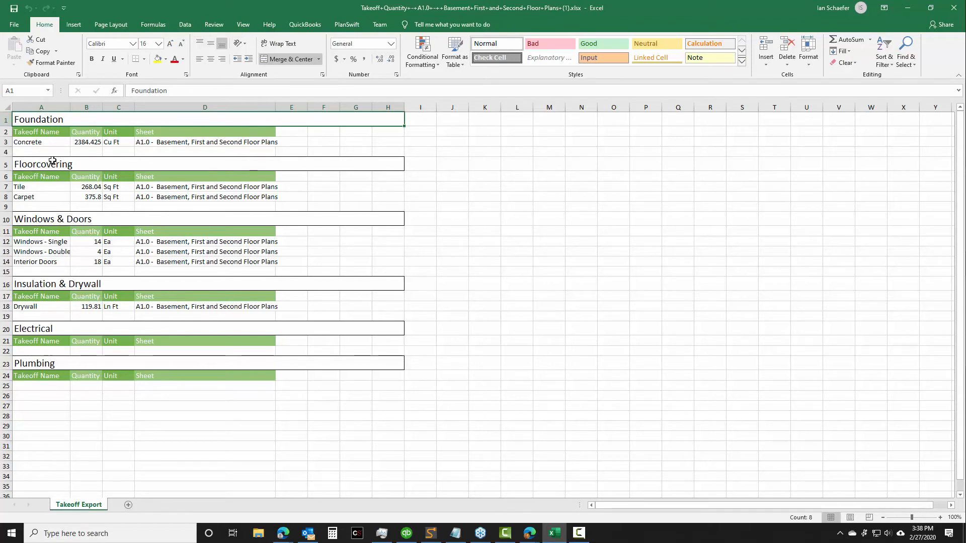
{"action": "left_click", "coordinate": [34, 197]}
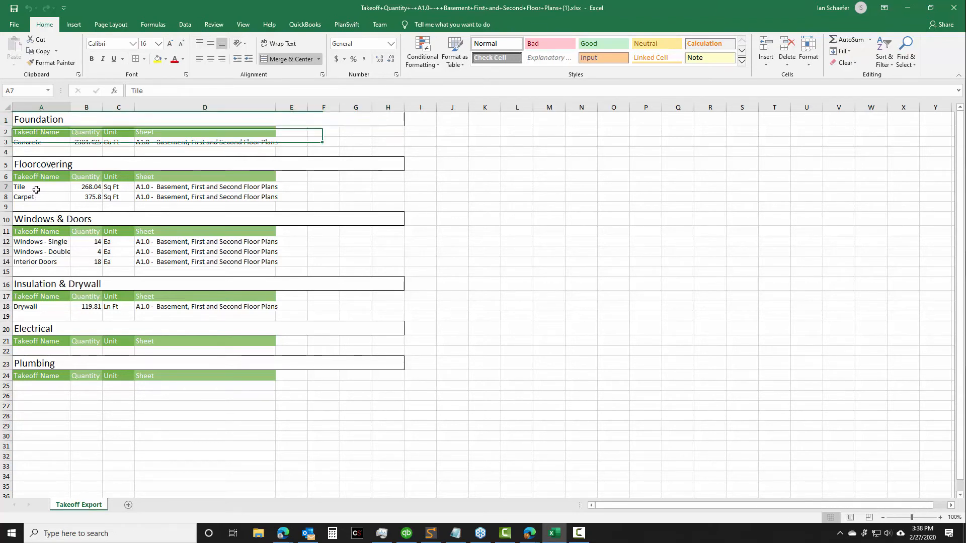
Review the exported window, door and unit entries, and widen the Takeoff Name column to fit the full names
{"action": "left_click", "coordinate": [30, 242]}
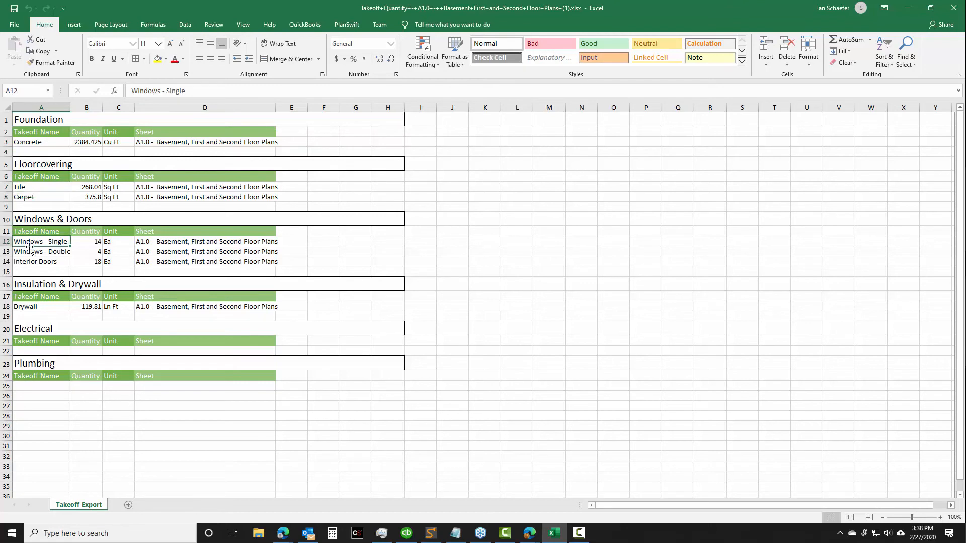
{"action": "left_click", "coordinate": [23, 261]}
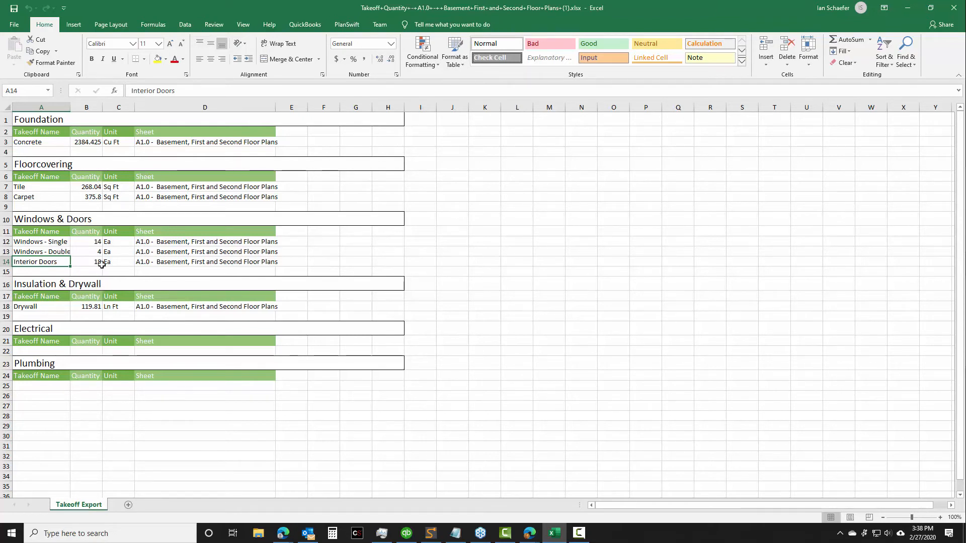
{"action": "left_click", "coordinate": [110, 143]}
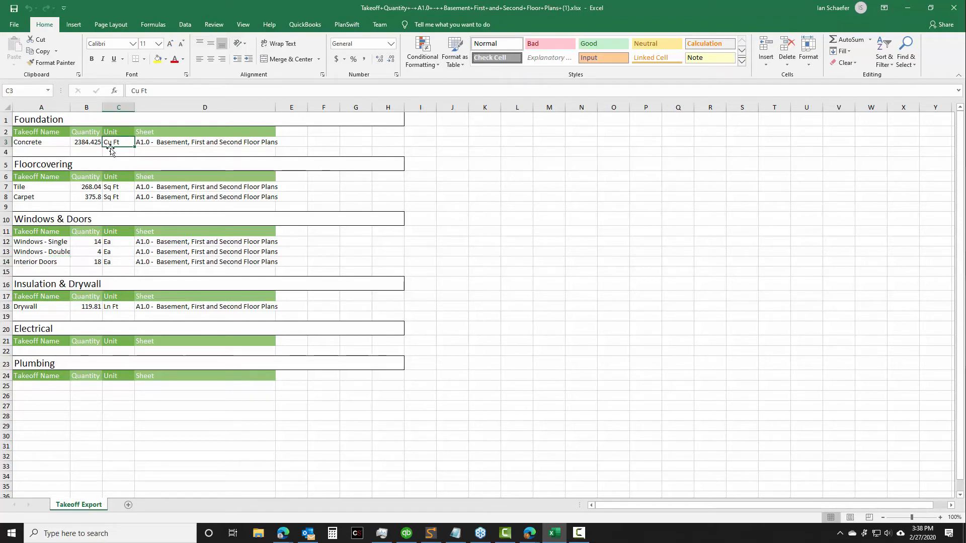
{"action": "left_click", "coordinate": [110, 189]}
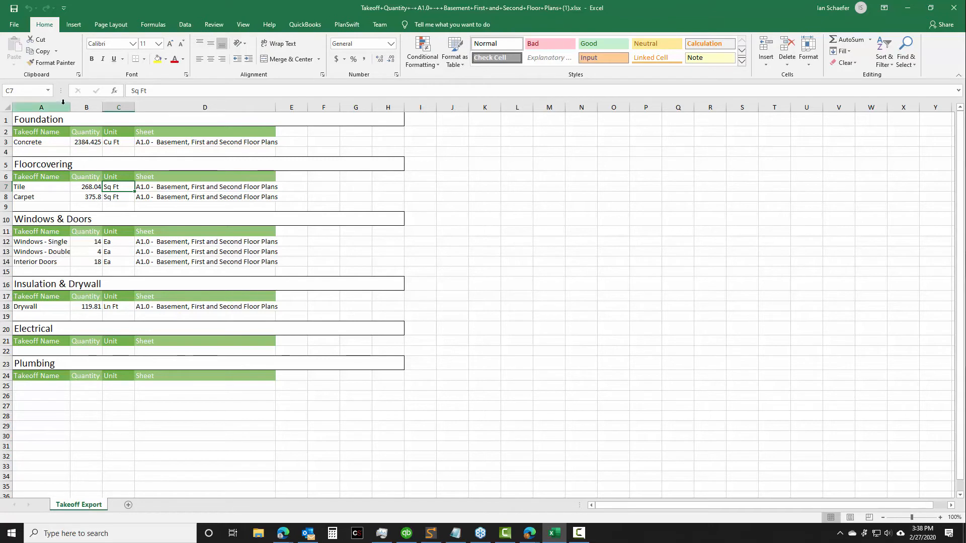
{"action": "left_click_drag", "start_coordinate": [70, 108], "coordinate": [131, 108]}
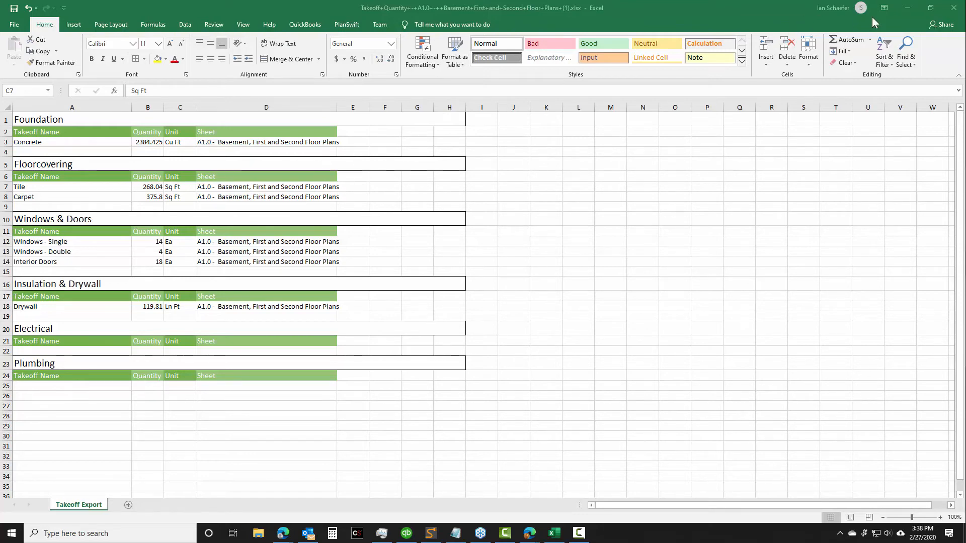
Return from Excel to the Redline Takeoff plan and create a dimension group named "Basement Family Room"
{"action": "left_click", "coordinate": [909, 8]}
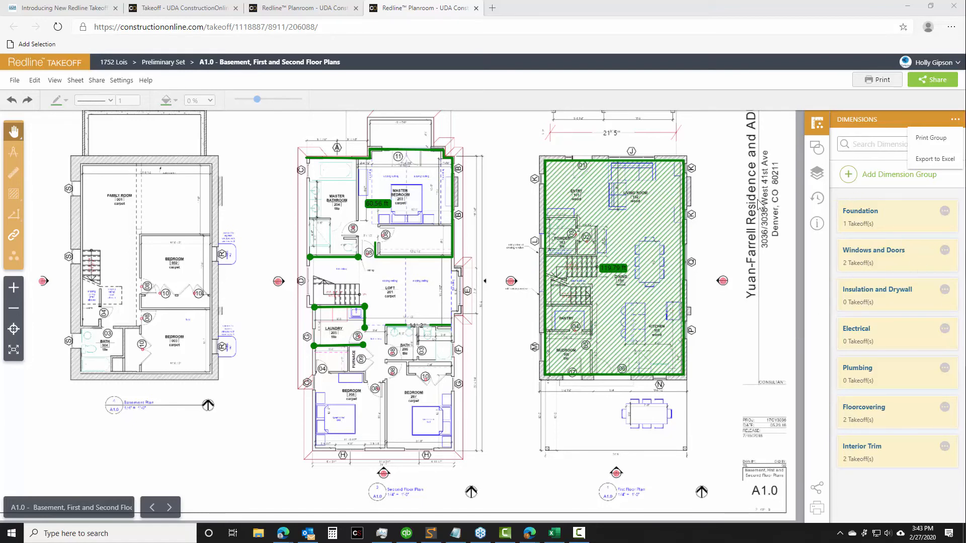
{"action": "left_click_drag", "start_coordinate": [268, 305], "coordinate": [558, 313]}
{"action": "scroll", "coordinate": [558, 313], "scroll_direction": "up", "scroll_amount": 5}
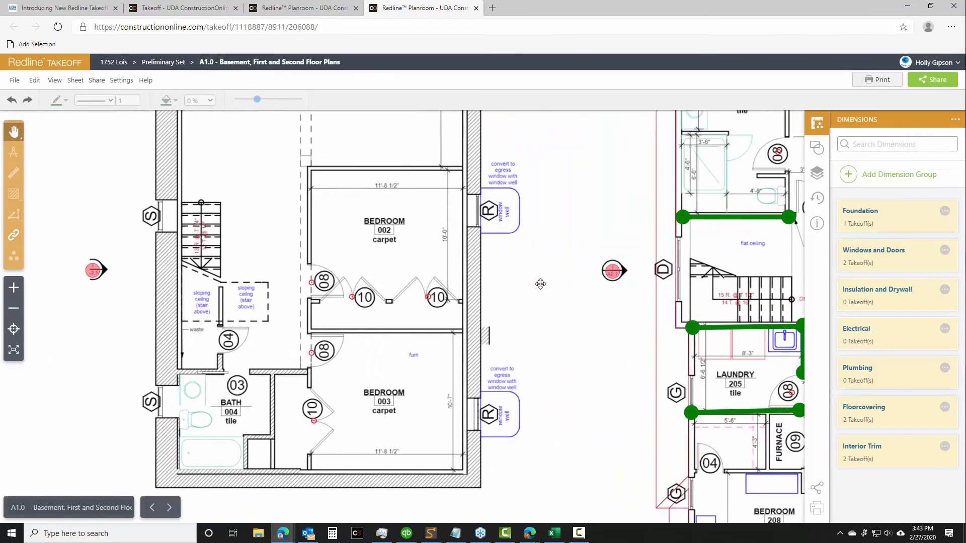
{"action": "left_click_drag", "start_coordinate": [616, 334], "coordinate": [627, 387]}
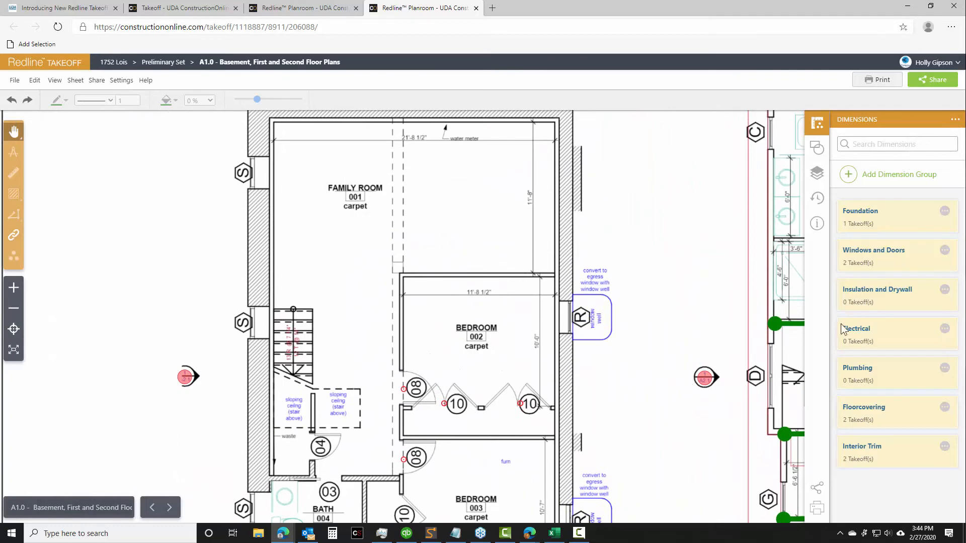
{"action": "left_click", "coordinate": [909, 183]}
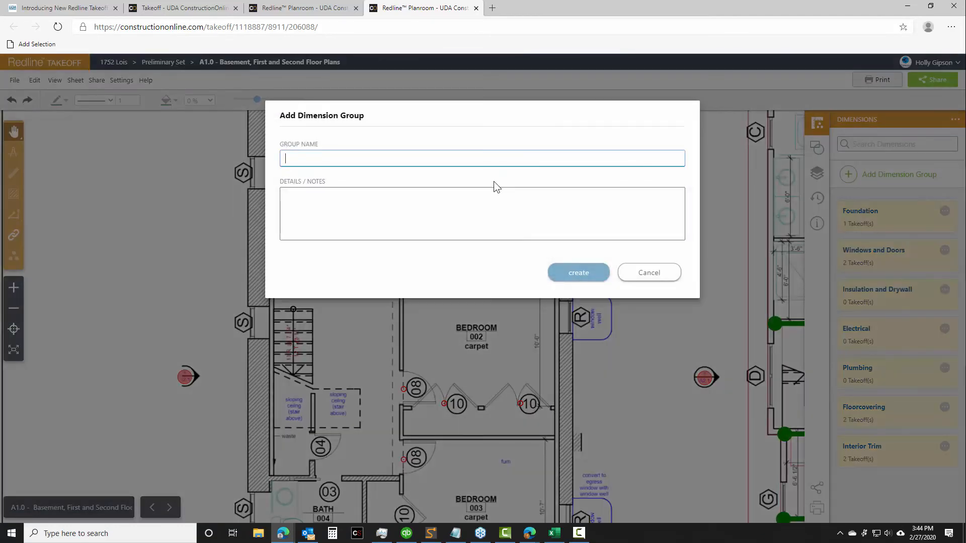
{"action": "type", "text": "Basement Family Room"}
{"action": "left_click", "coordinate": [576, 274]}
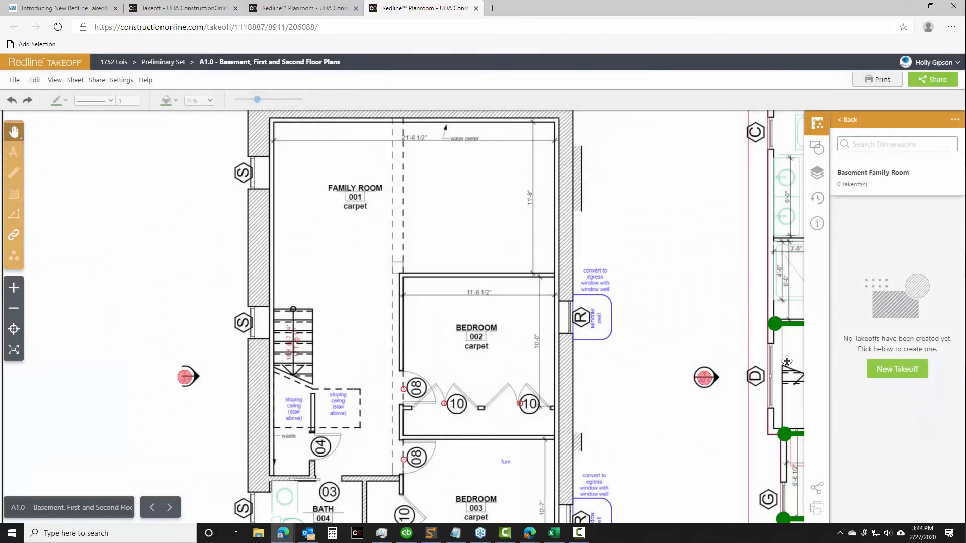
Start a new Linear takeoff named "Trim" in the Basement Family Room group
{"action": "left_click", "coordinate": [898, 372]}
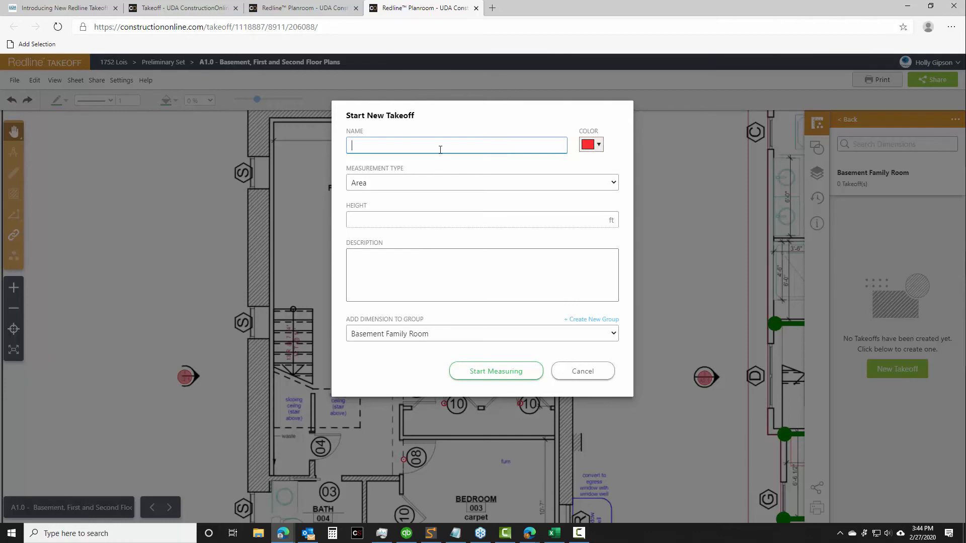
{"action": "type", "text": "Trim"}
{"action": "left_click", "coordinate": [414, 182]}
{"action": "left_click", "coordinate": [387, 218]}
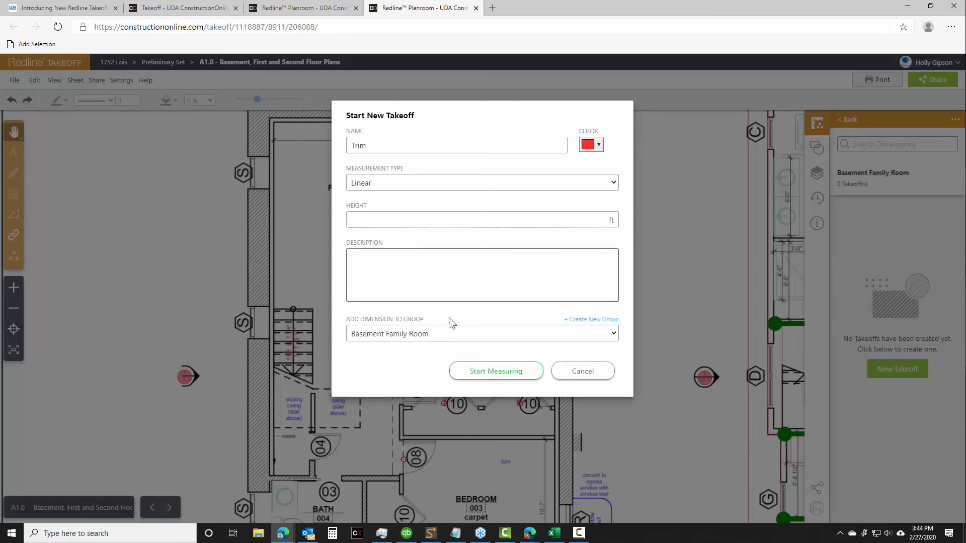
{"action": "left_click", "coordinate": [492, 370]}
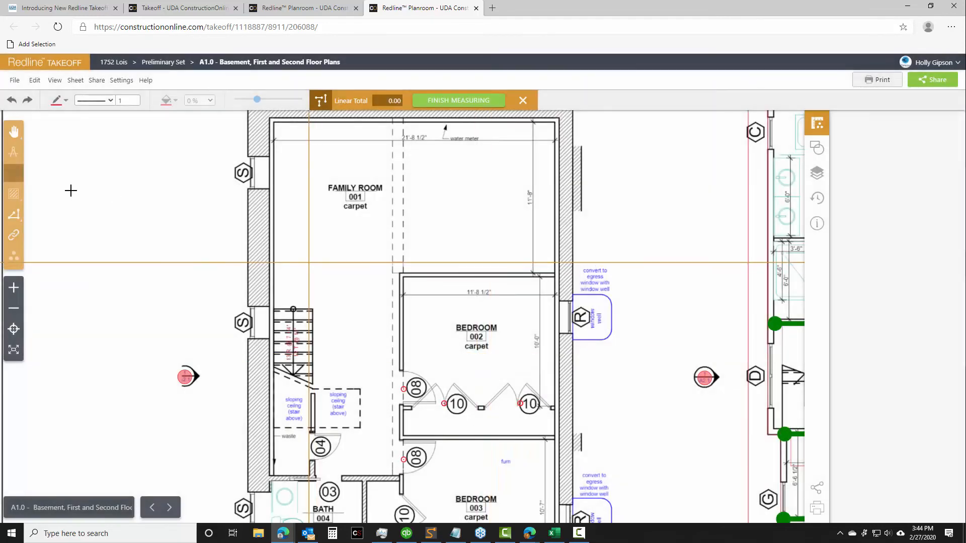
Trace a closed multi-segment linear measurement about 96.7 ft long around the basement family room, following its walls and the stair
{"action": "mouse_move", "coordinate": [15, 217]}
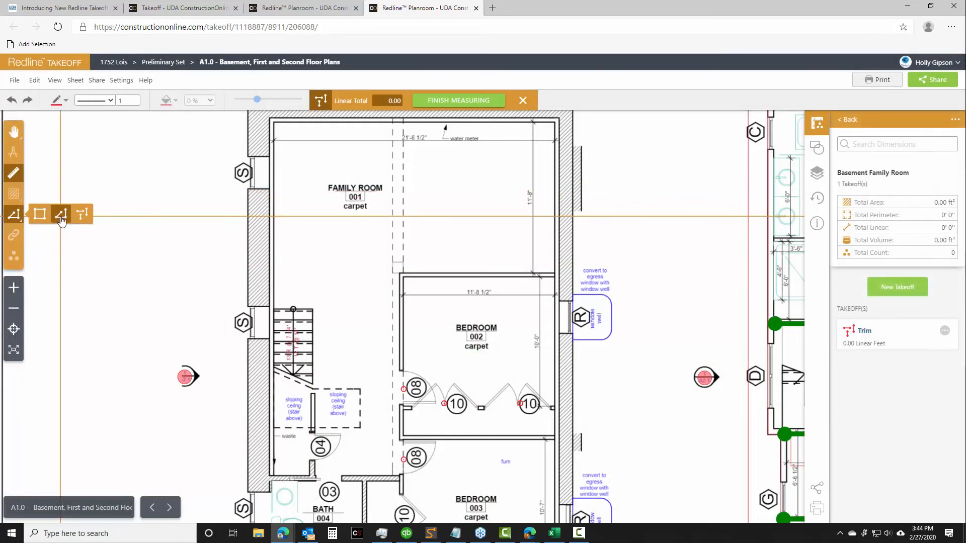
{"action": "left_click", "coordinate": [402, 272]}
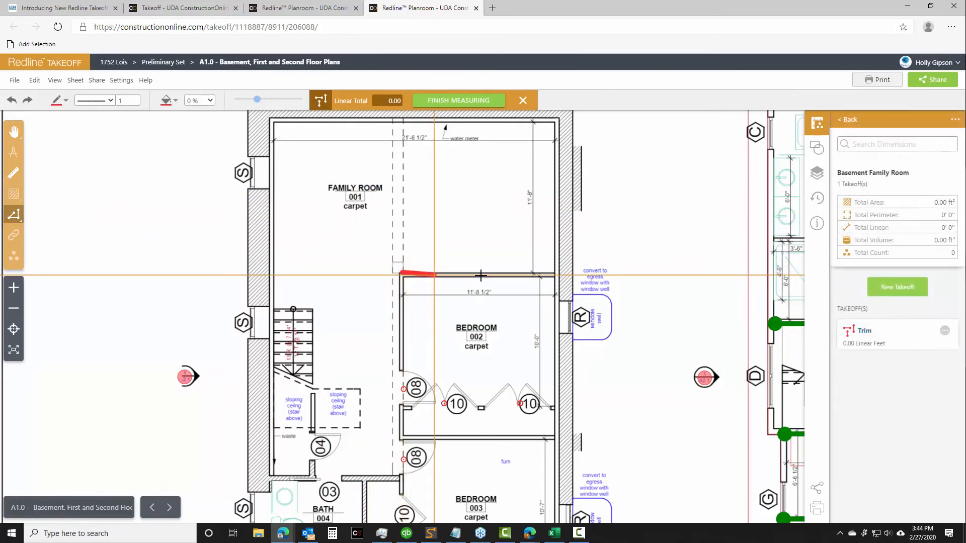
{"action": "left_click", "coordinate": [553, 272]}
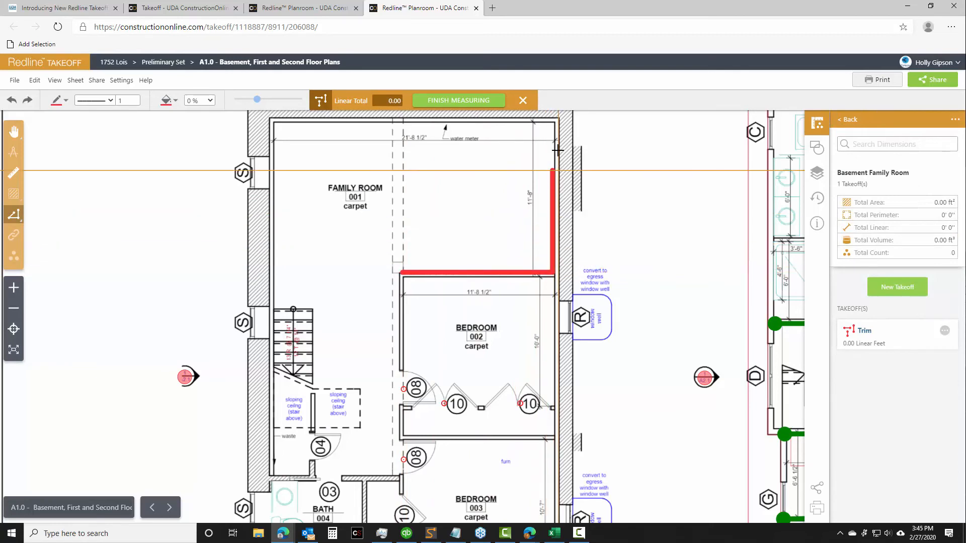
{"action": "left_click", "coordinate": [553, 126]}
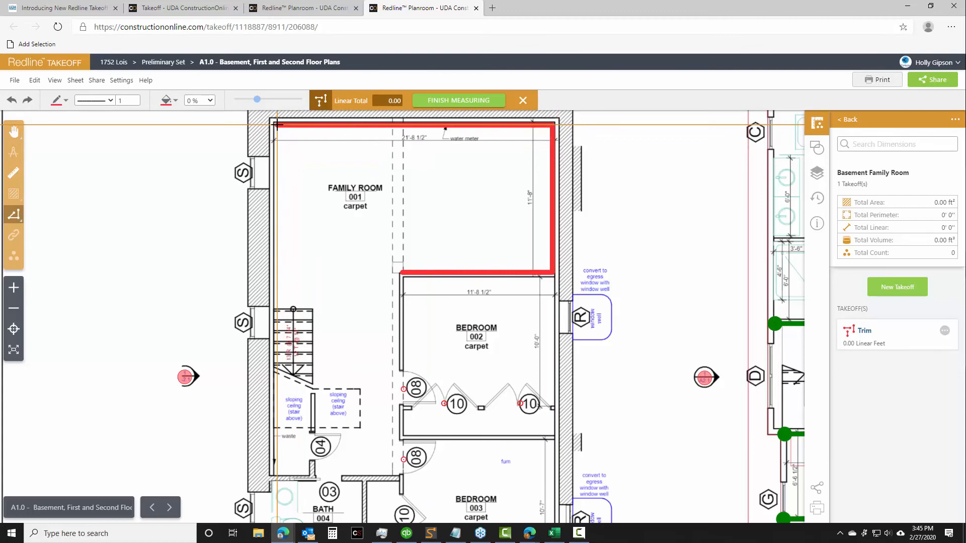
{"action": "left_click", "coordinate": [274, 125]}
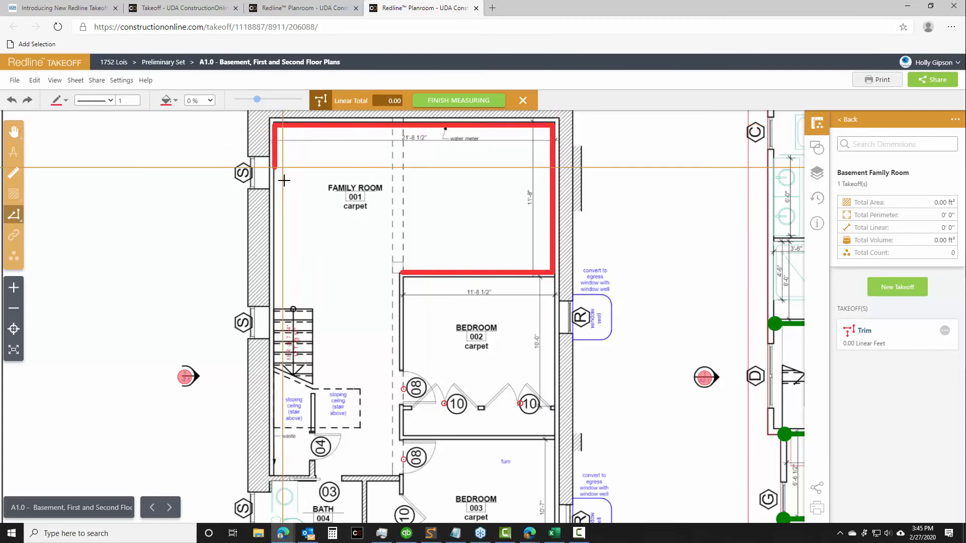
{"action": "left_click", "coordinate": [272, 305]}
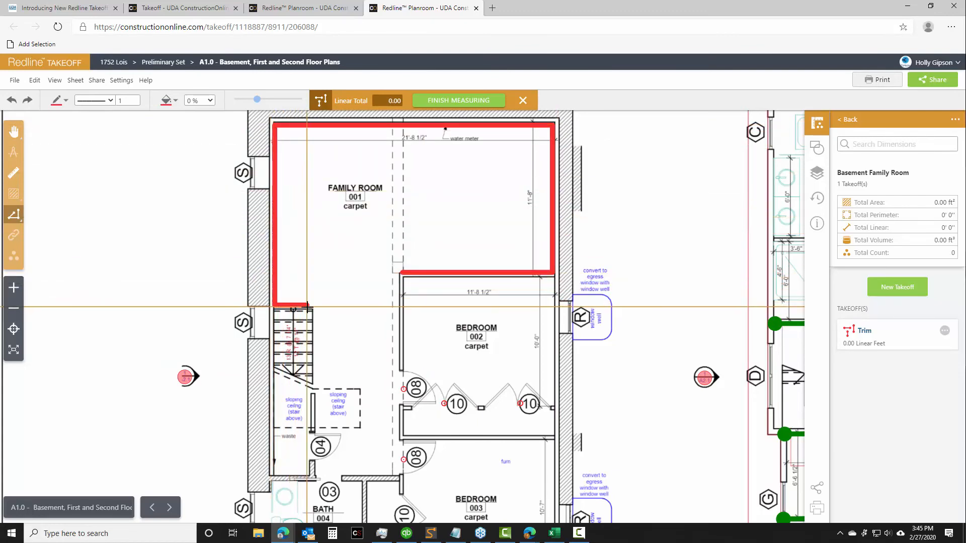
{"action": "left_click", "coordinate": [315, 305]}
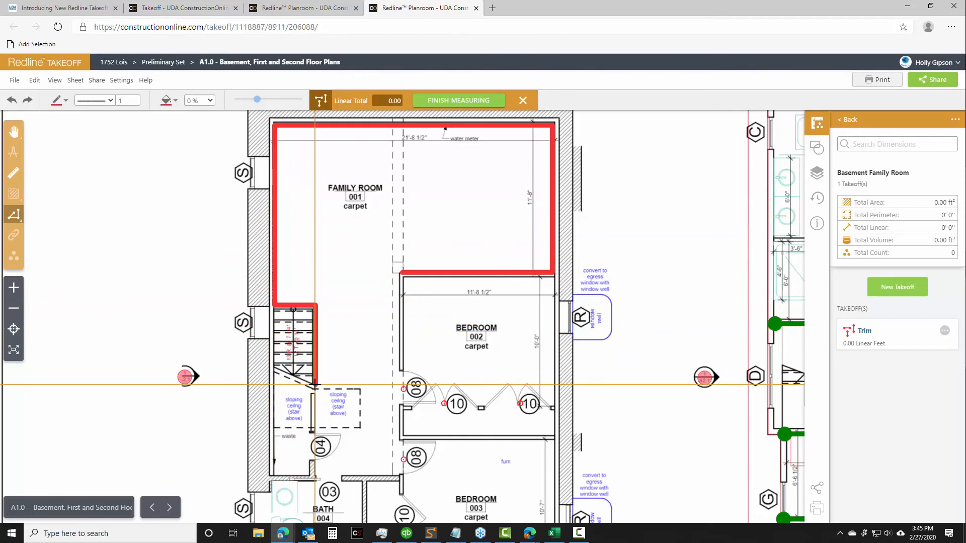
{"action": "left_click", "coordinate": [315, 432]}
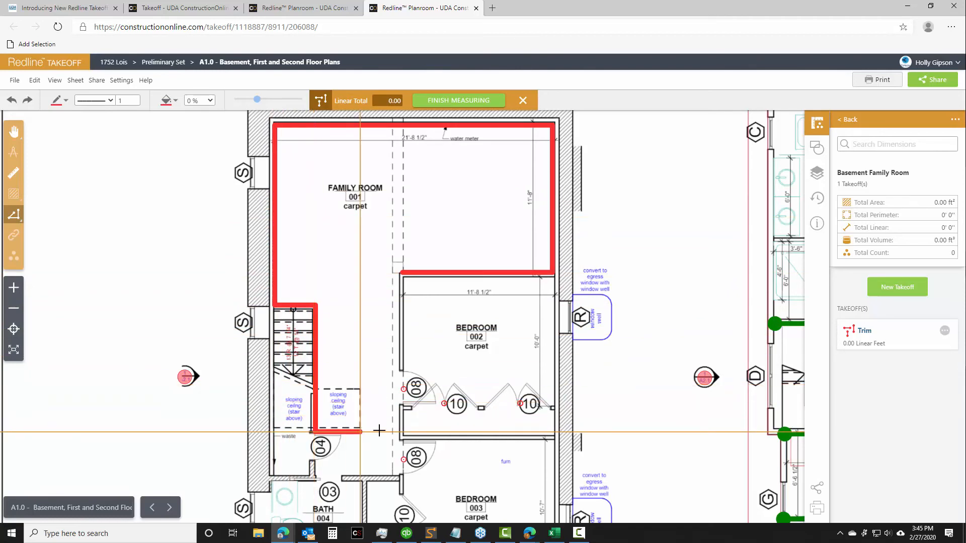
{"action": "left_click", "coordinate": [314, 475]}
{"action": "left_click", "coordinate": [395, 474]}
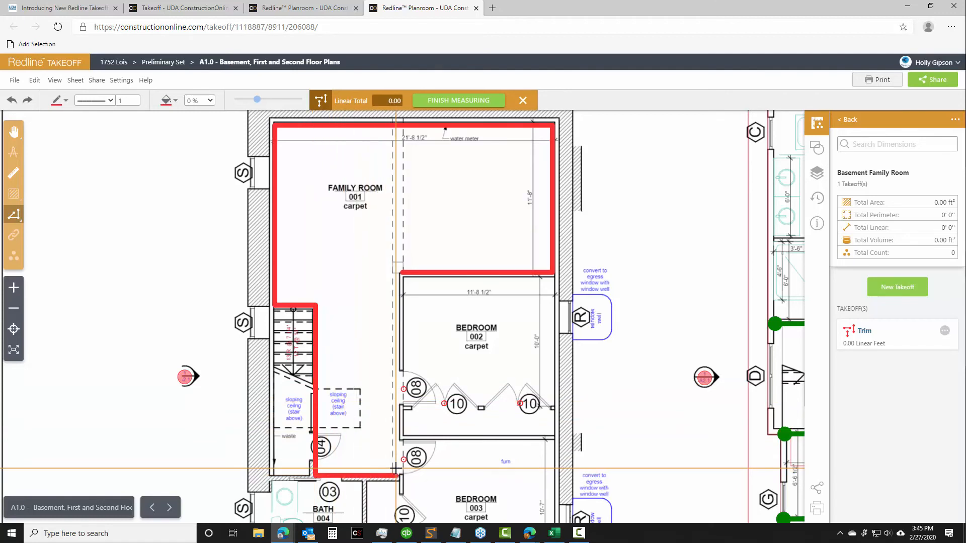
{"action": "left_click", "coordinate": [399, 273]}
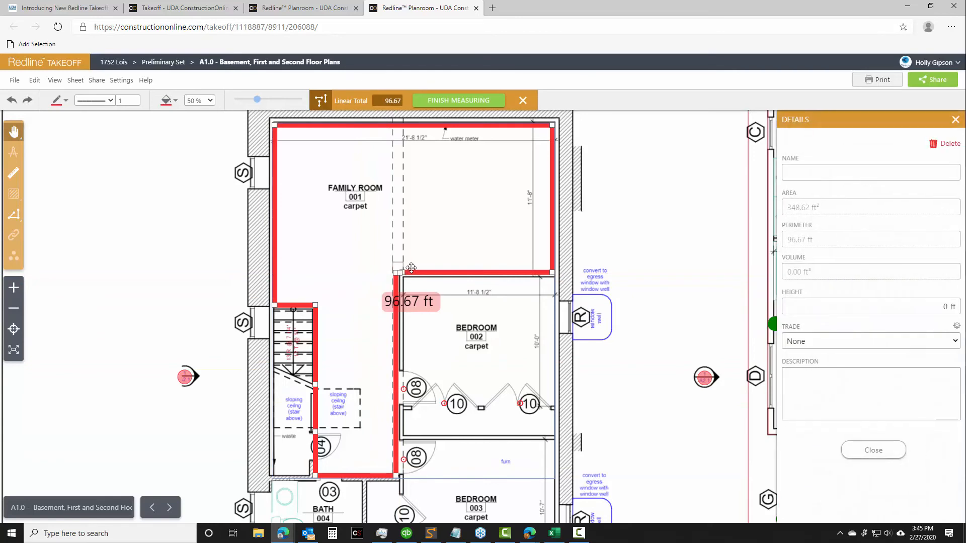
Name the family room's linear measurement "Trim", close its details and view the Trim takeoff's options
{"action": "left_click", "coordinate": [811, 171]}
{"action": "type", "text": "Trim"}
{"action": "left_click", "coordinate": [882, 450]}
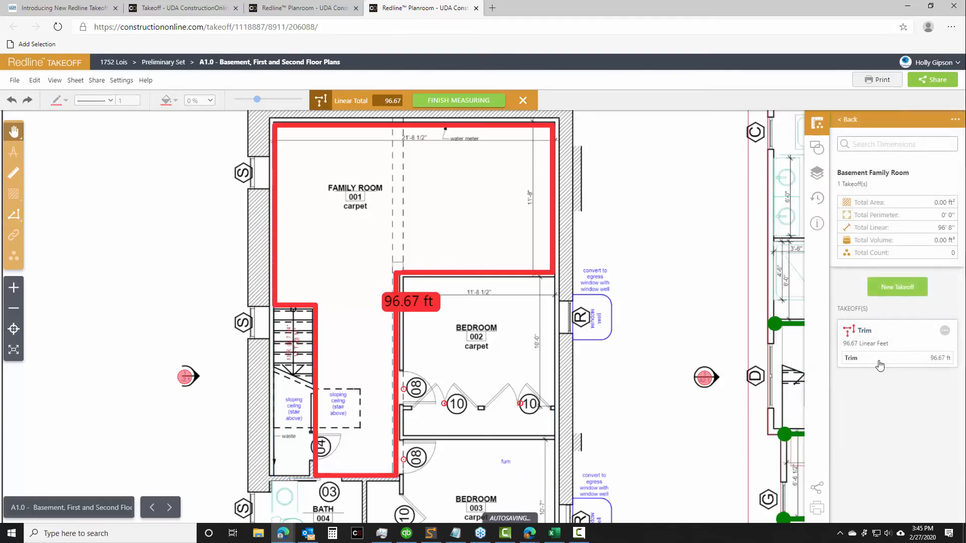
{"action": "left_click", "coordinate": [944, 334]}
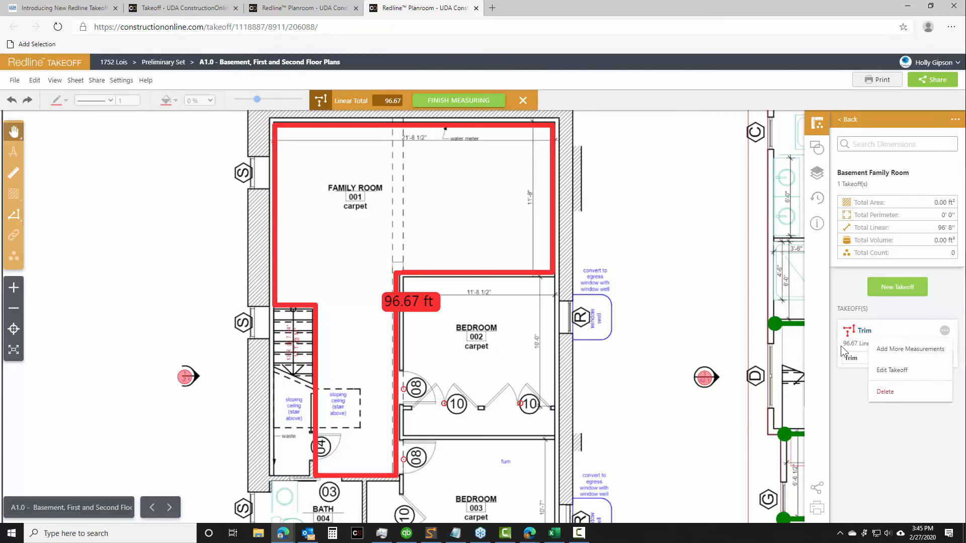
Start a new Area takeoff named "Carpet" in yellow (#ffff00) in the Basement Family Room group
{"action": "left_click", "coordinate": [905, 290]}
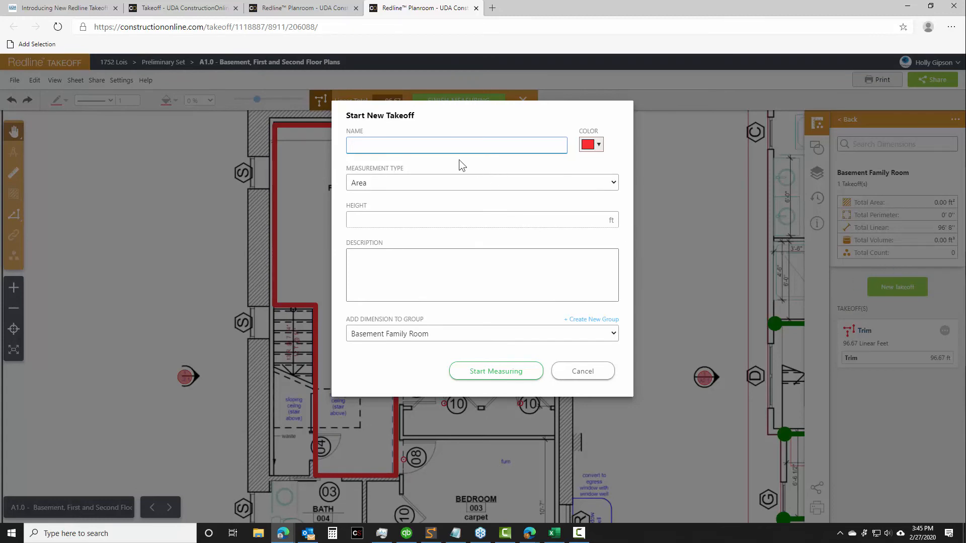
{"action": "type", "text": "Carpet"}
{"action": "left_click", "coordinate": [596, 145]}
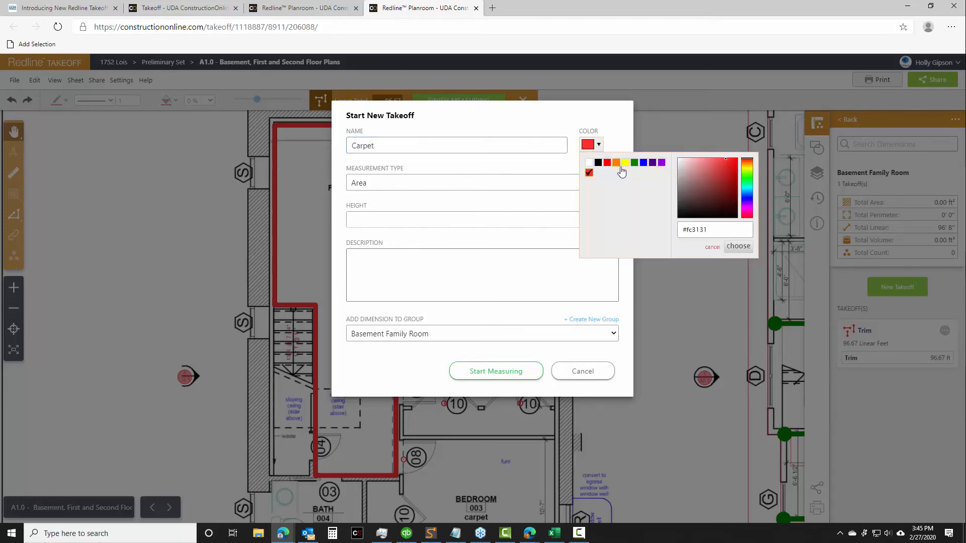
{"action": "left_click", "coordinate": [624, 163]}
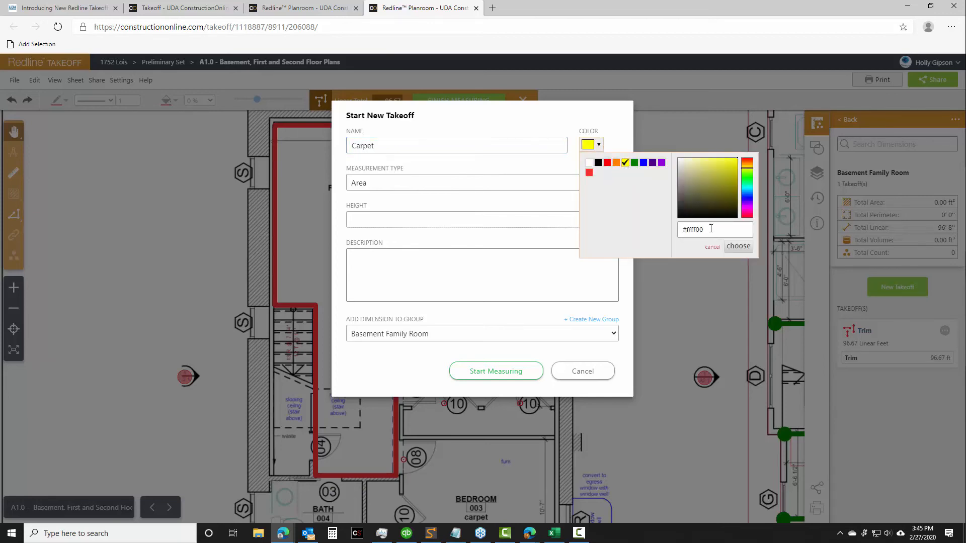
{"action": "left_click", "coordinate": [738, 246]}
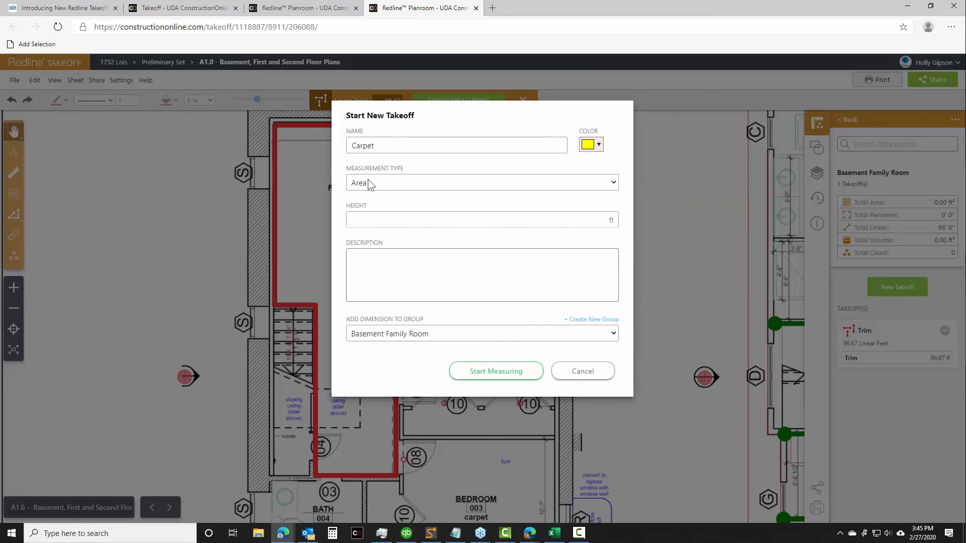
{"action": "left_click", "coordinate": [479, 372]}
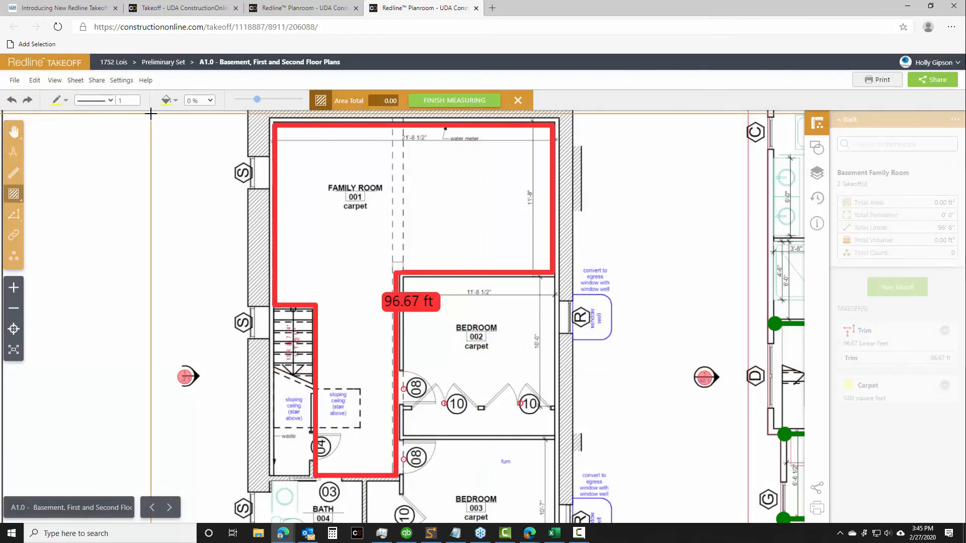
Trace a polygonal area of about 327 ft² over the basement family room, following the inside of the Trim outline
{"action": "left_click", "coordinate": [136, 102]}
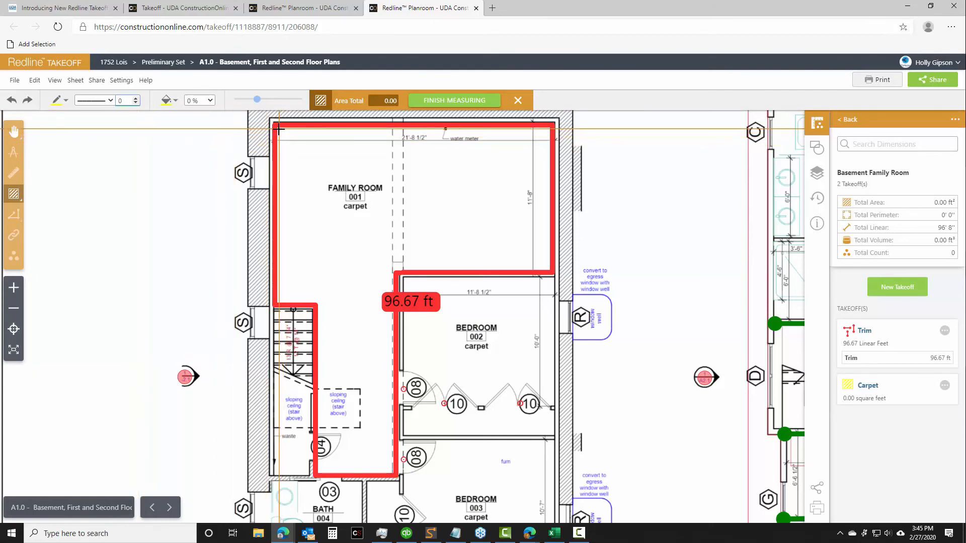
{"action": "mouse_move", "coordinate": [15, 198]}
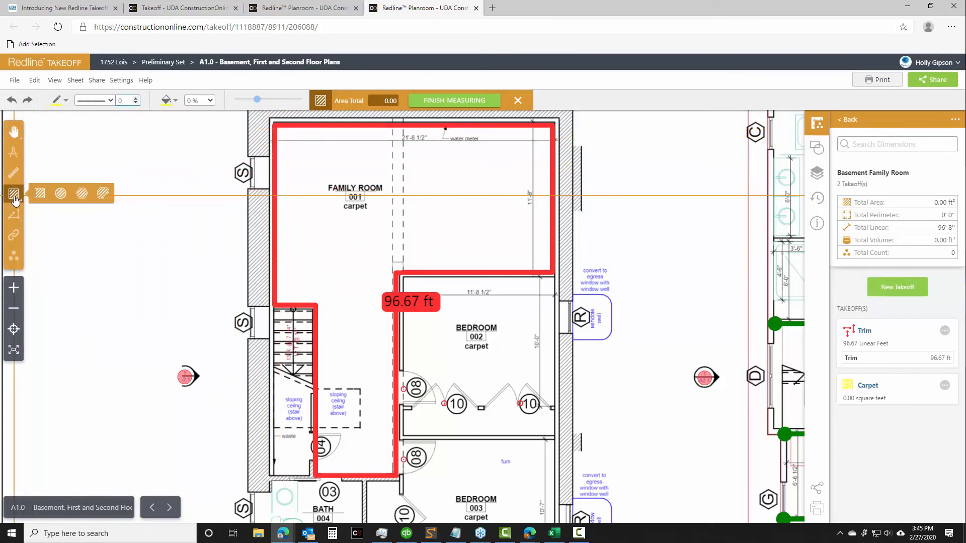
{"action": "left_click", "coordinate": [82, 193]}
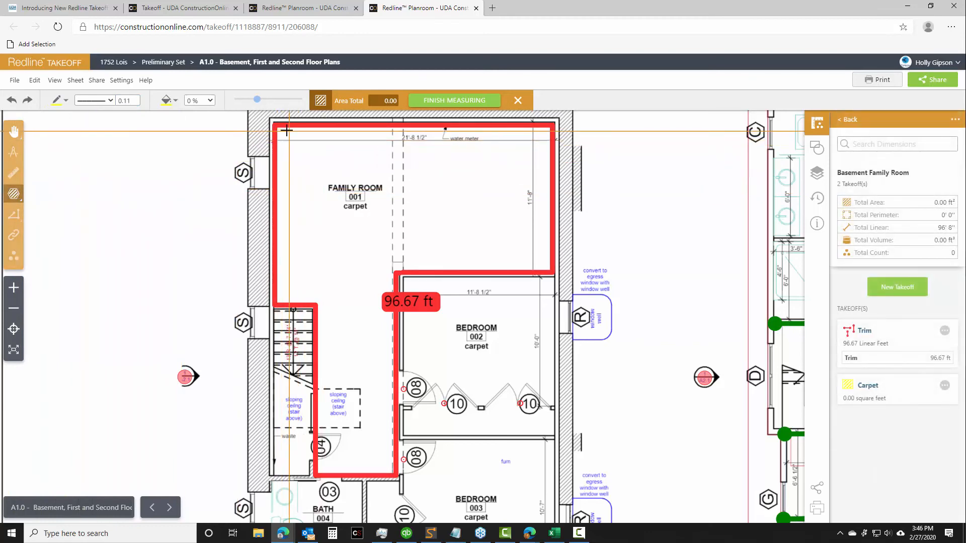
{"action": "left_click", "coordinate": [548, 130]}
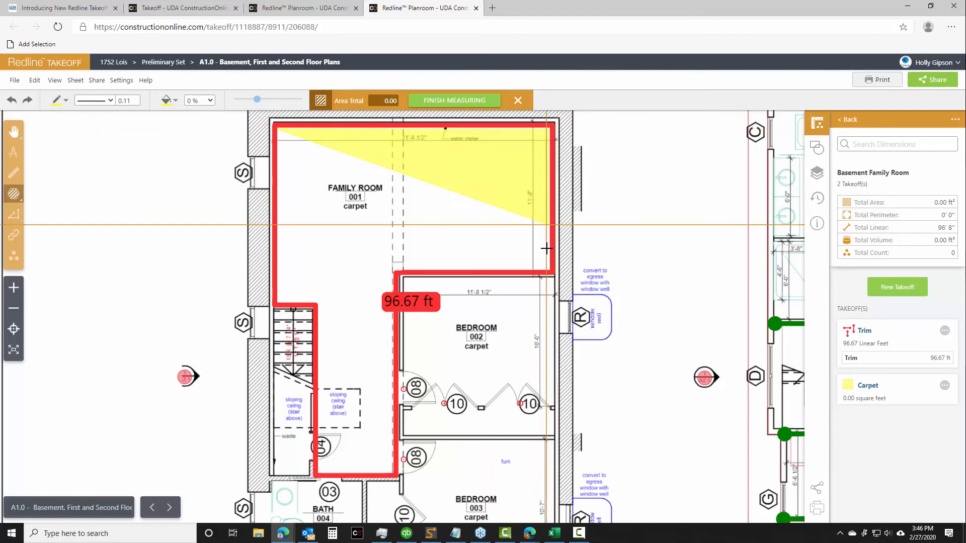
{"action": "left_click", "coordinate": [544, 270]}
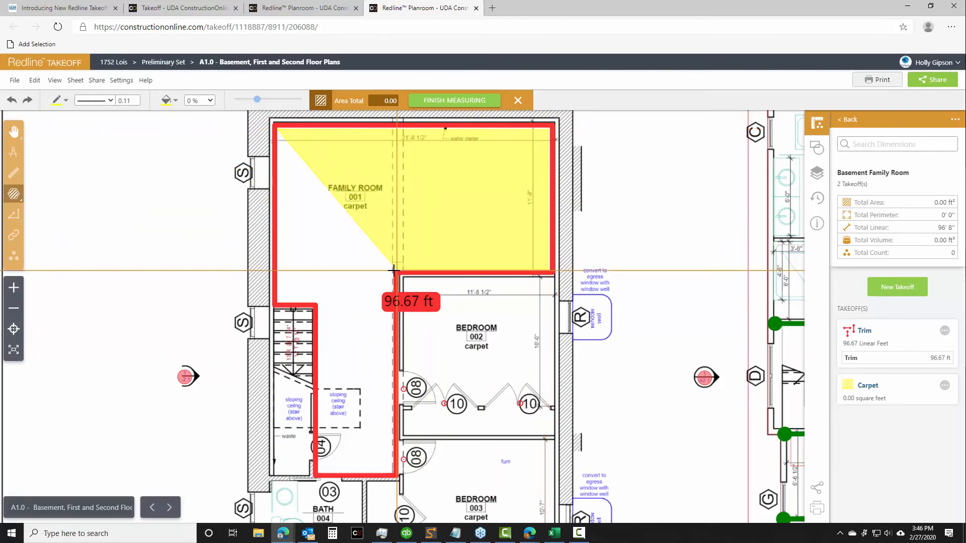
{"action": "left_click", "coordinate": [393, 273]}
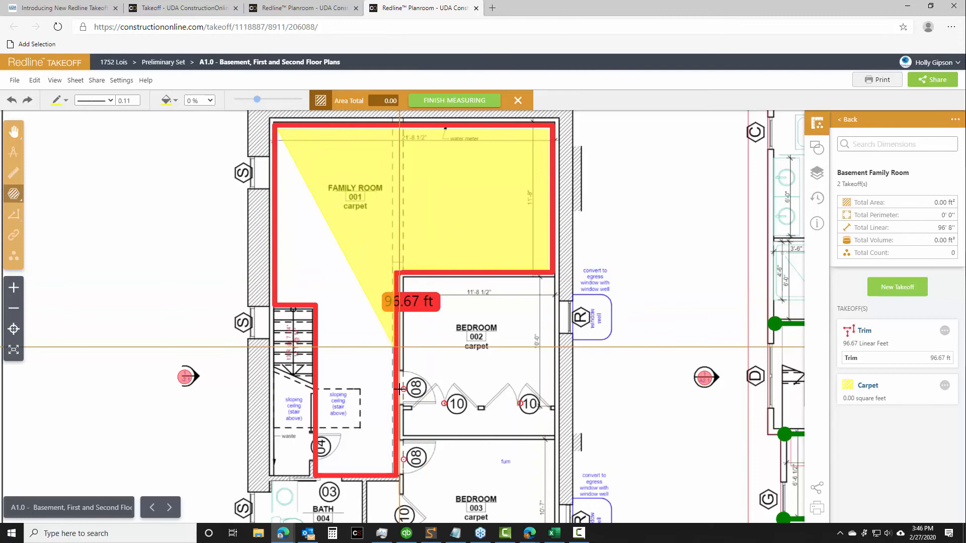
{"action": "left_click", "coordinate": [392, 474]}
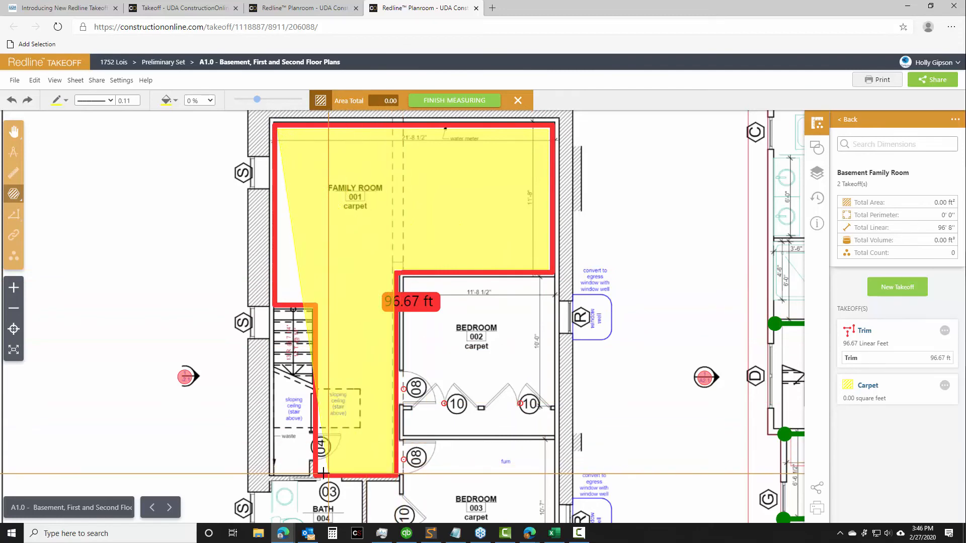
{"action": "left_click", "coordinate": [315, 306]}
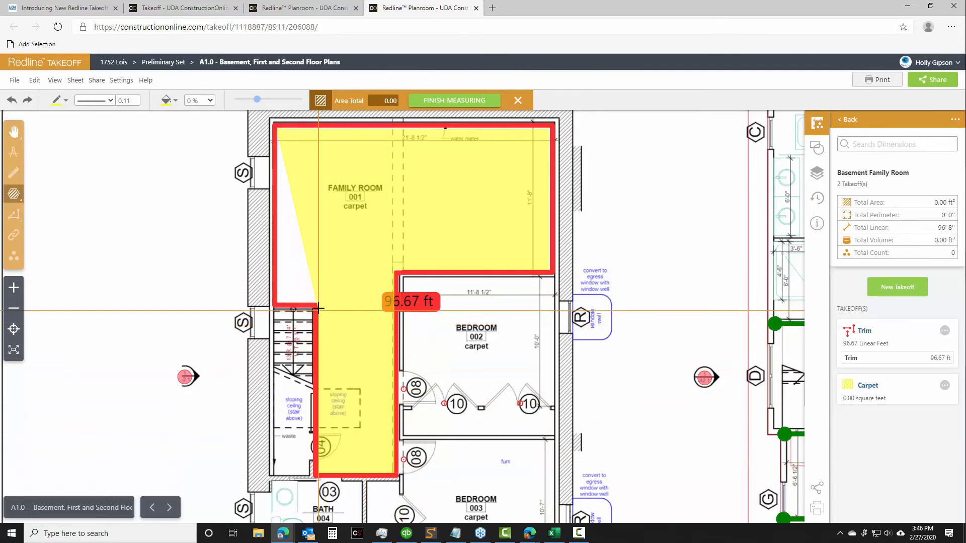
{"action": "double_click", "coordinate": [275, 296]}
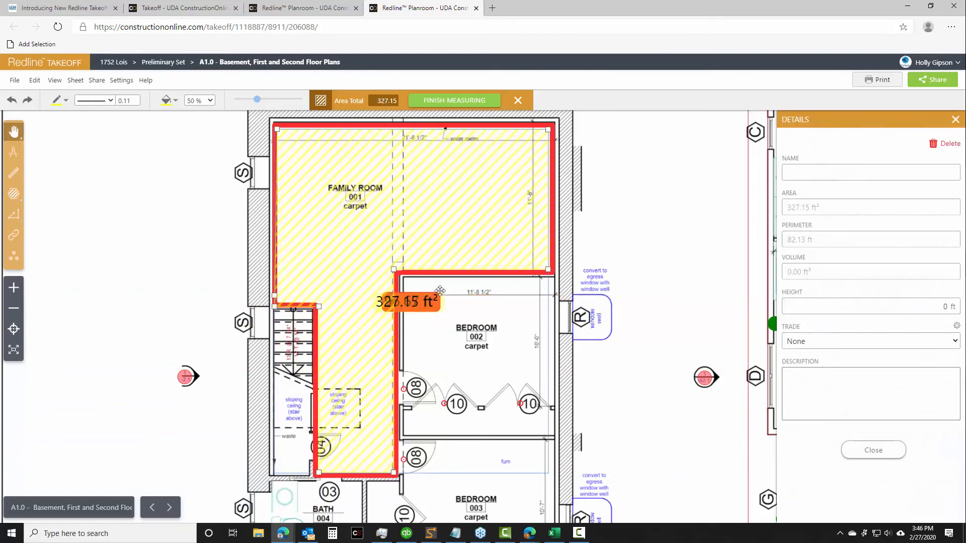
Name the family room's area measurement "carpet" and close its details
{"action": "left_click", "coordinate": [803, 174]}
{"action": "type", "text": "ca"}
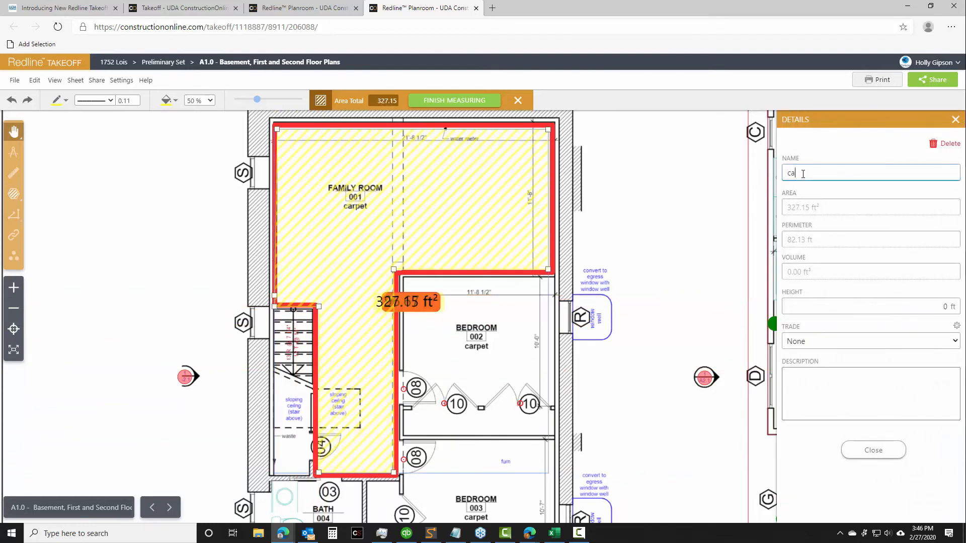
{"action": "type", "text": "rpet"}
{"action": "left_click", "coordinate": [894, 450]}
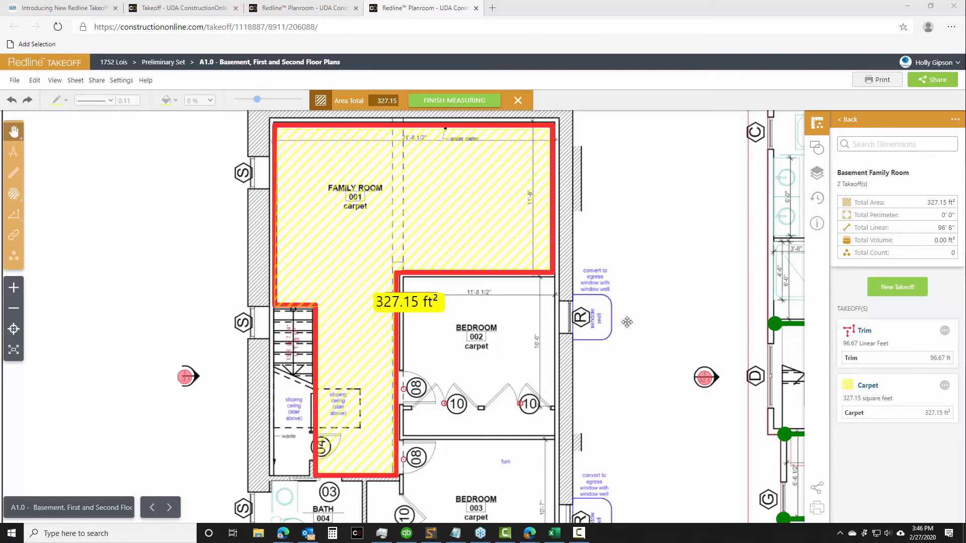
Start a new green Count takeoff named "Windows" in the Basement Family Room group
{"action": "left_click", "coordinate": [902, 289]}
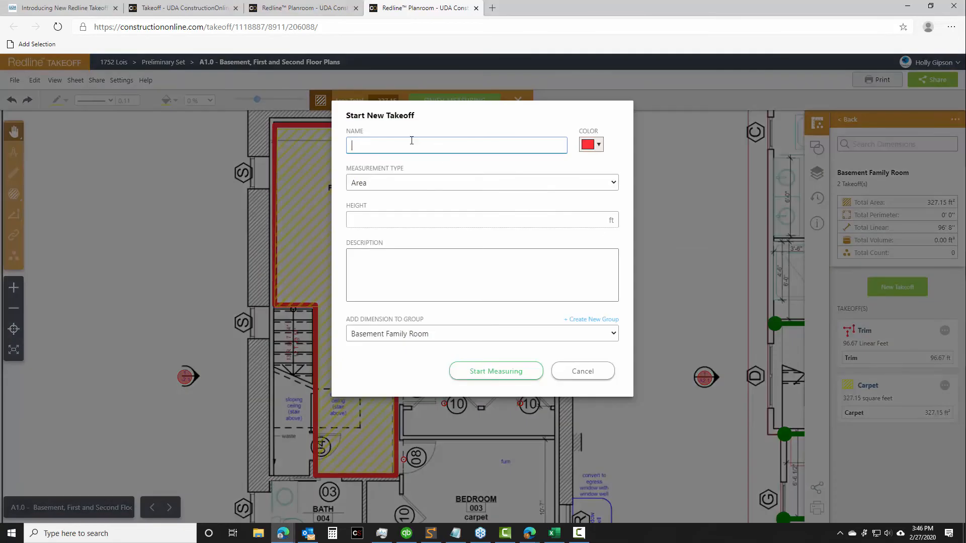
{"action": "type", "text": "Windows"}
{"action": "left_click", "coordinate": [599, 145]}
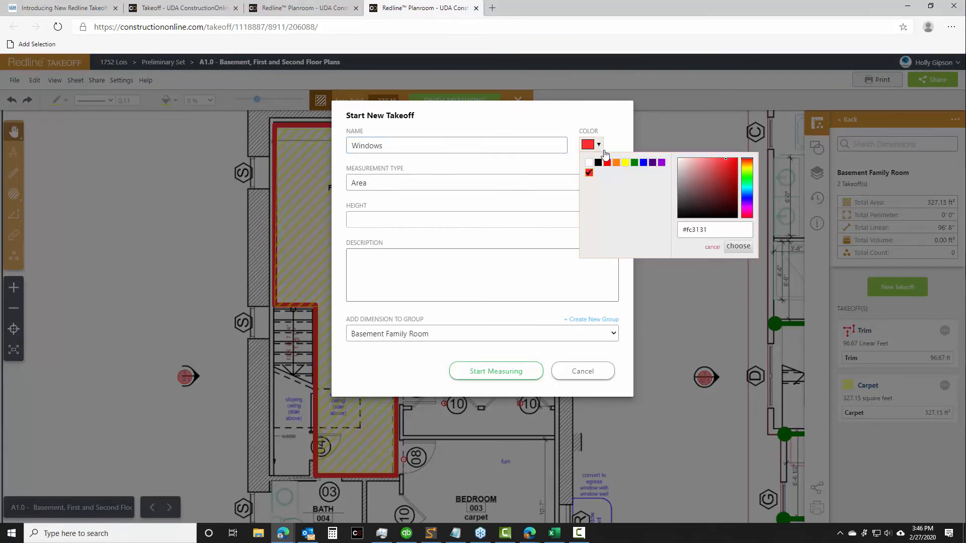
{"action": "left_click", "coordinate": [634, 163]}
{"action": "left_click", "coordinate": [737, 246]}
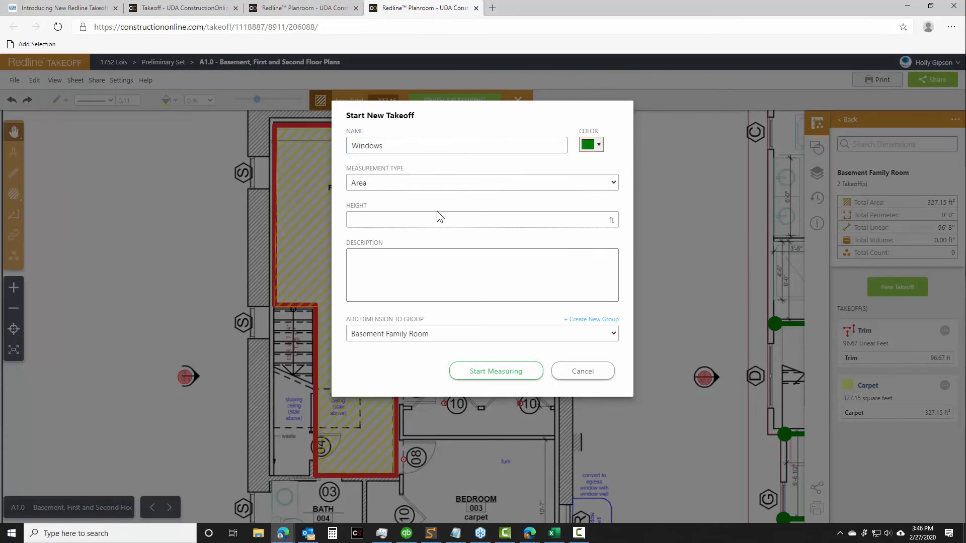
{"action": "left_click", "coordinate": [396, 185]}
{"action": "left_click", "coordinate": [369, 241]}
{"action": "left_click", "coordinate": [478, 369]}
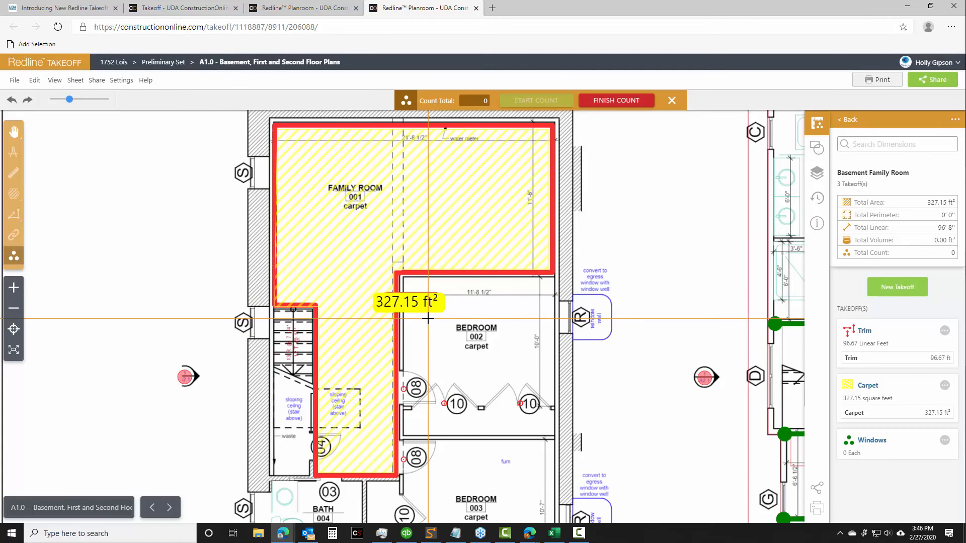
Place five count markers along the family room's walls, finish the count and name it "windows"
{"action": "left_click", "coordinate": [265, 175]}
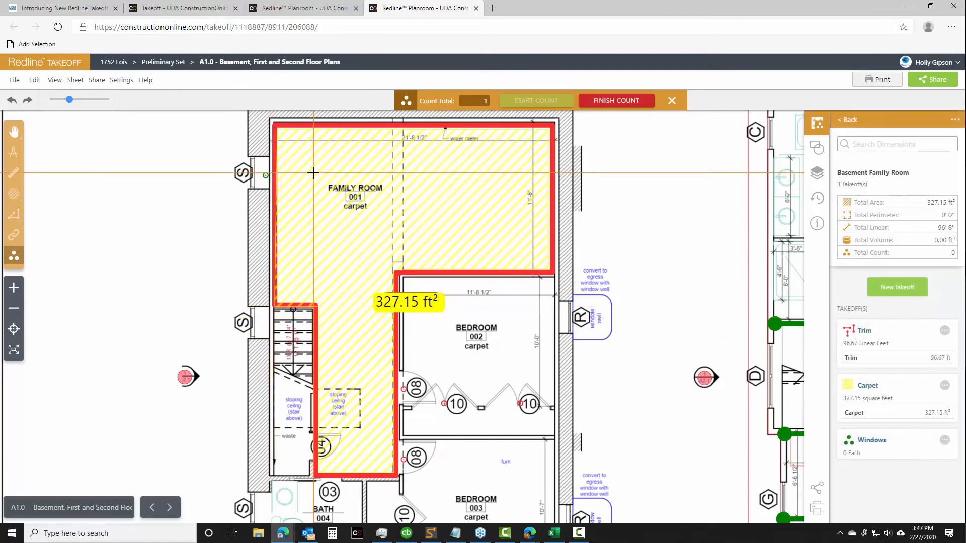
{"action": "left_click", "coordinate": [337, 132]}
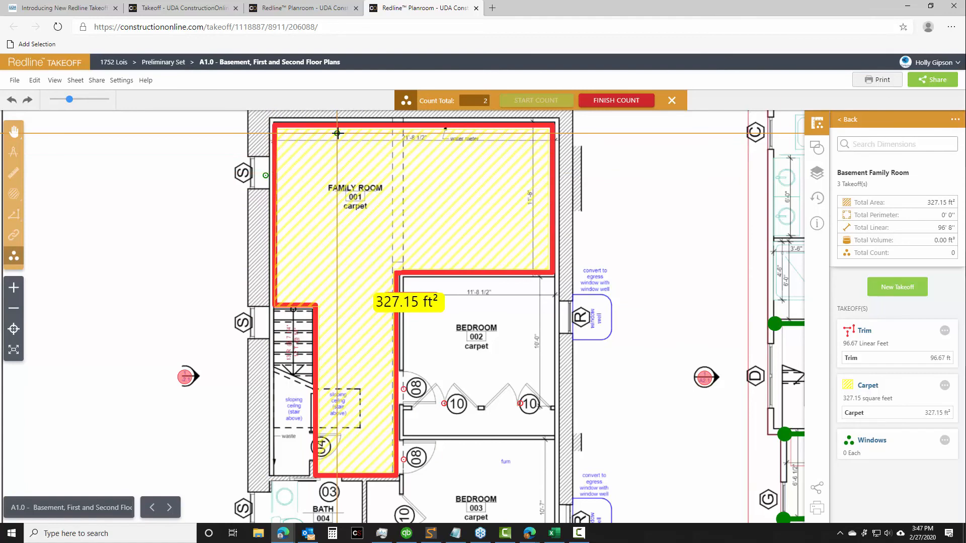
{"action": "left_click", "coordinate": [481, 132]}
{"action": "left_click", "coordinate": [544, 187]}
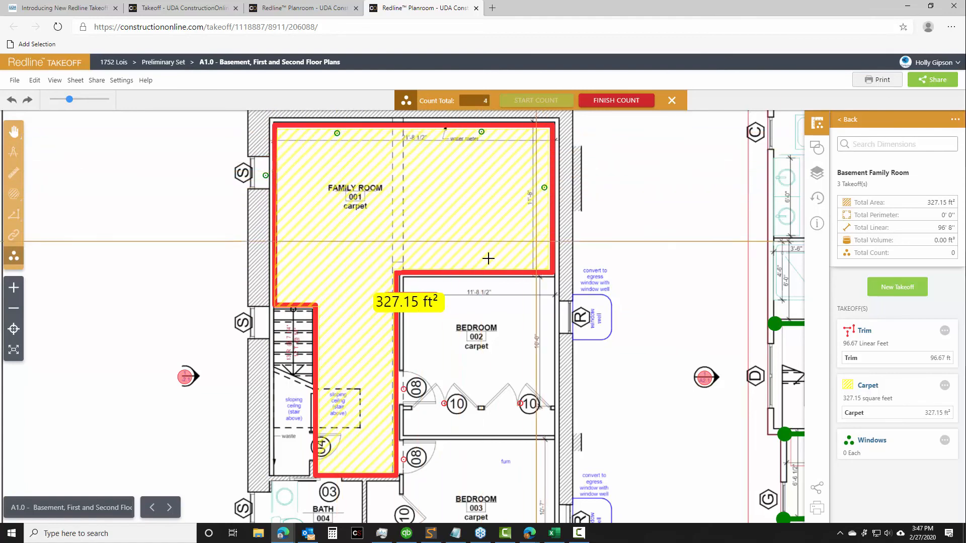
{"action": "left_click", "coordinate": [477, 267]}
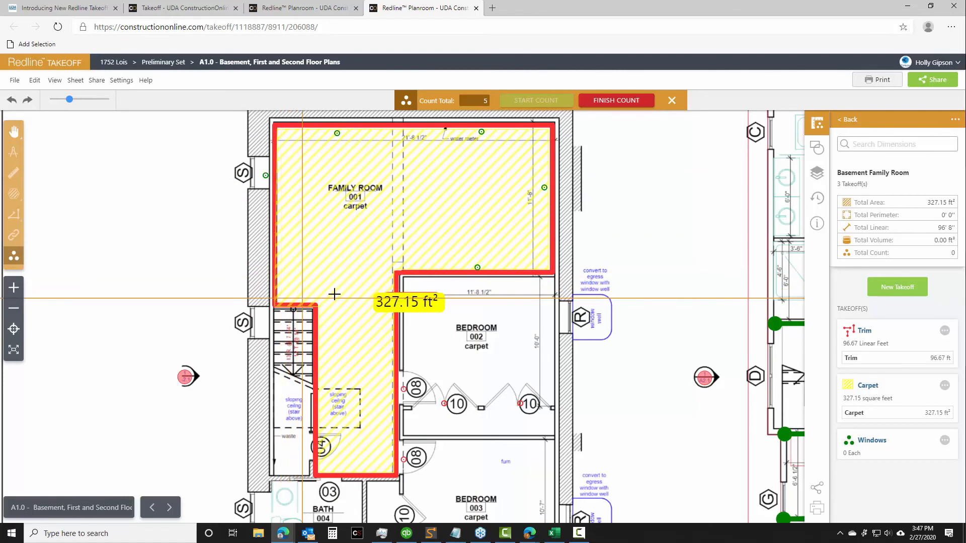
{"action": "left_click", "coordinate": [629, 101]}
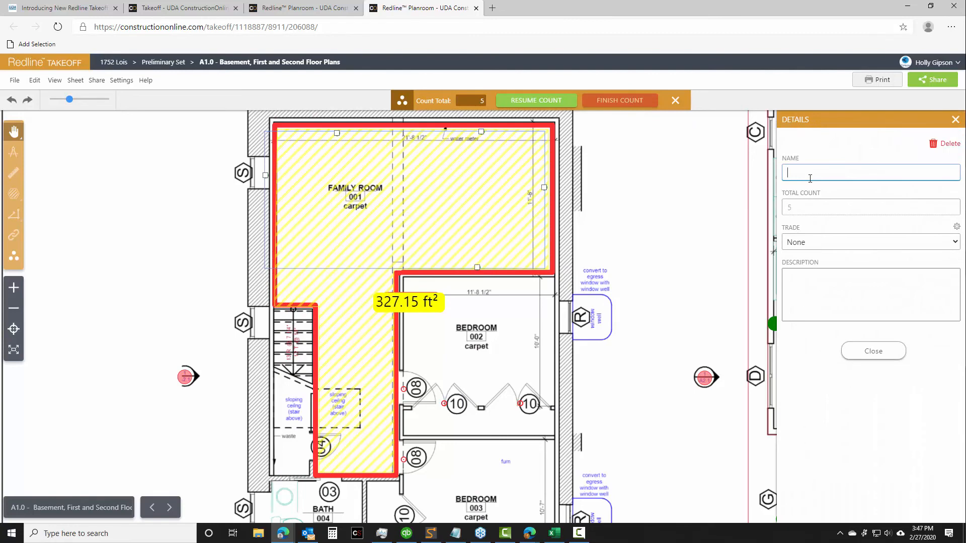
{"action": "type", "text": "windows"}
{"action": "left_click", "coordinate": [877, 356]}
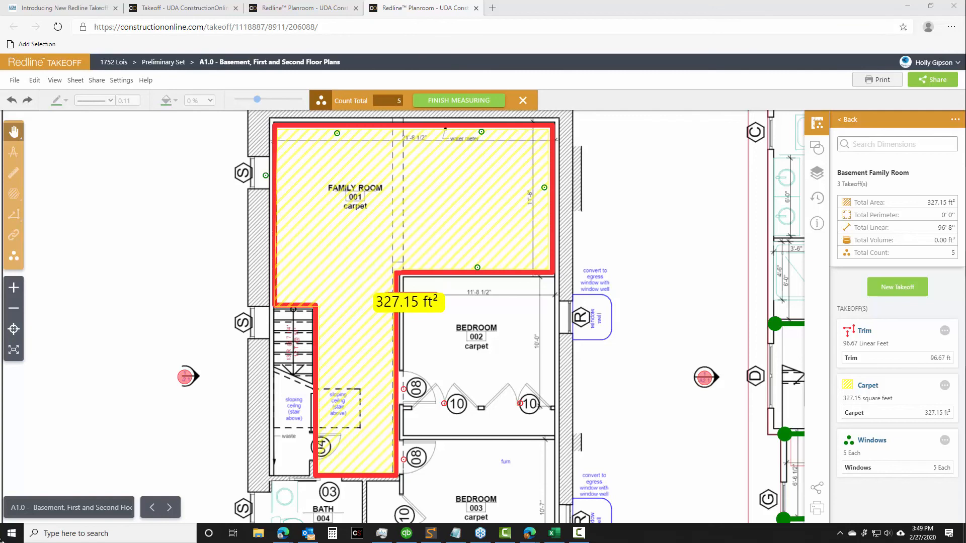
{"action": "left_click", "coordinate": [122, 84]}
{"action": "mouse_move", "coordinate": [133, 126]}
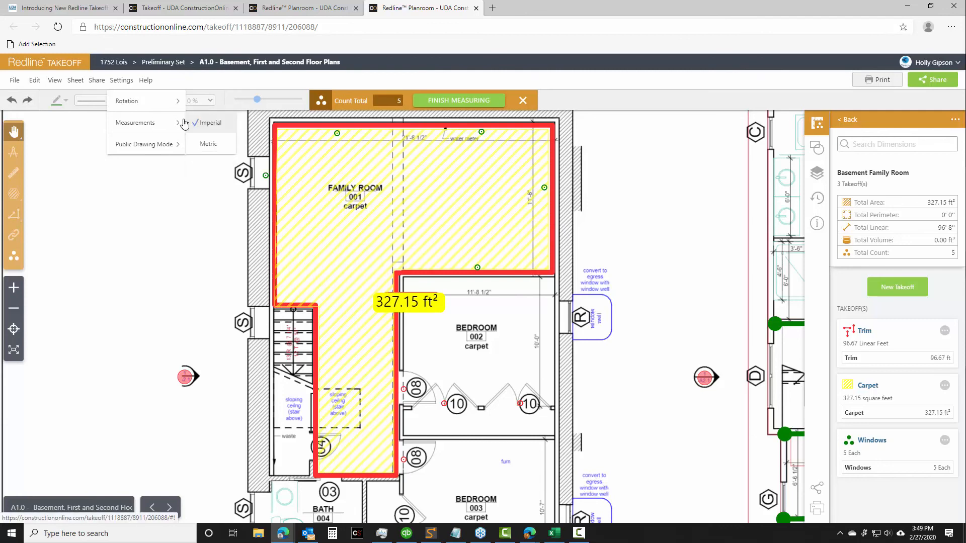
{"action": "left_click", "coordinate": [205, 265]}
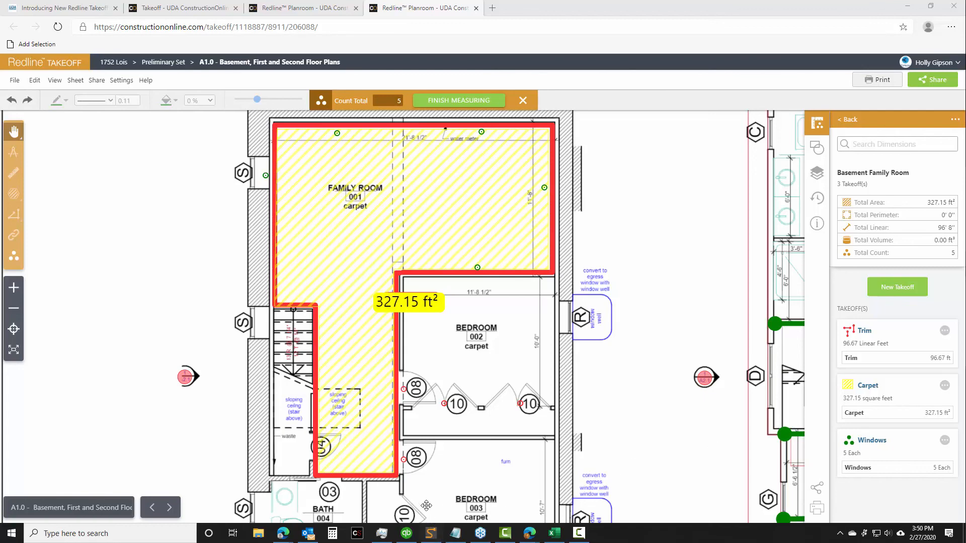
{"action": "scroll", "coordinate": [210, 363], "scroll_direction": "down", "scroll_amount": 5}
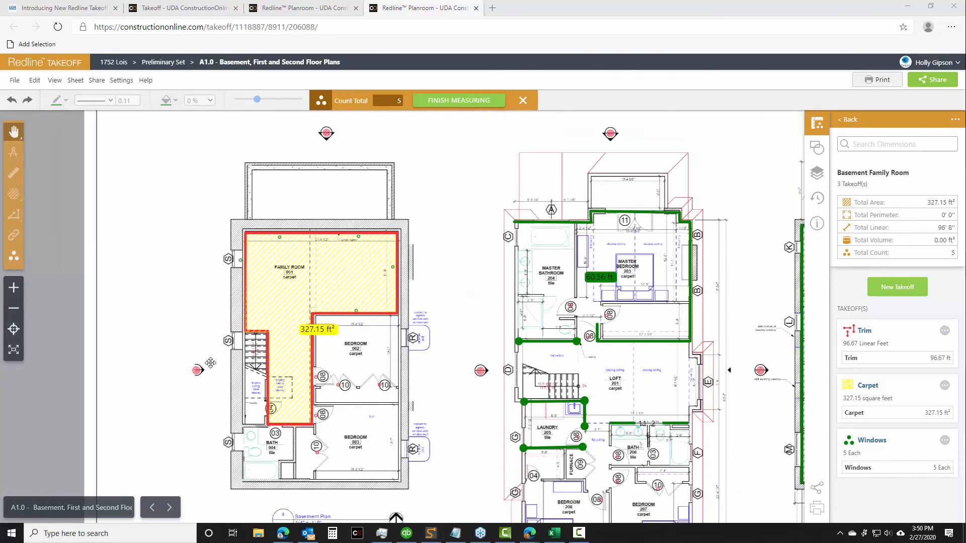
{"action": "left_click_drag", "start_coordinate": [492, 358], "coordinate": [277, 299]}
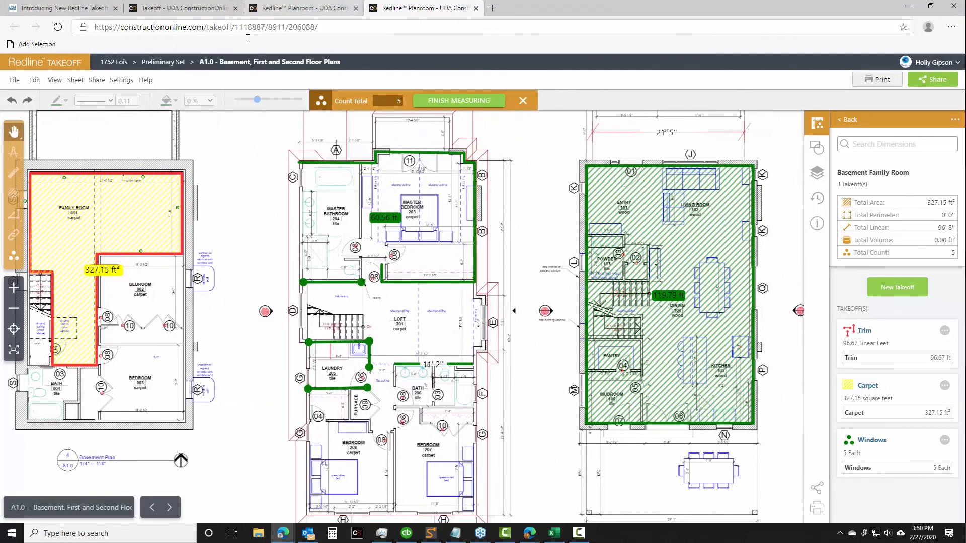
Switch to the A1.1 ADU Plans sheet and try to change its measurement setting to Metric
{"action": "left_click", "coordinate": [205, 5]}
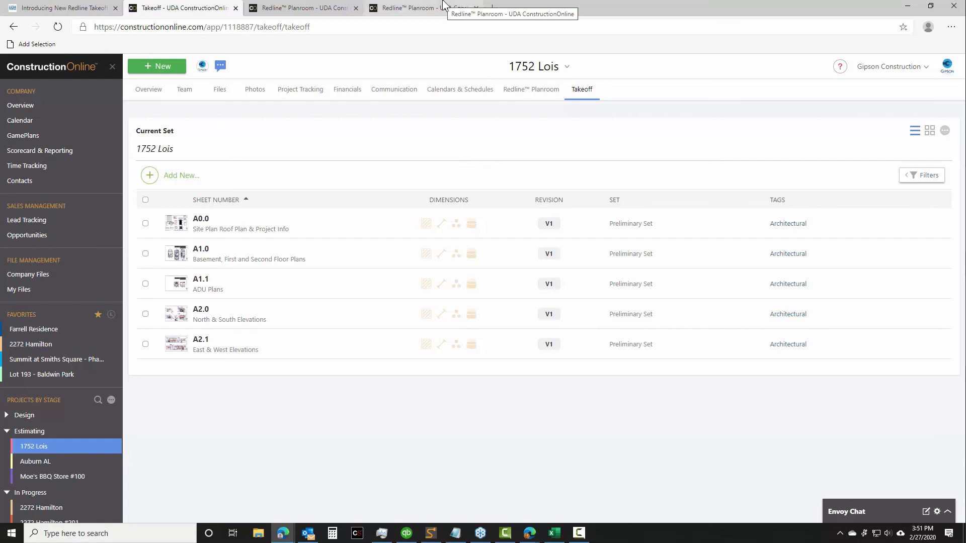
{"action": "left_click", "coordinate": [328, 6]}
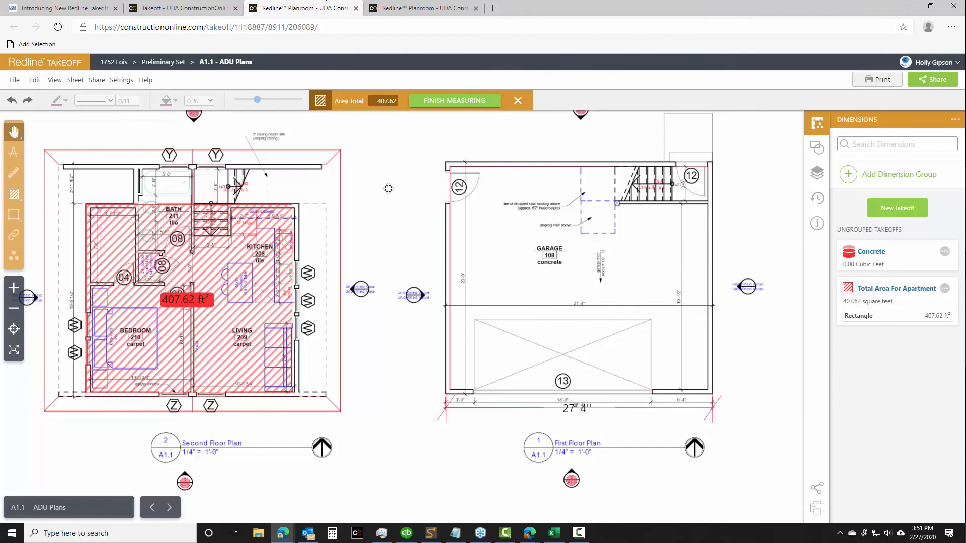
{"action": "left_click", "coordinate": [122, 85]}
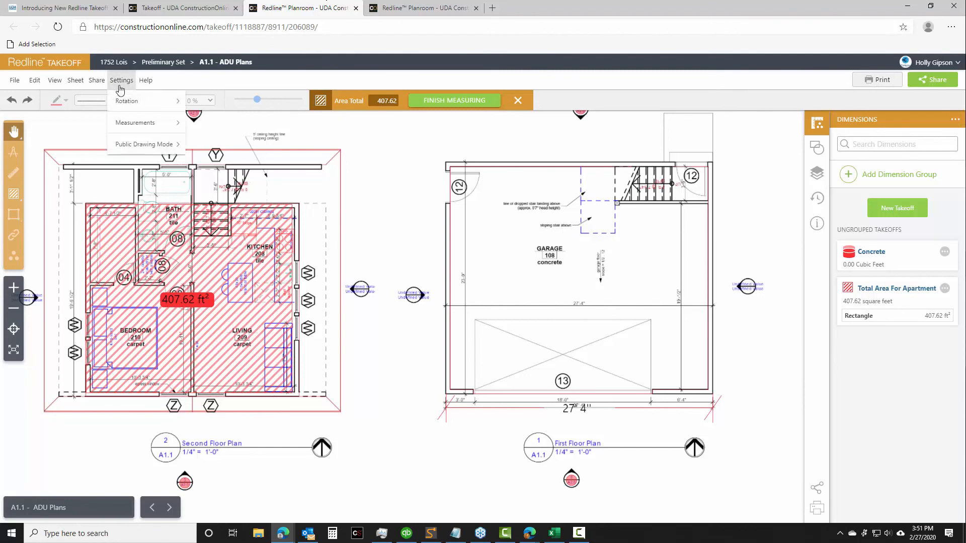
{"action": "mouse_move", "coordinate": [141, 125]}
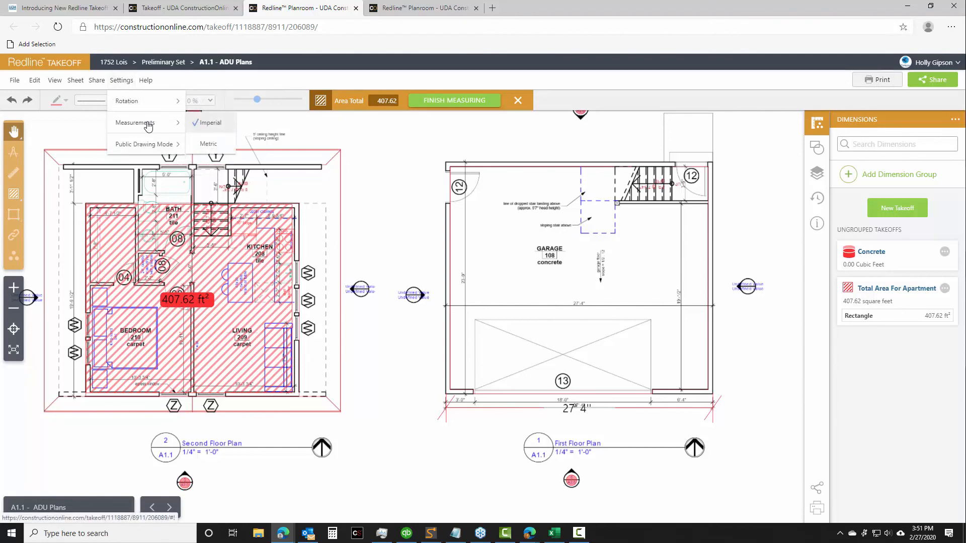
{"action": "mouse_move", "coordinate": [179, 123]}
{"action": "left_click", "coordinate": [217, 145]}
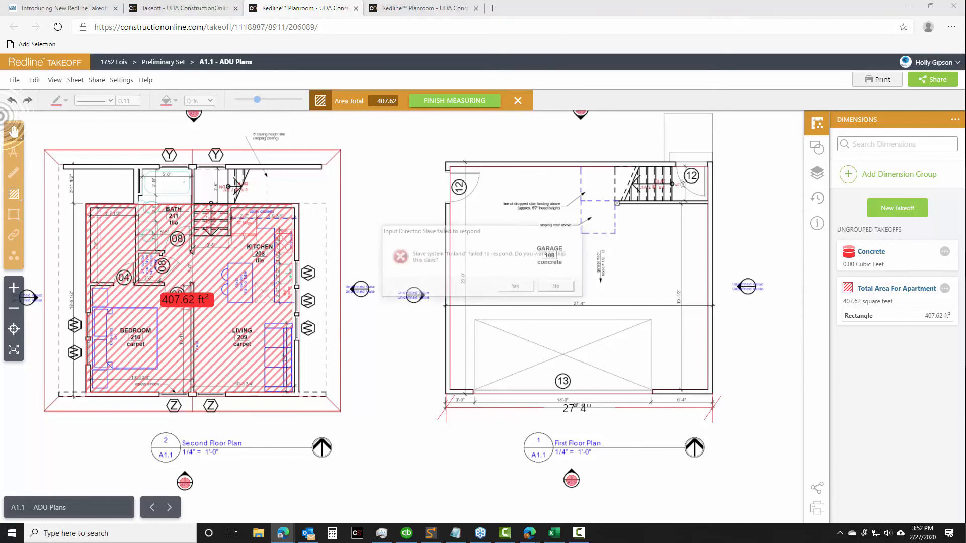
End the area measurement and switch the garage width calibration's units to Metric and back to Imperial
{"action": "left_click", "coordinate": [517, 101]}
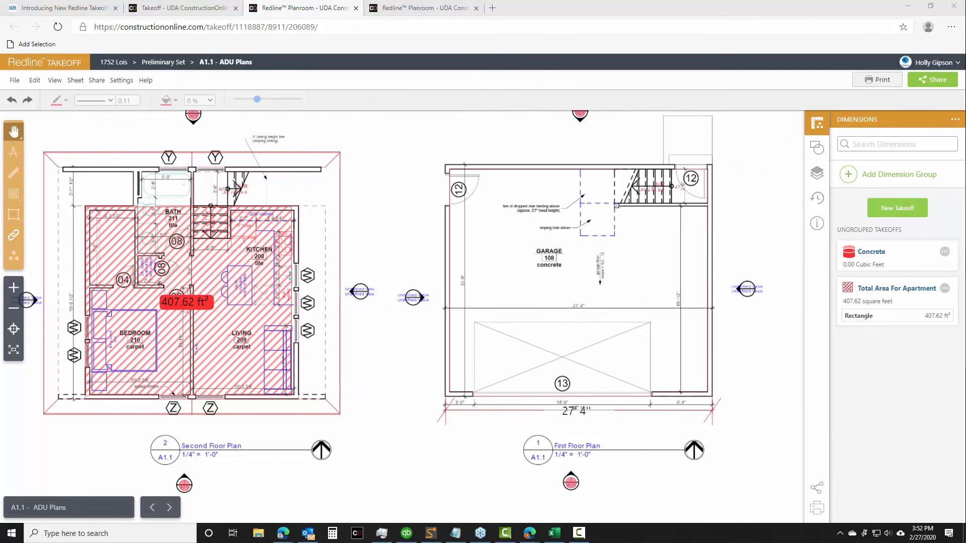
{"action": "left_click", "coordinate": [677, 416]}
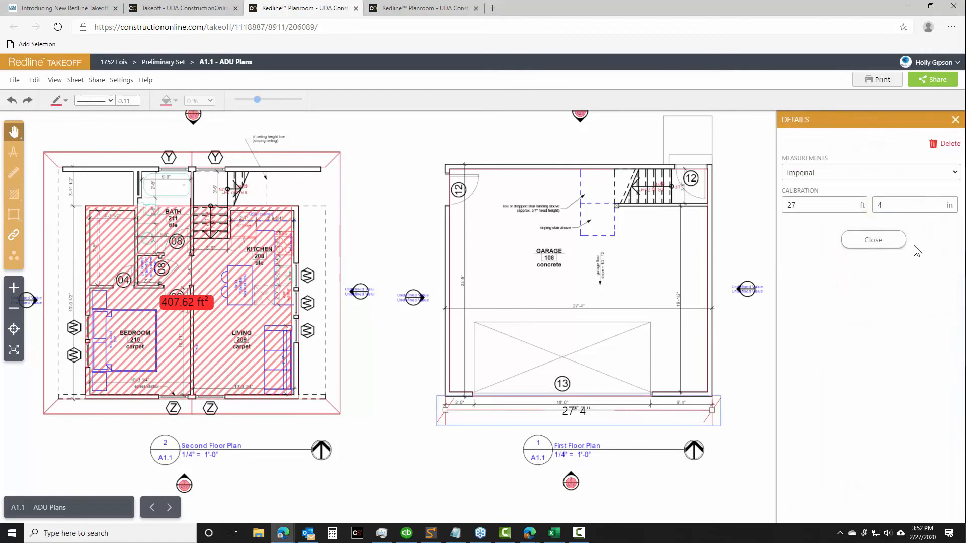
{"action": "left_click", "coordinate": [794, 174]}
{"action": "left_click", "coordinate": [817, 200]}
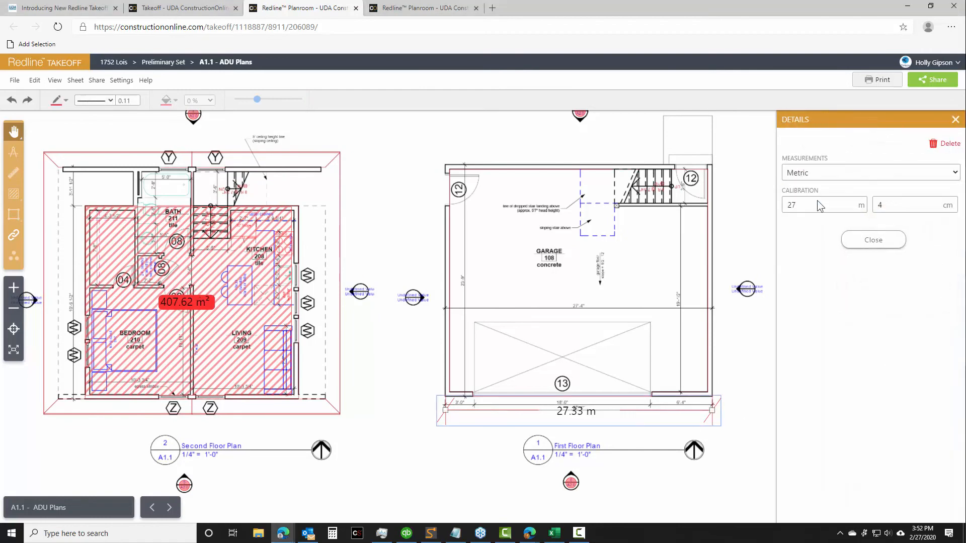
{"action": "left_click", "coordinate": [820, 177]}
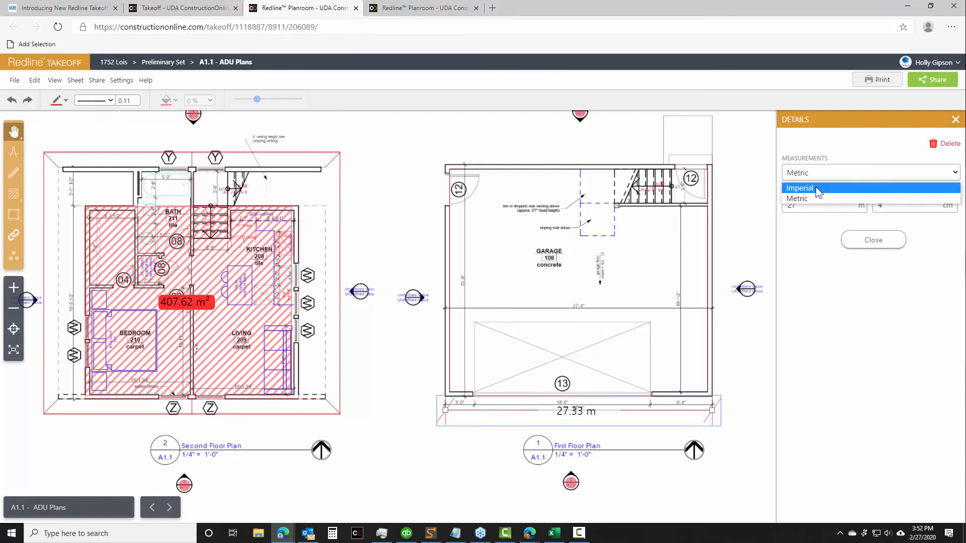
{"action": "left_click", "coordinate": [816, 187]}
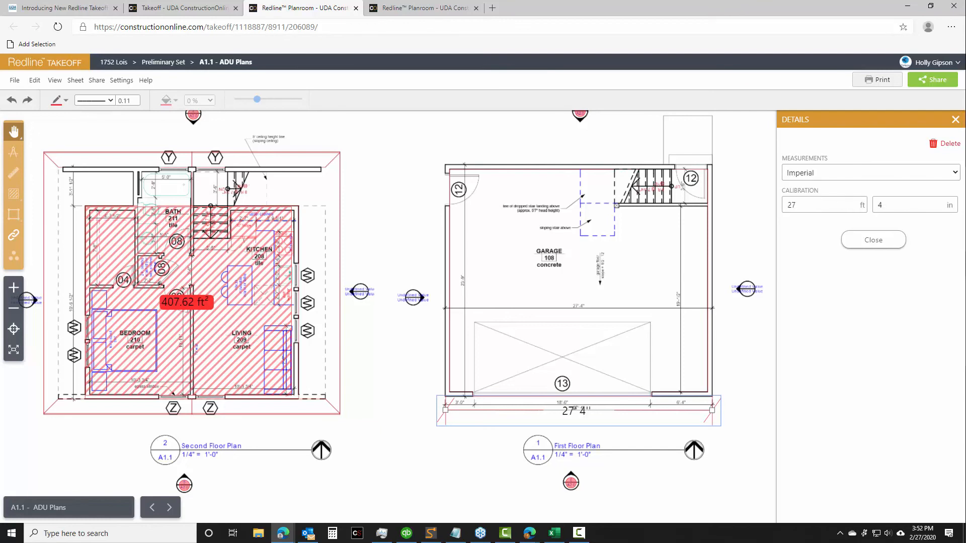